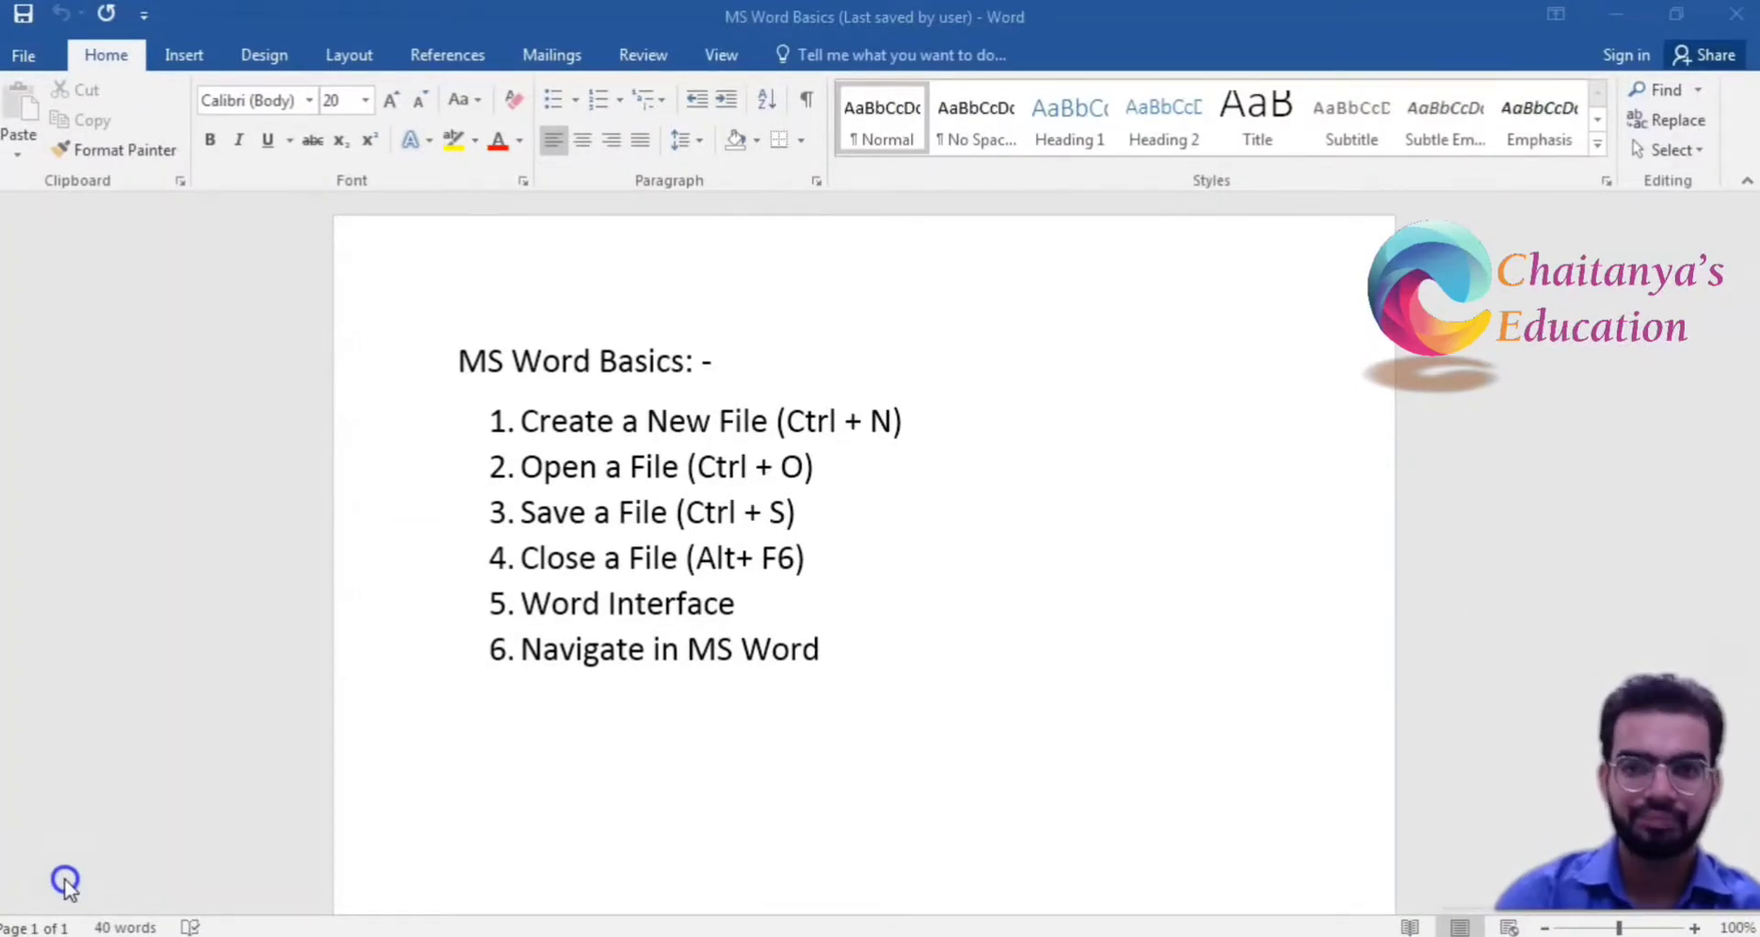
Launch another Word 2016 window from the Start menu to reach its start screen
left_click(553, 586)
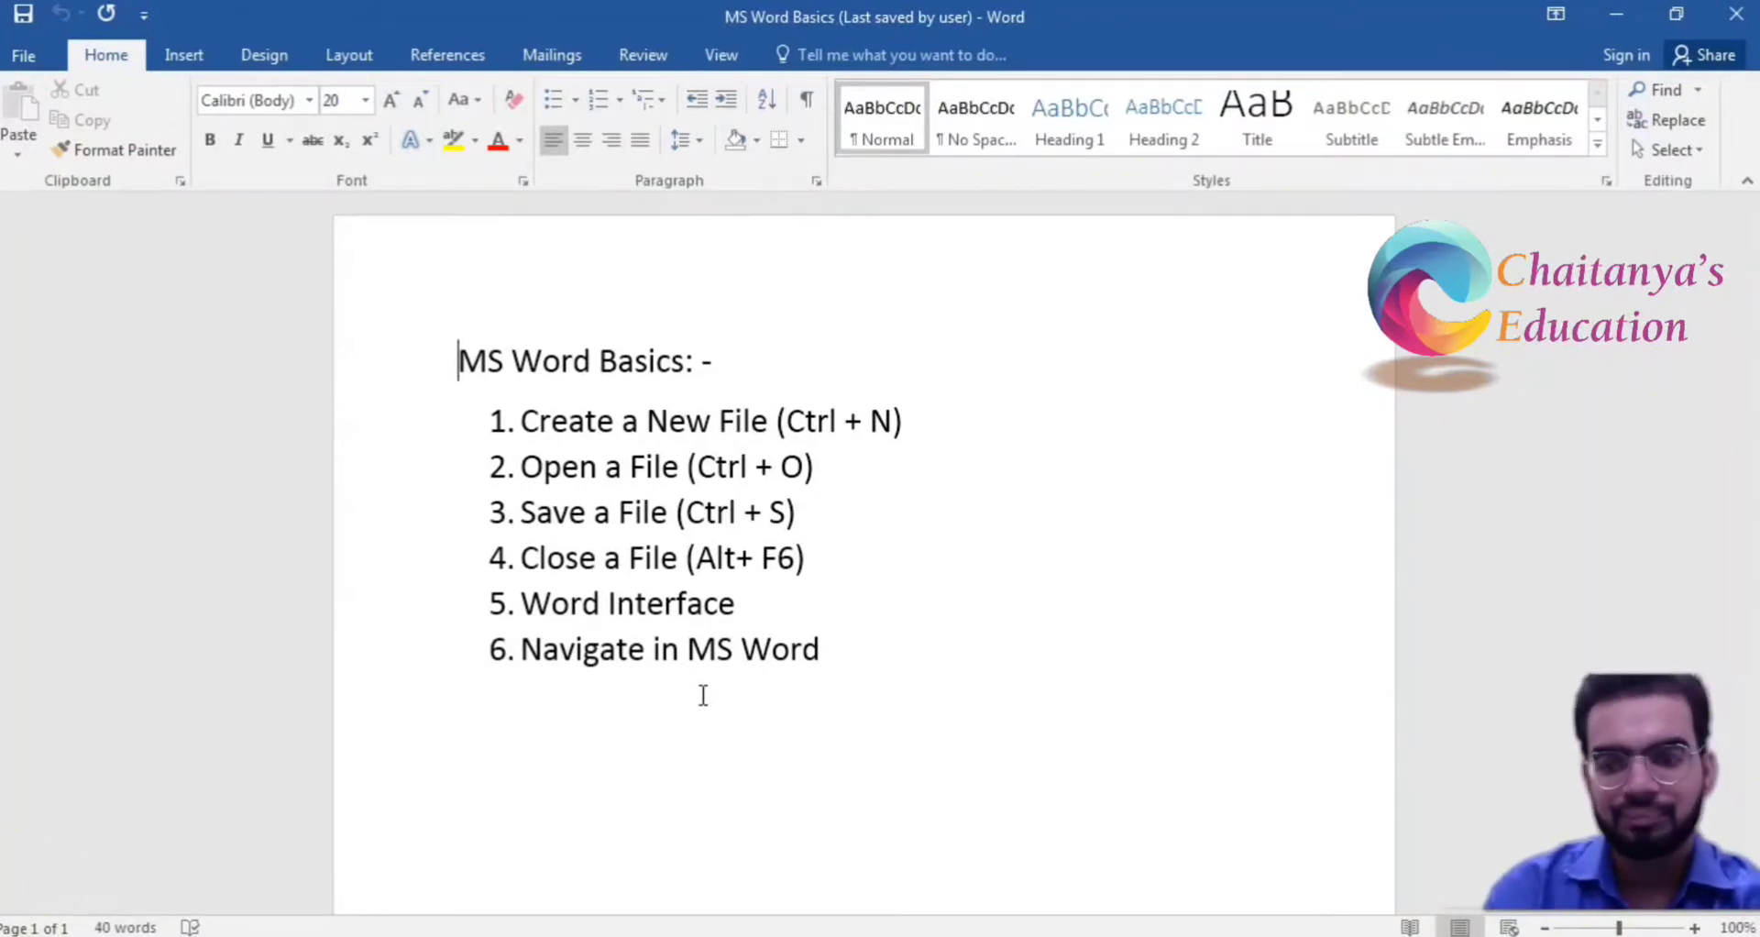
key("super")
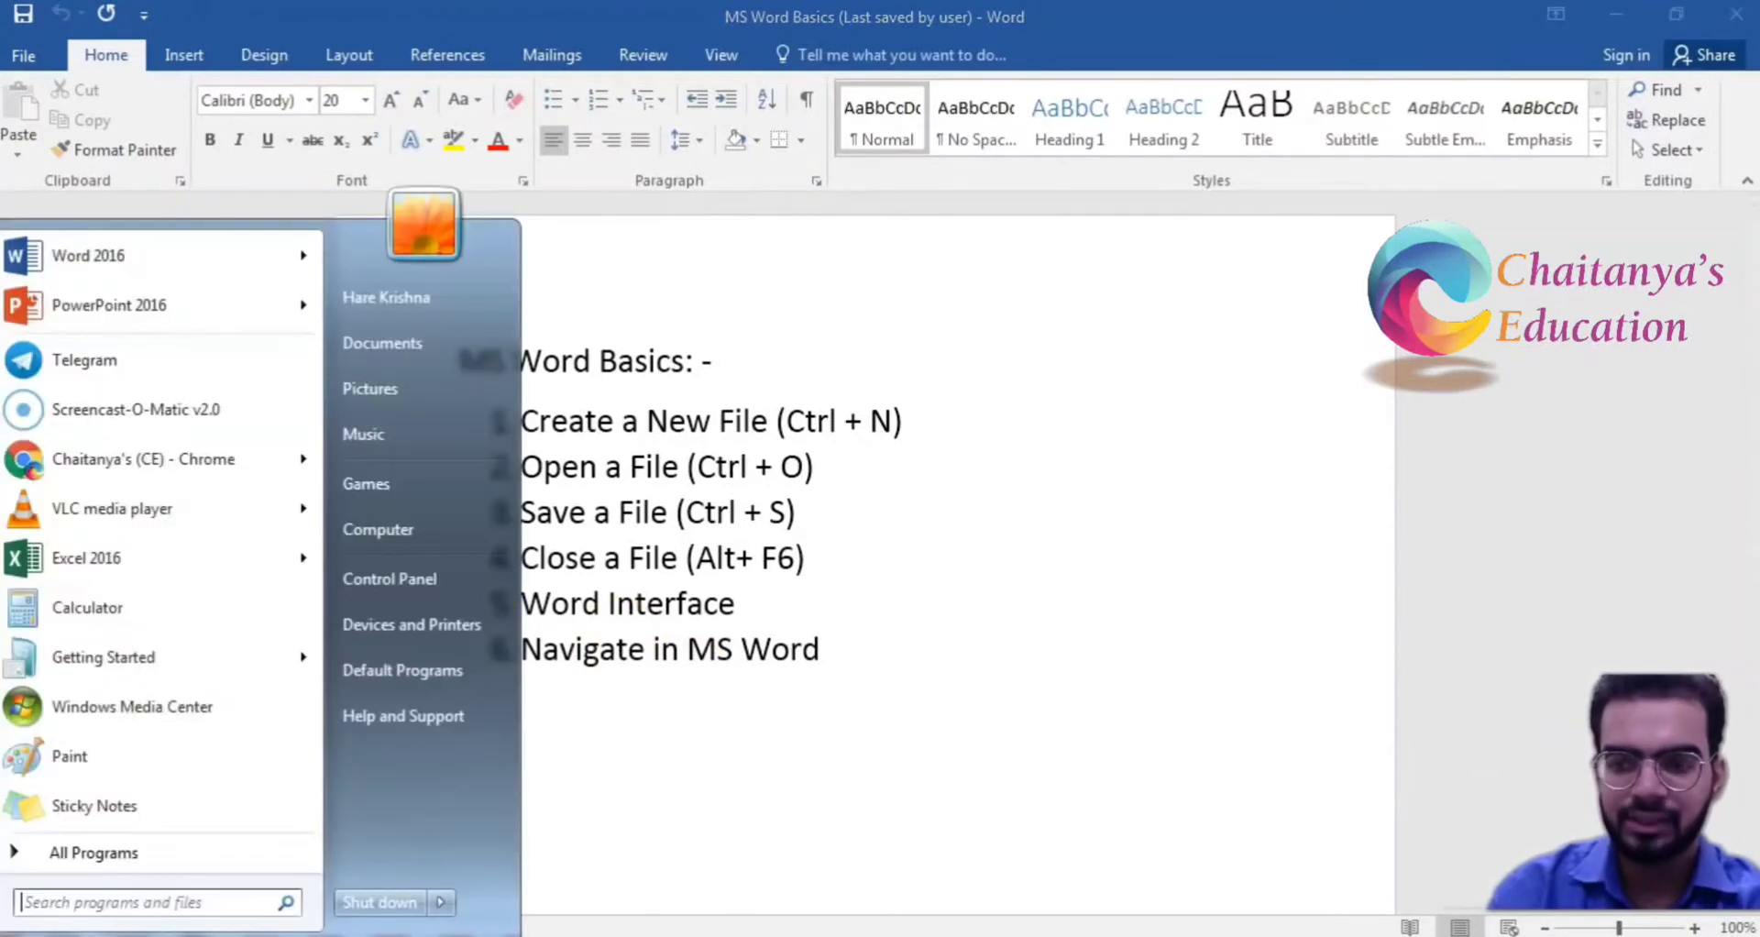
left_click(92, 255)
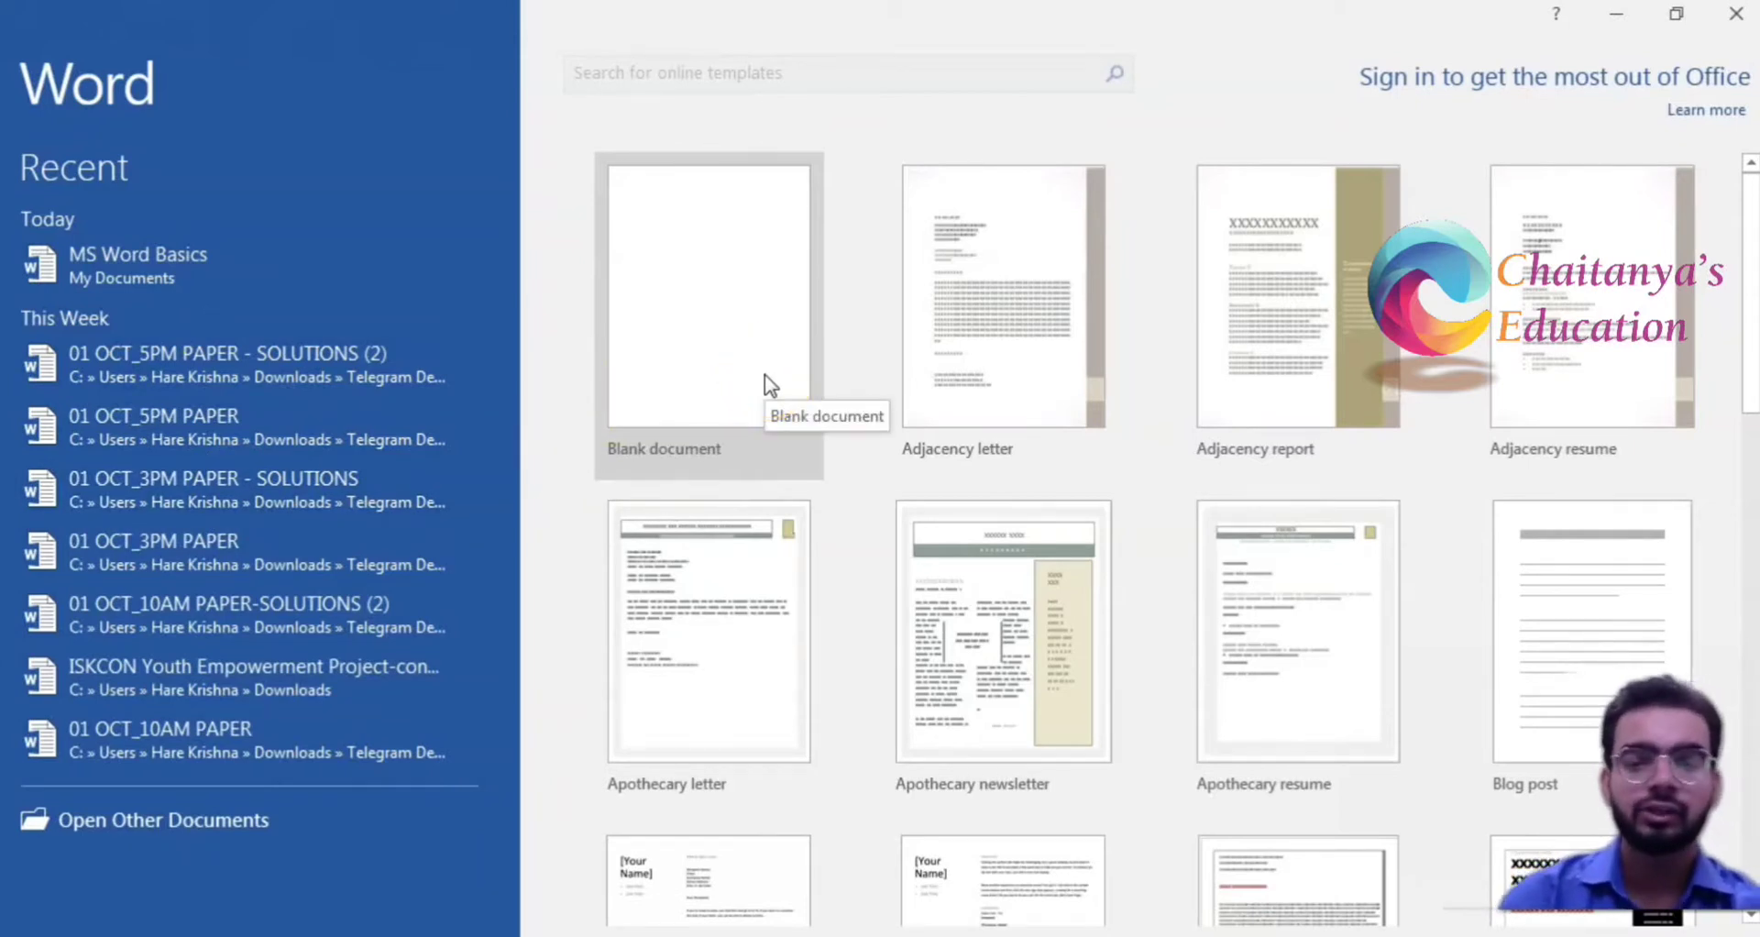
Browse the template gallery, pointing out Adjacency report, then create blank Document5
left_click(724, 390)
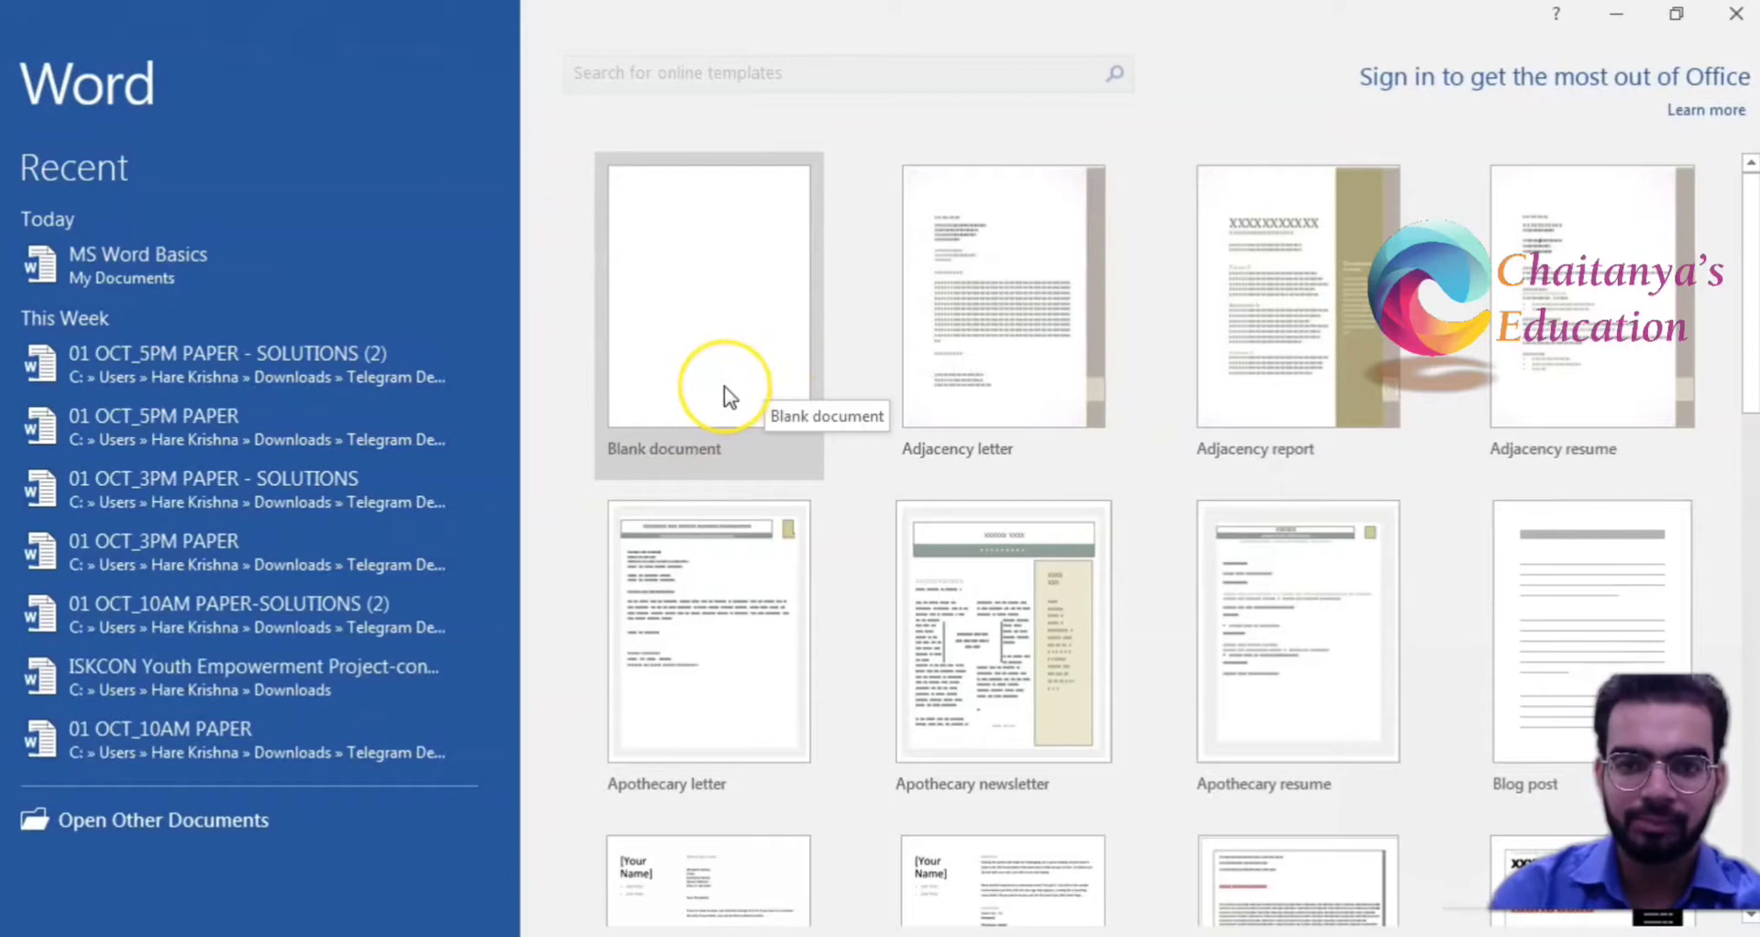
scroll(1324, 367, "down", 3)
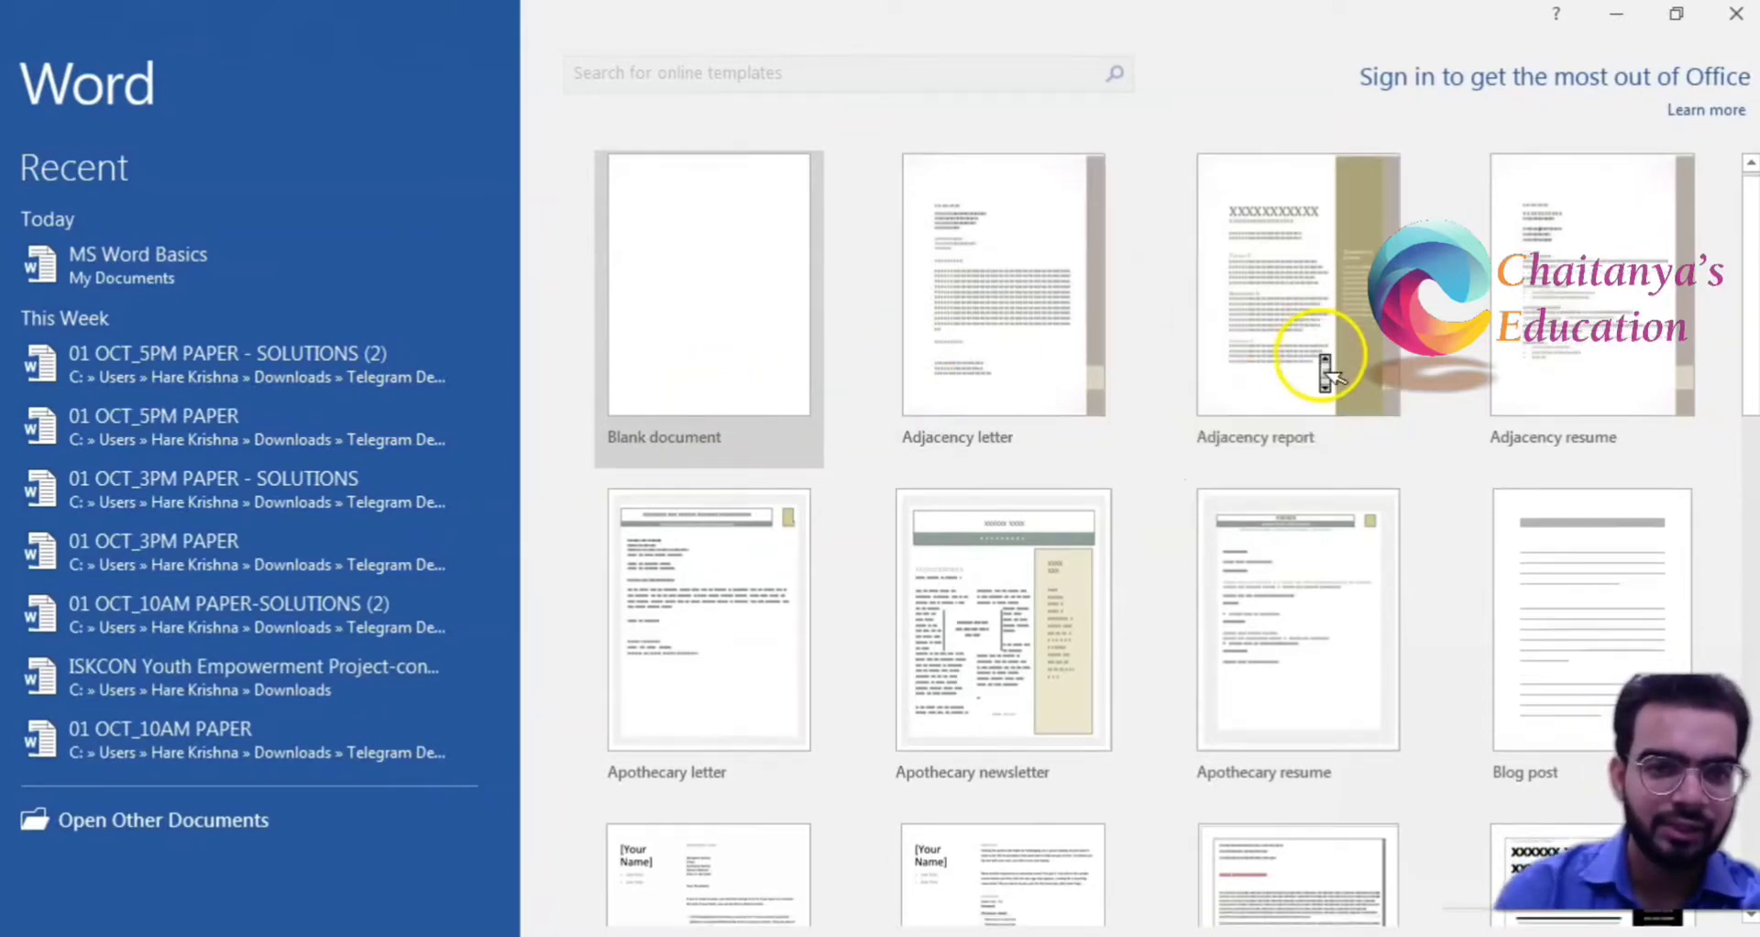
scroll(1324, 374, "down", 5)
scroll(1324, 374, "down", 5)
scroll(1324, 373, "up", 3)
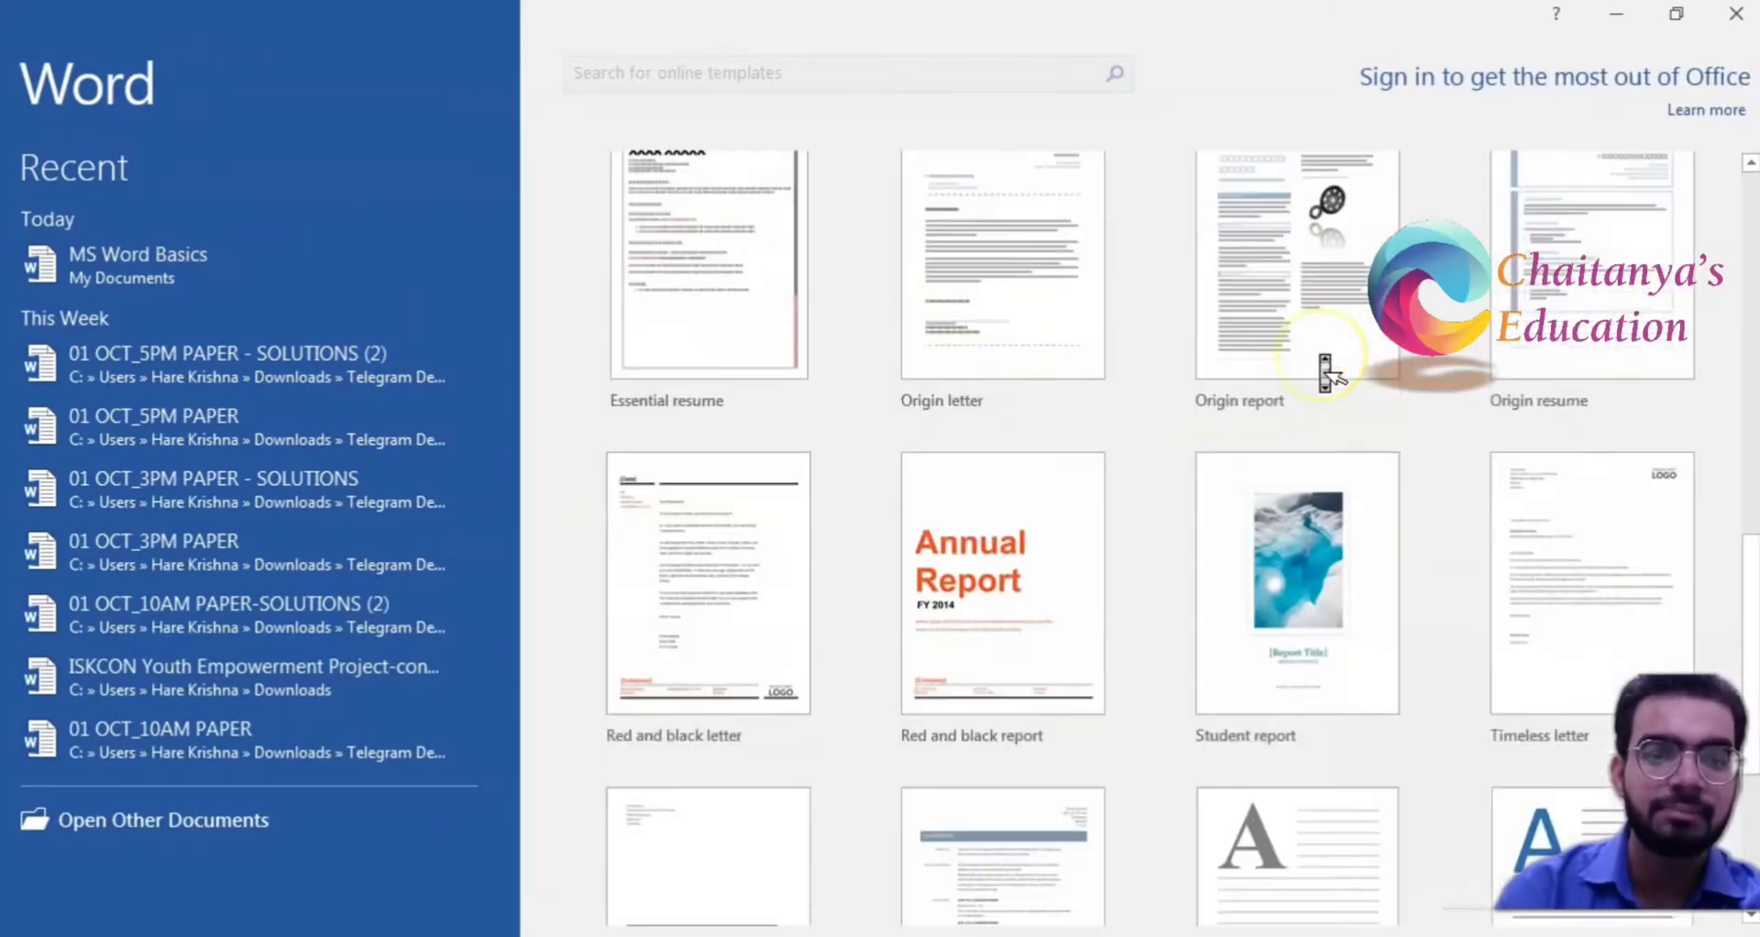
scroll(1324, 374, "up", 10)
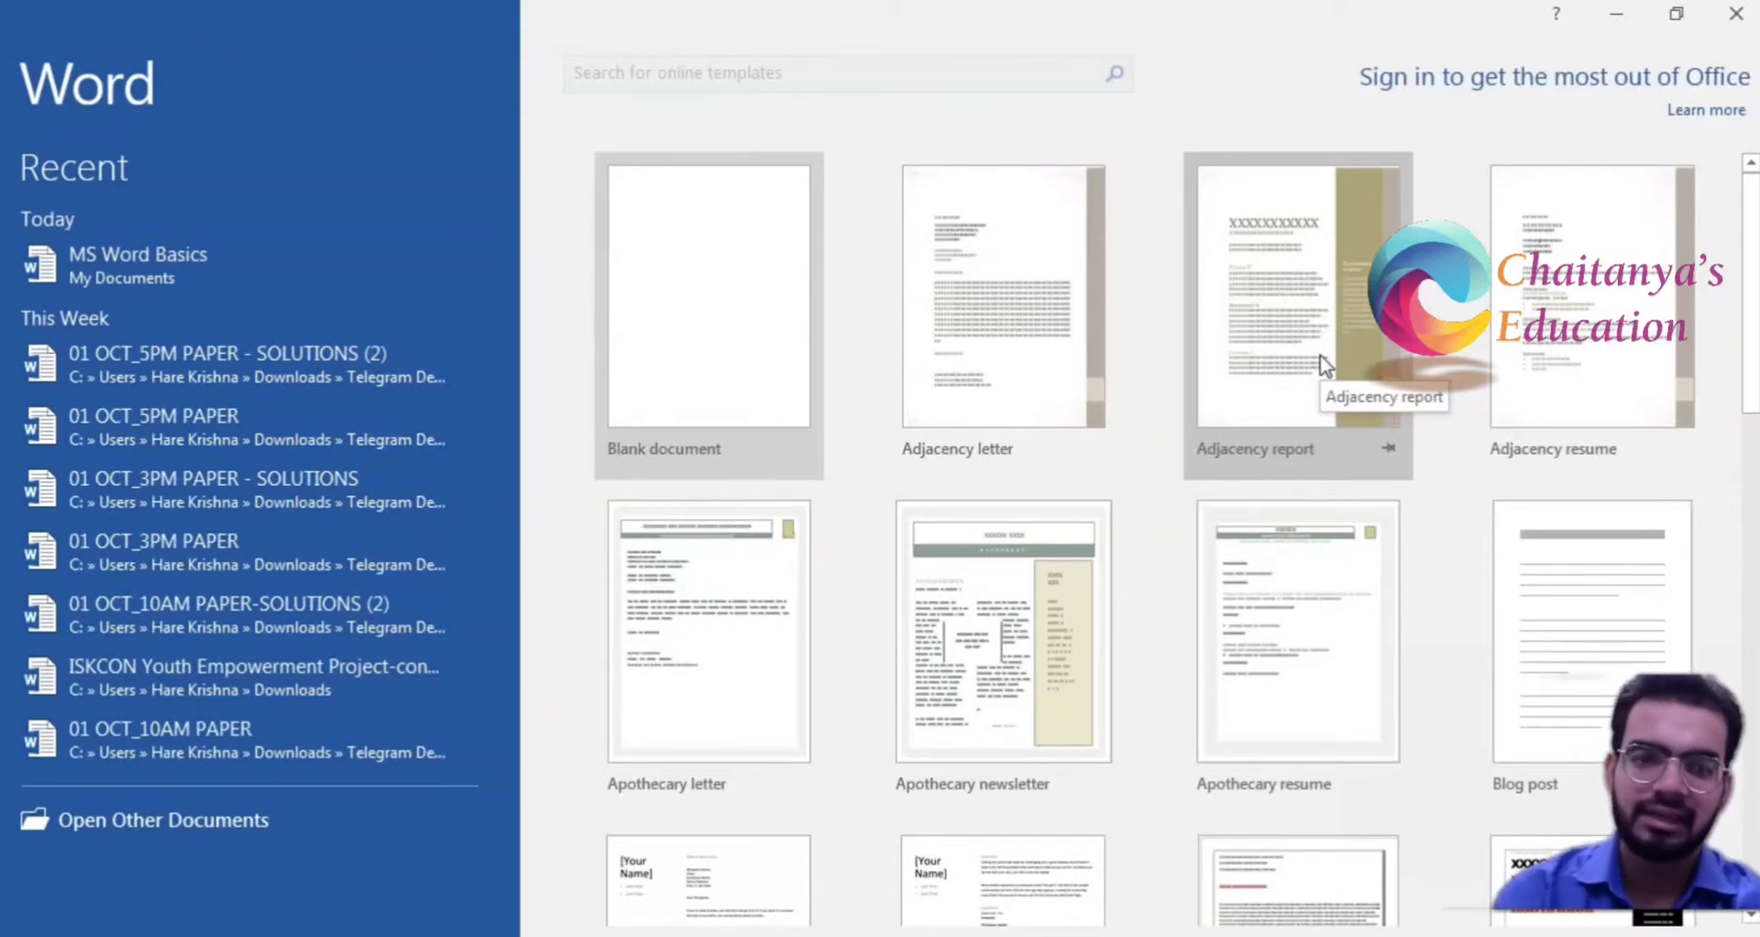
left_click(1324, 367)
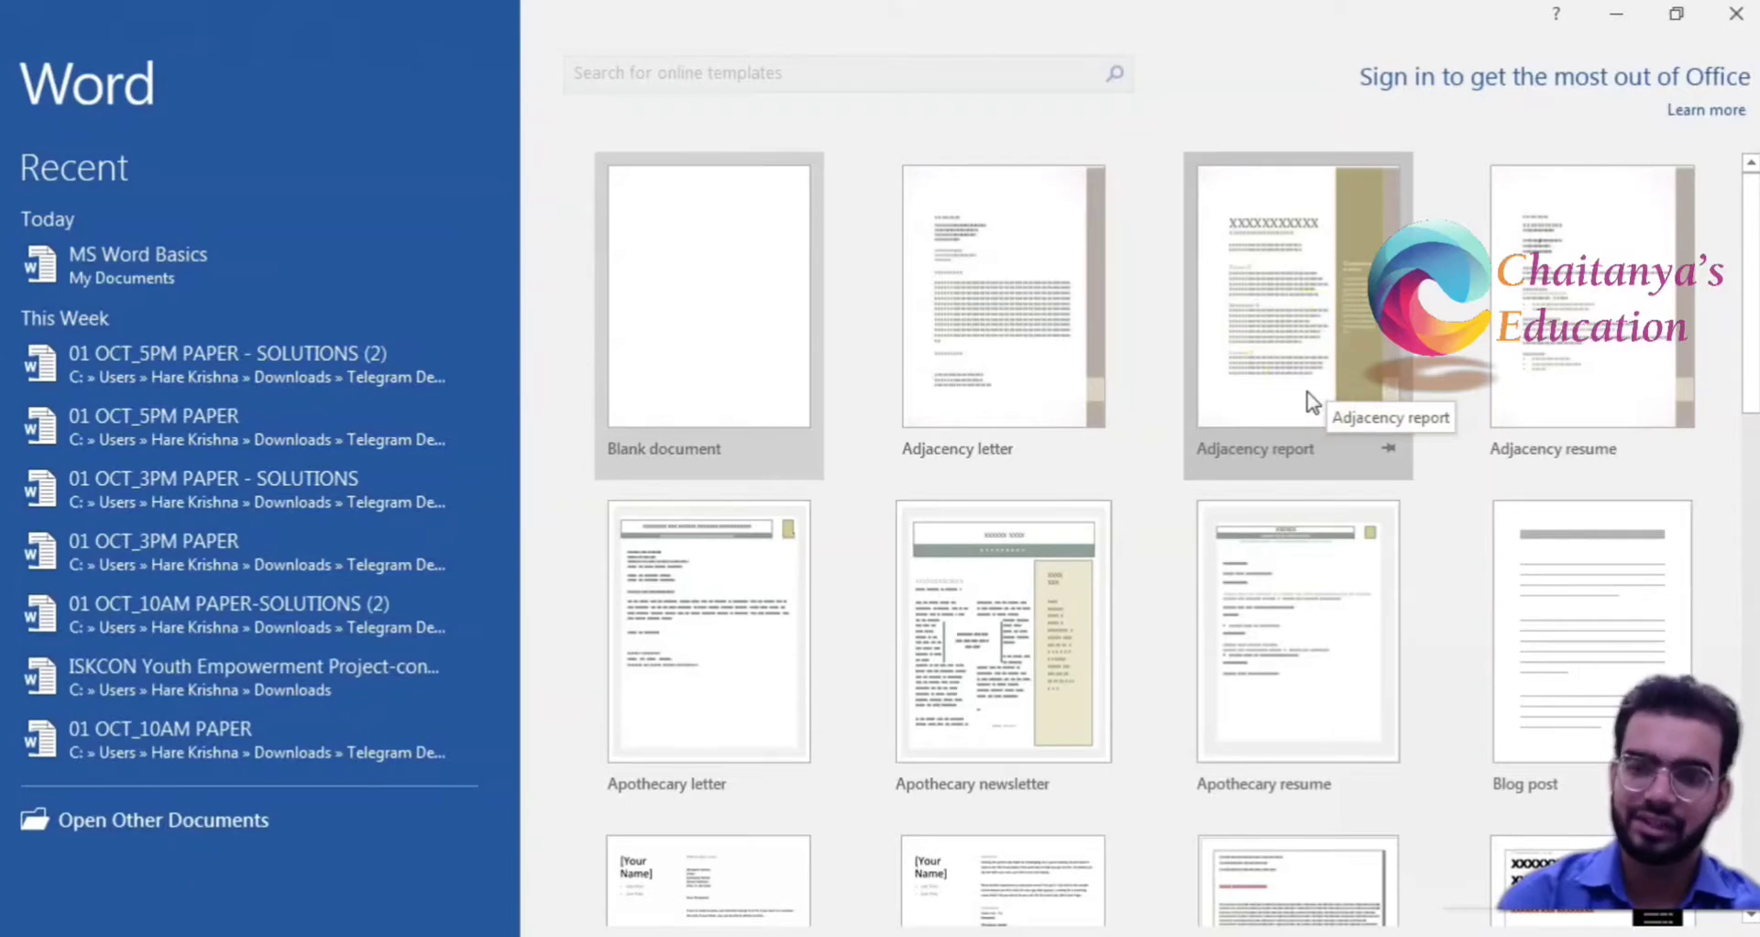
left_click(721, 296)
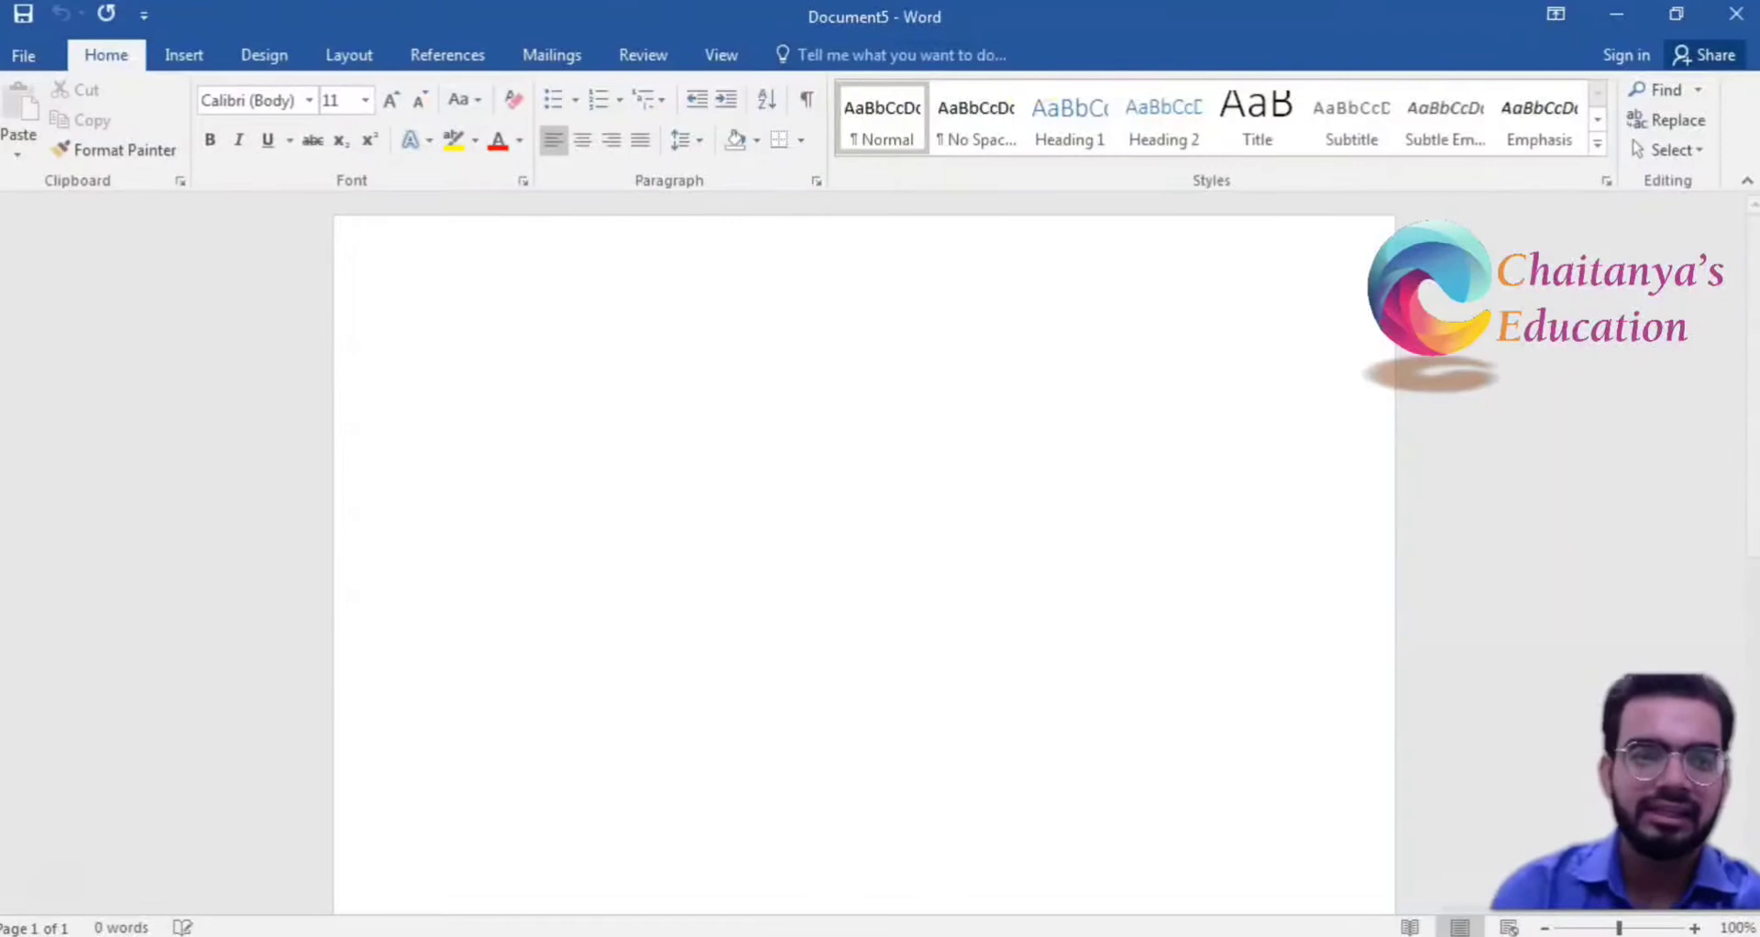
Close empty Document5, make Document7 with Ctrl+N, and close it as well
left_click(1735, 14)
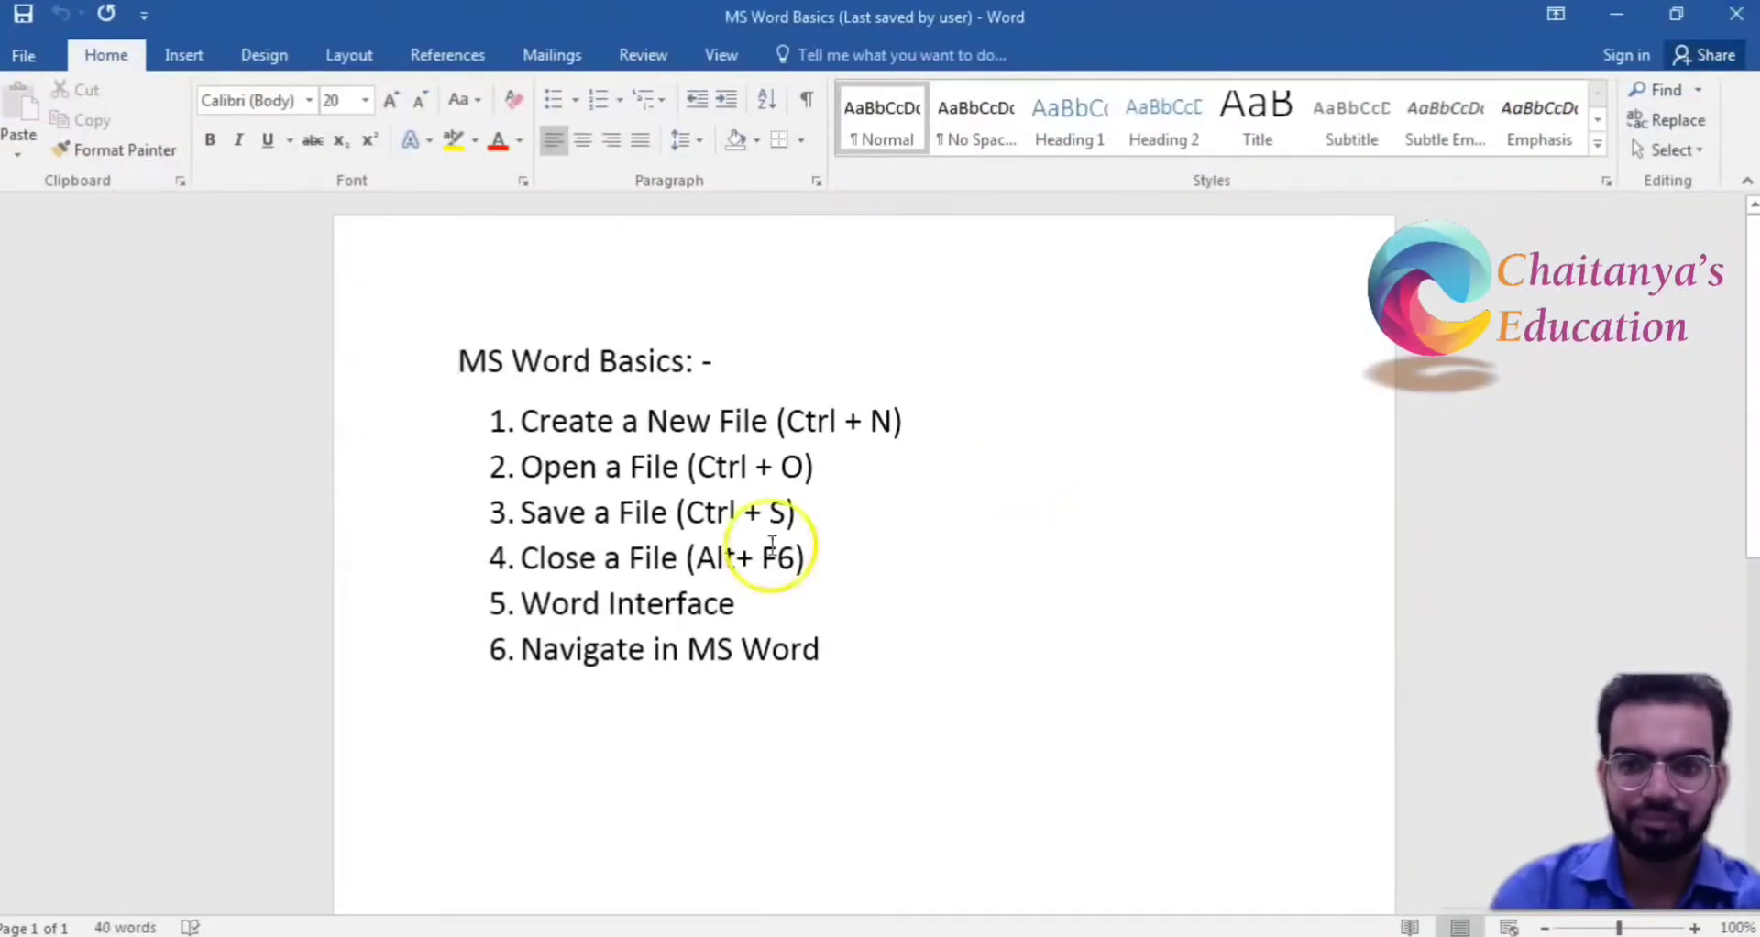
left_click(713, 559)
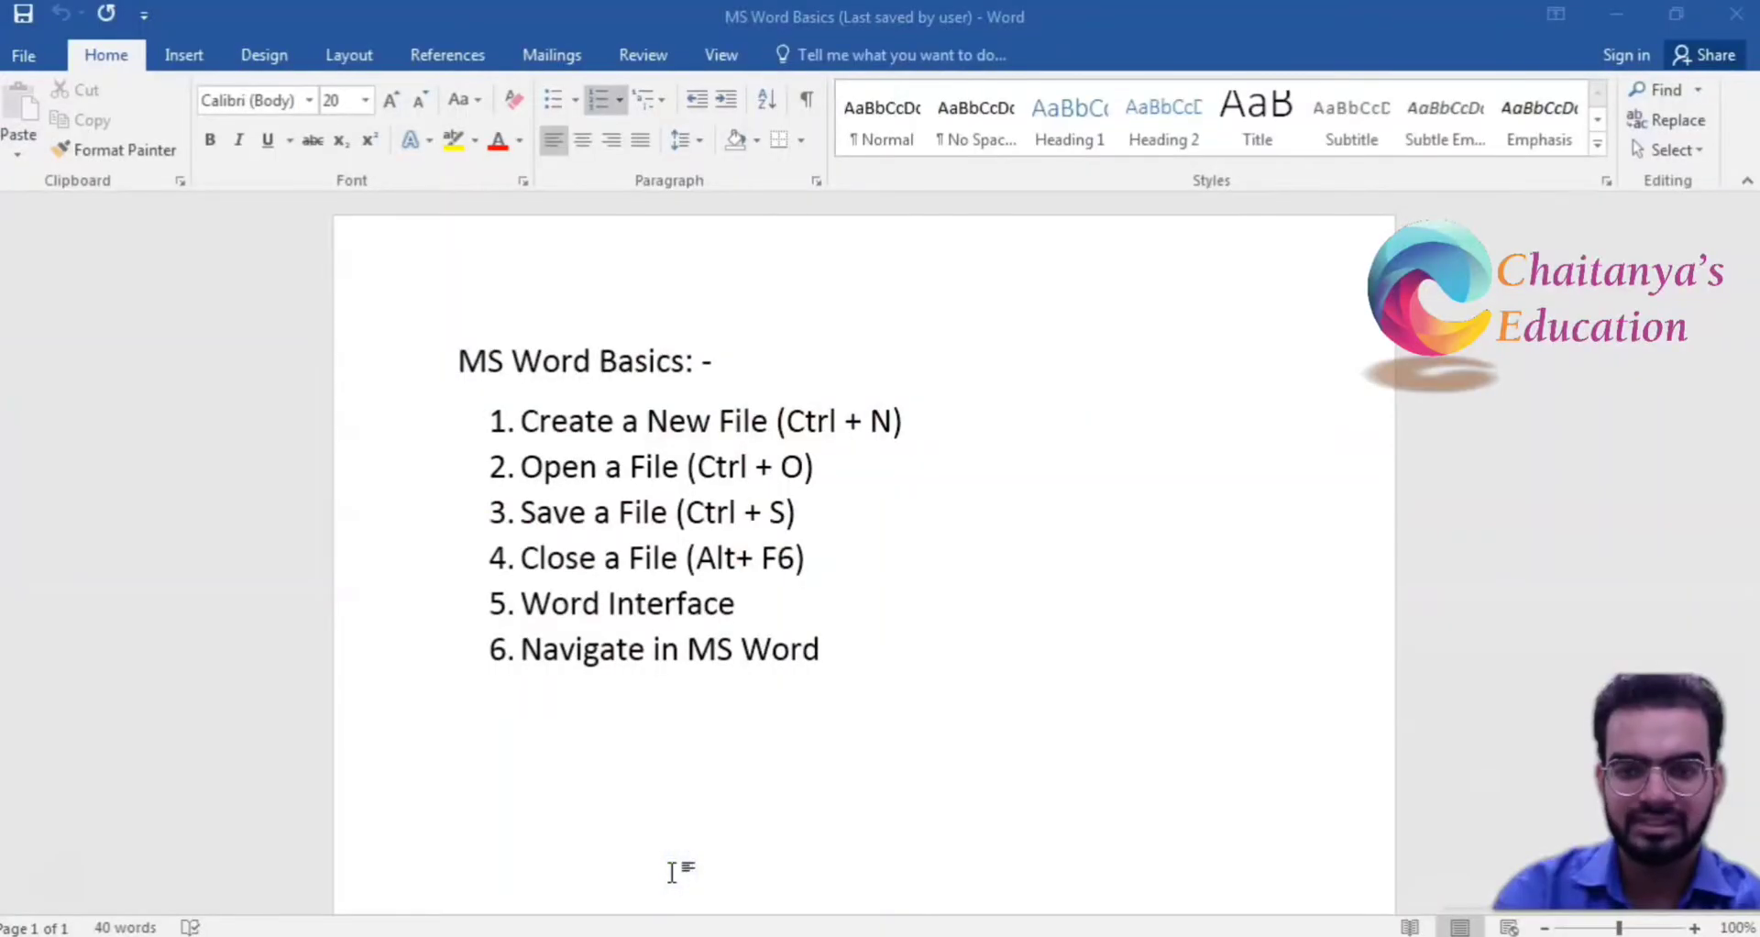
left_click(873, 534)
key("ctrl+n")
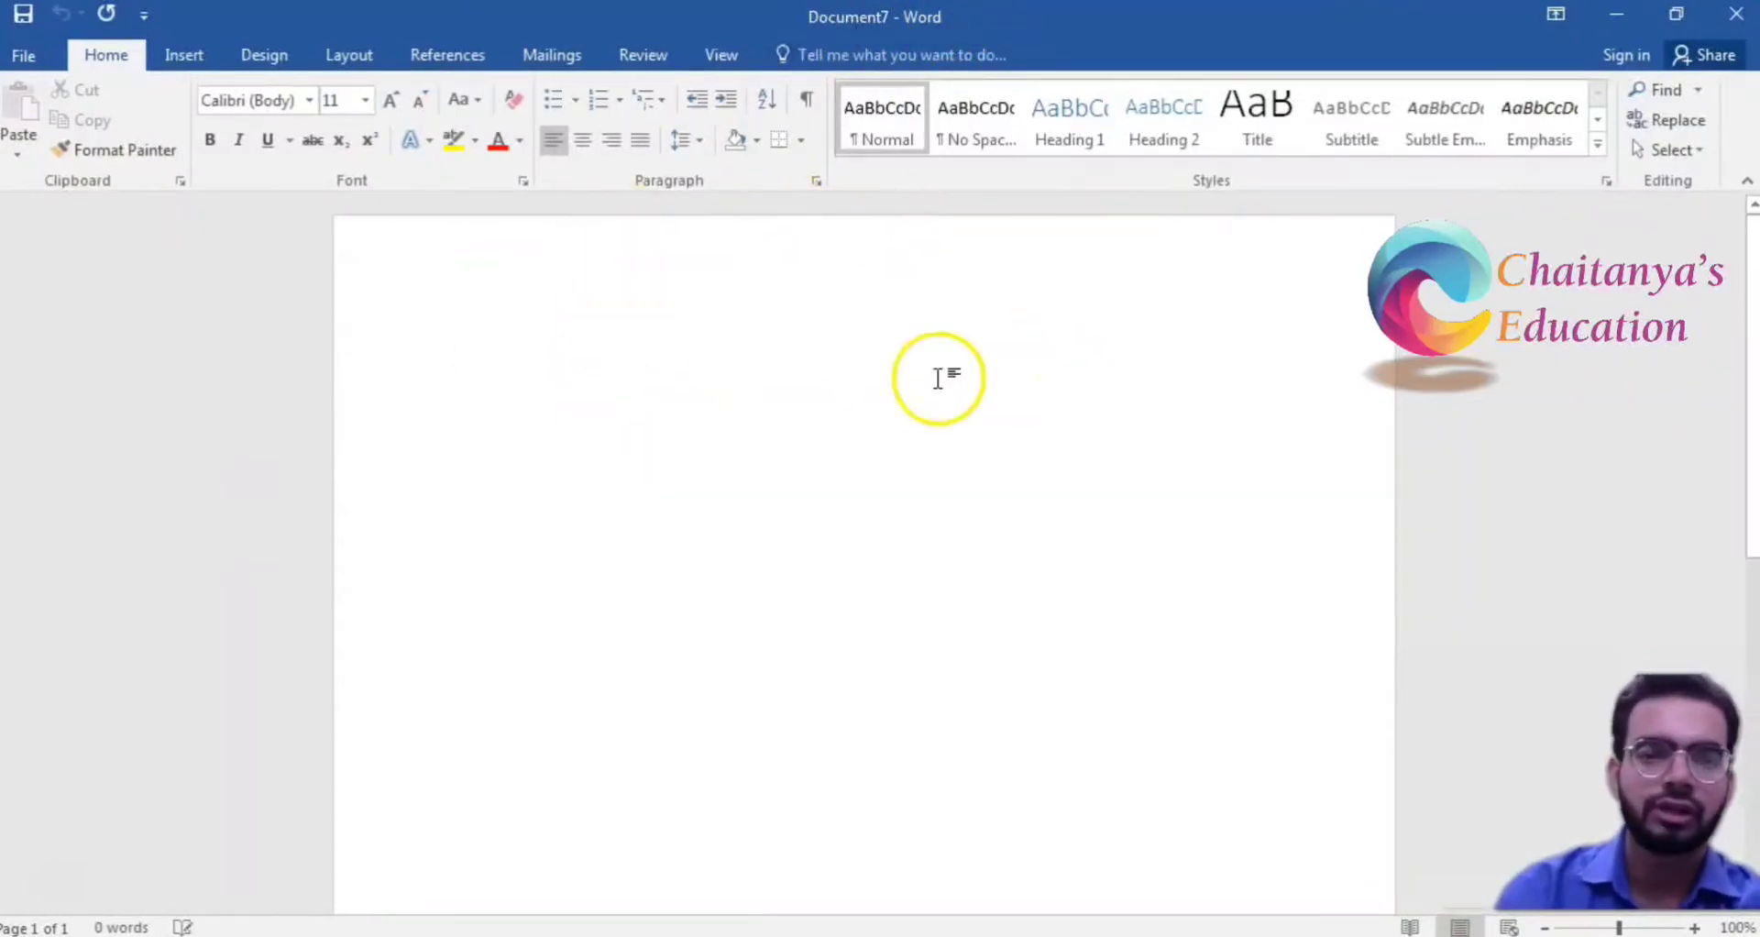
left_click(1735, 14)
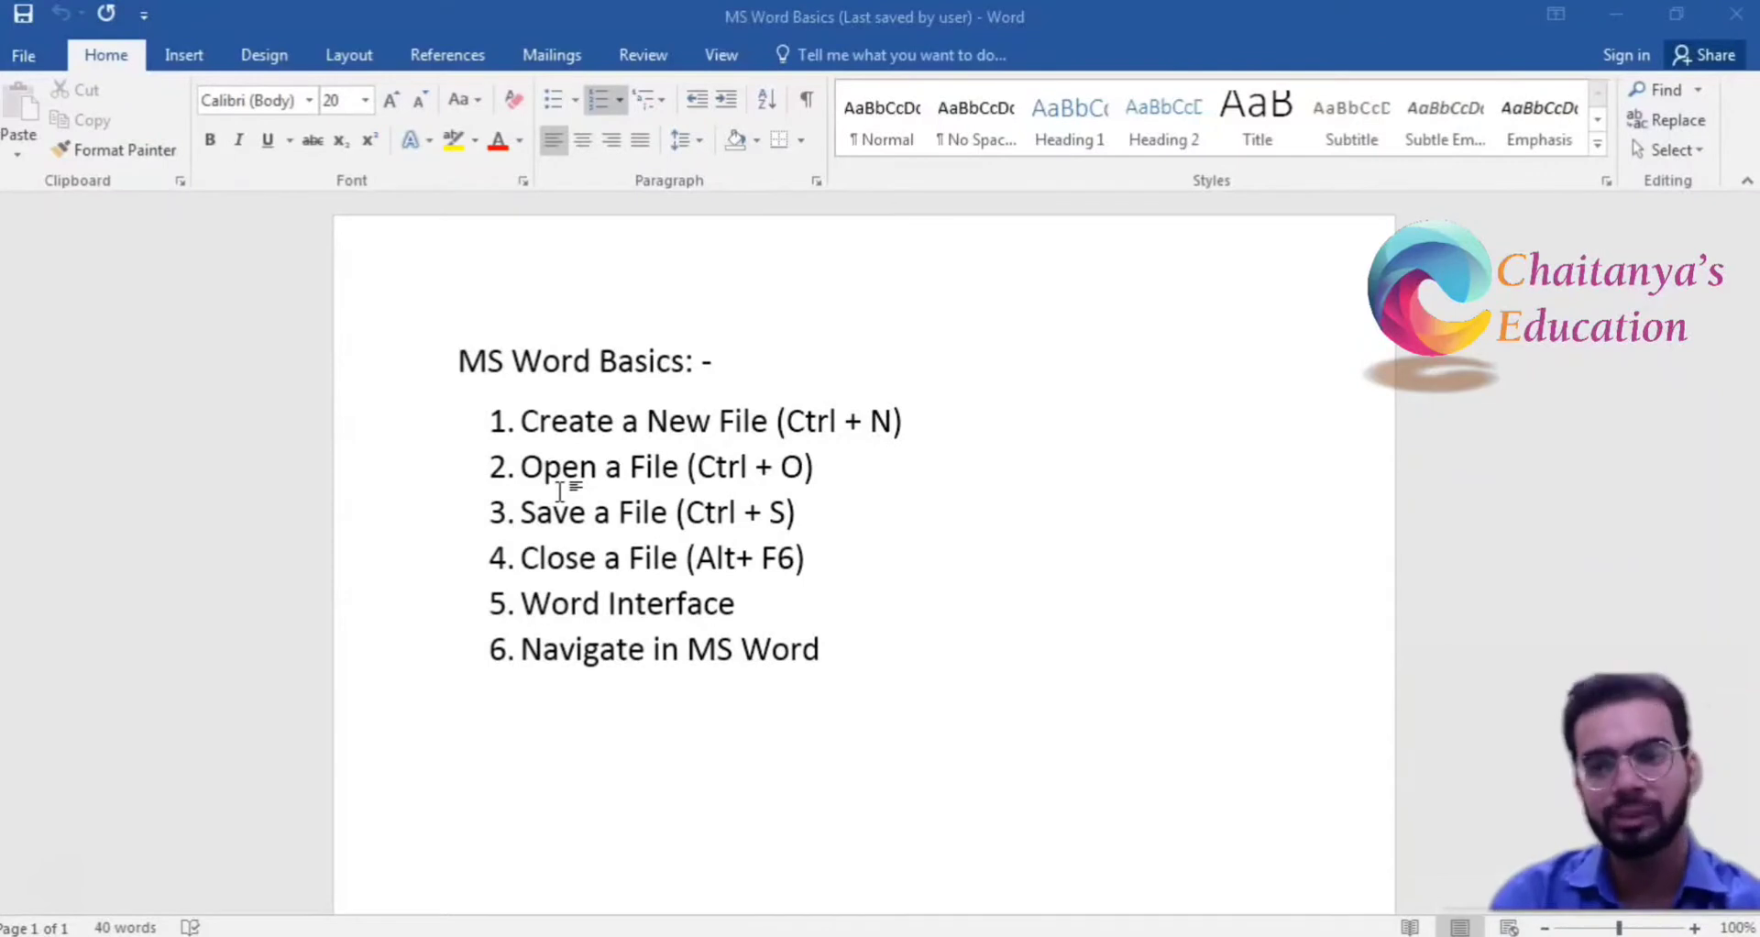
Look over the Recent documents list in the File Open view
left_click(25, 57)
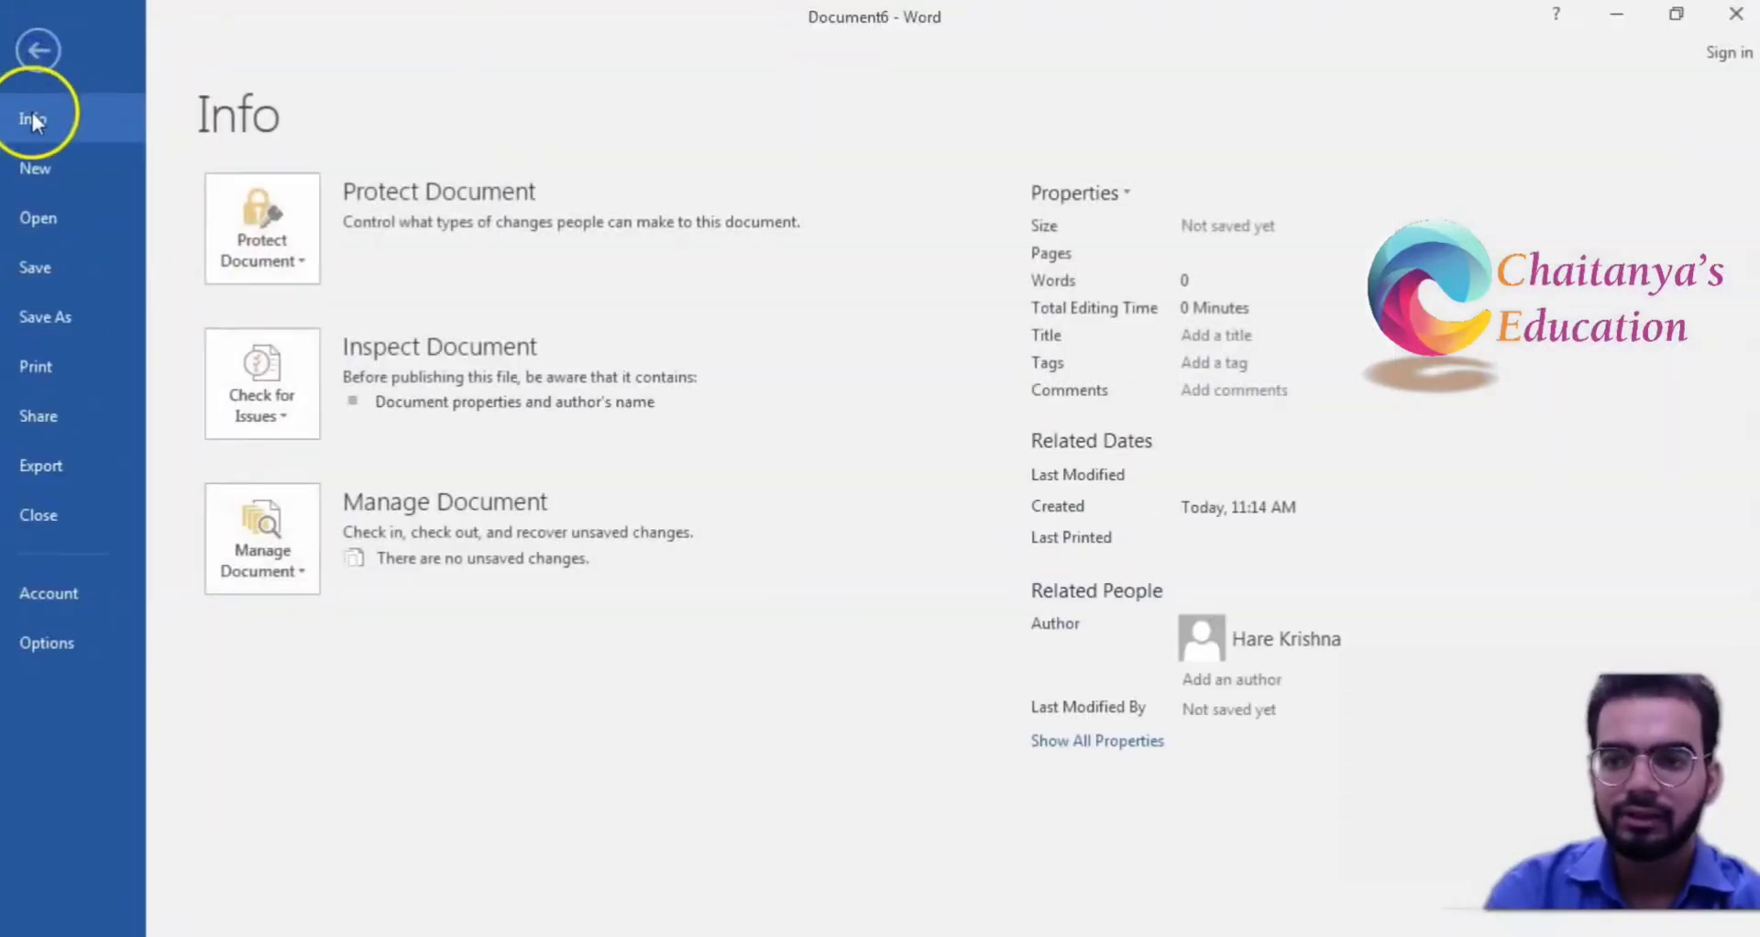
left_click(40, 229)
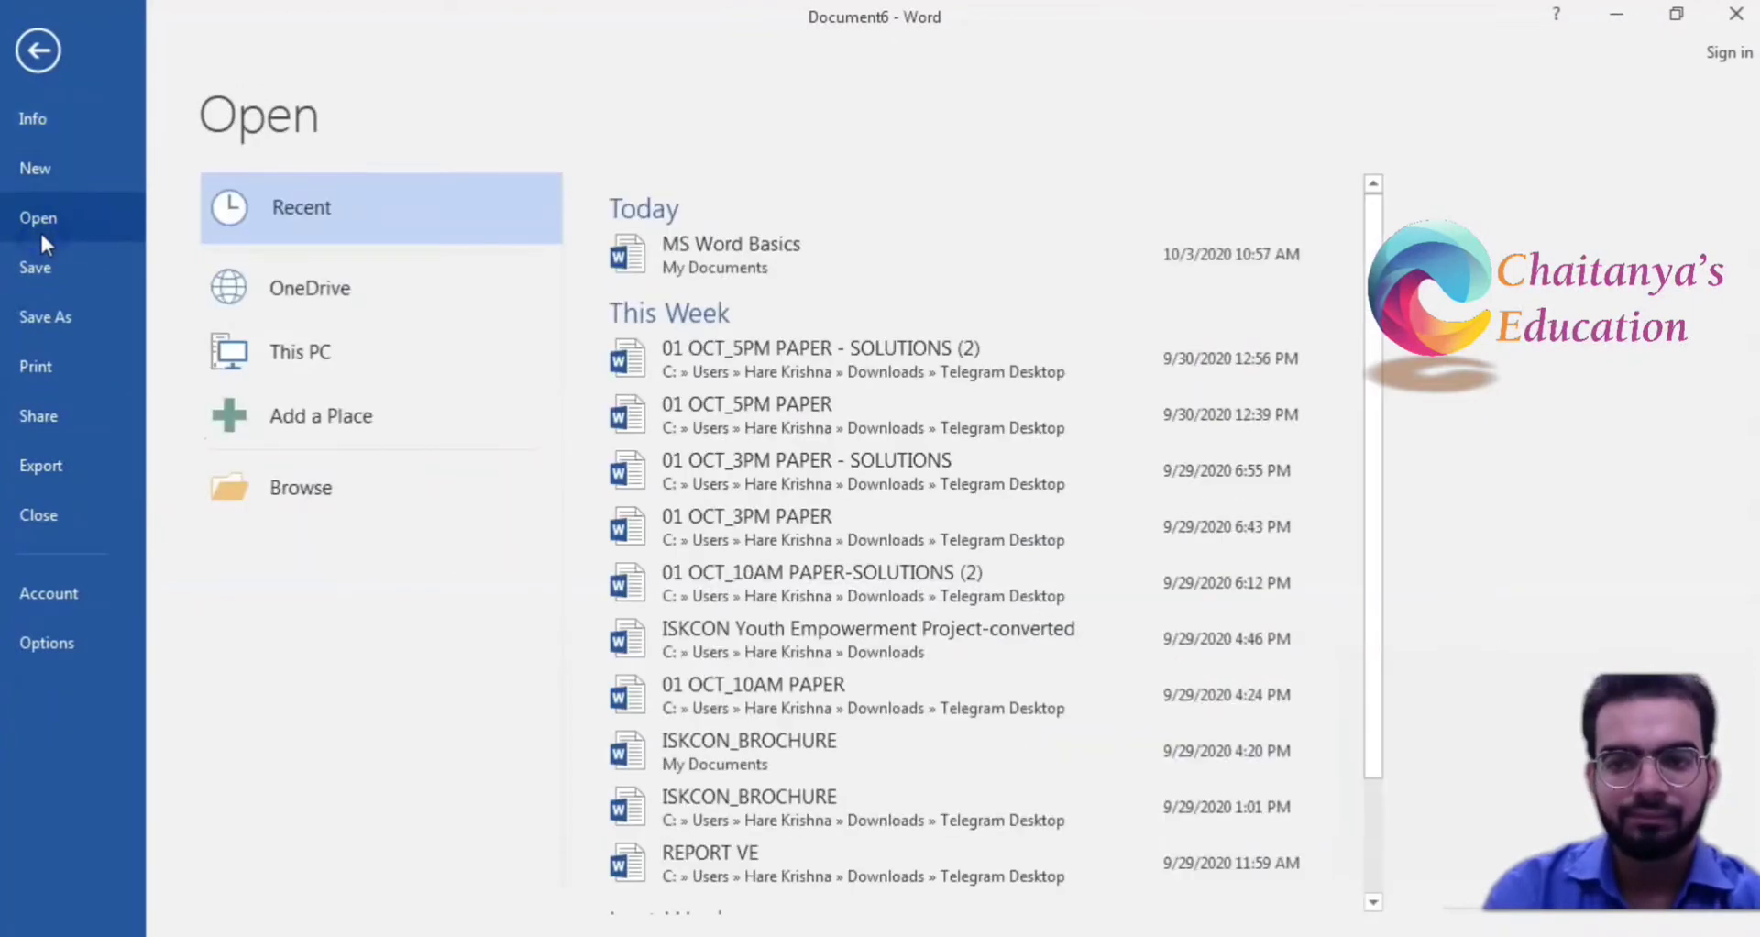
scroll(750, 309, "down", 1)
scroll(750, 310, "down", 2)
scroll(750, 310, "up", 3)
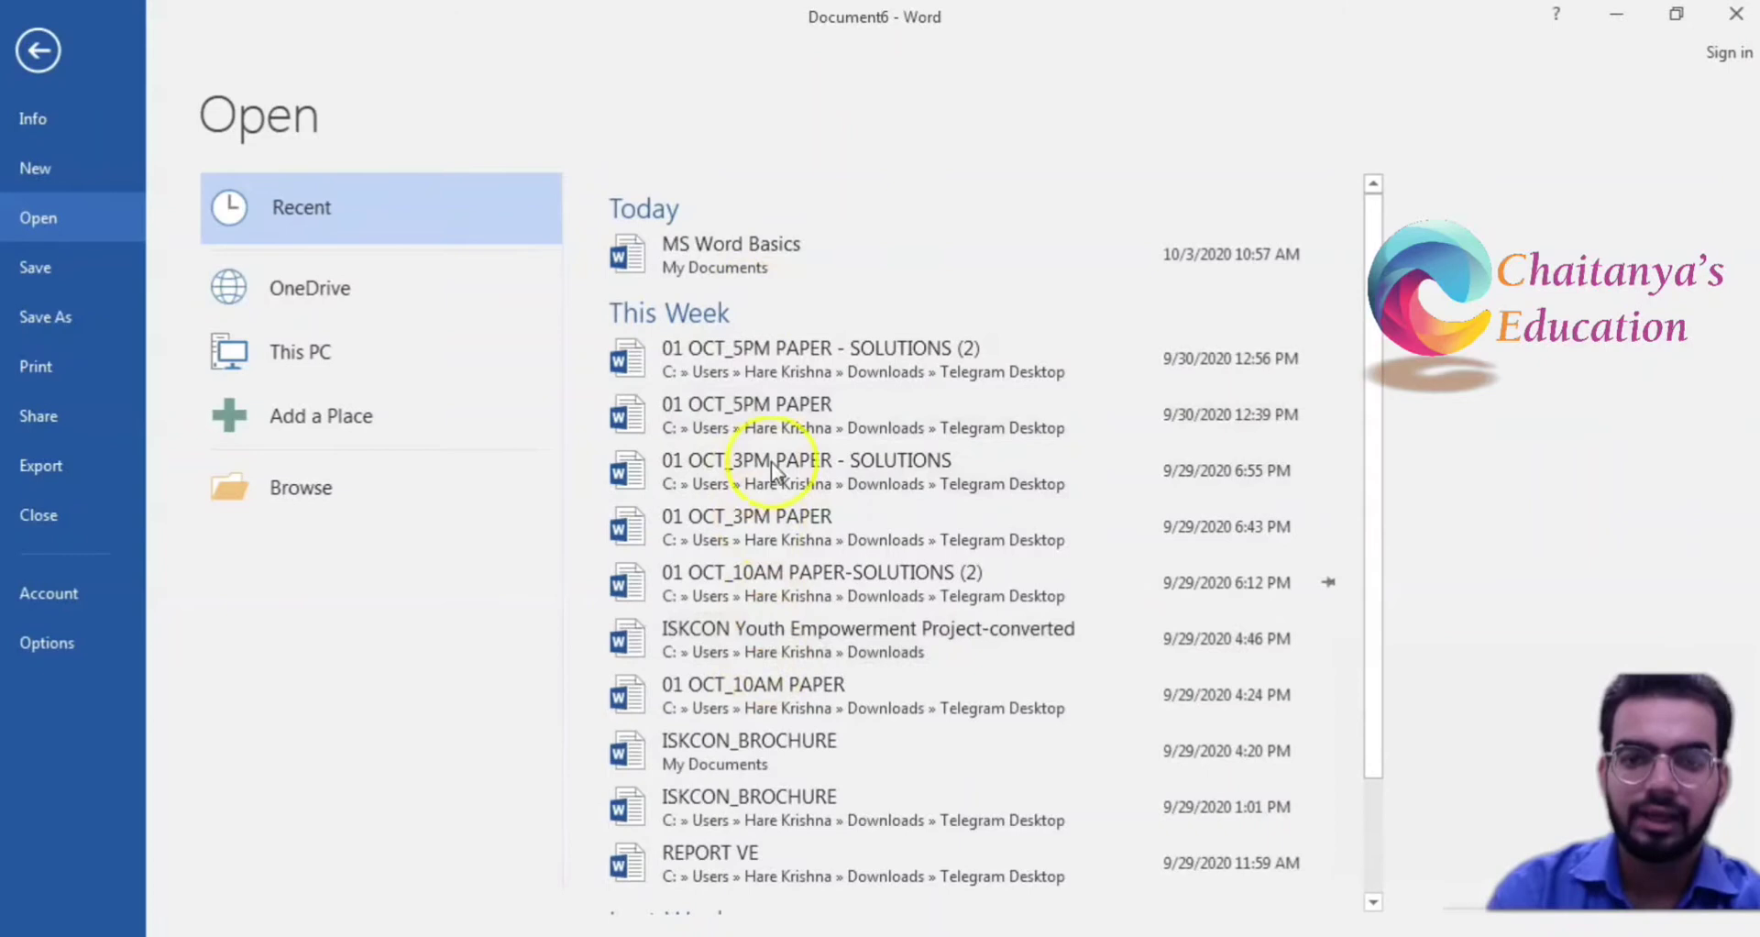
scroll(787, 591, "down", 2)
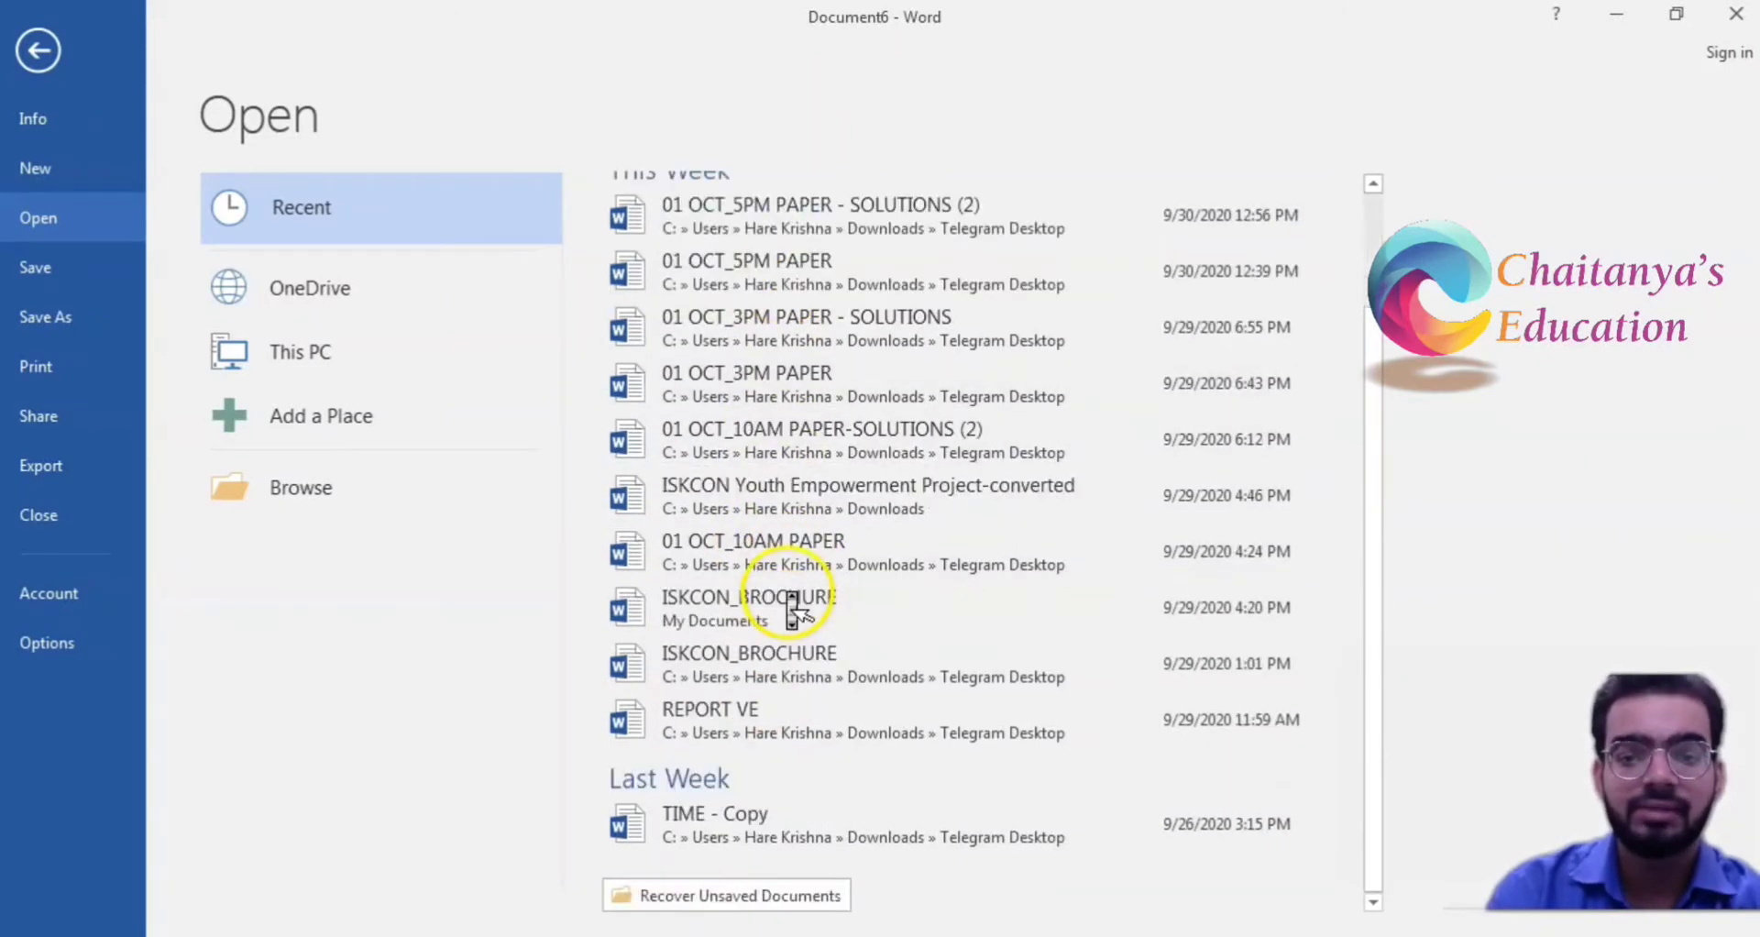
Open the Browse file dialog, cancel it, and return to Document6
left_click(302, 486)
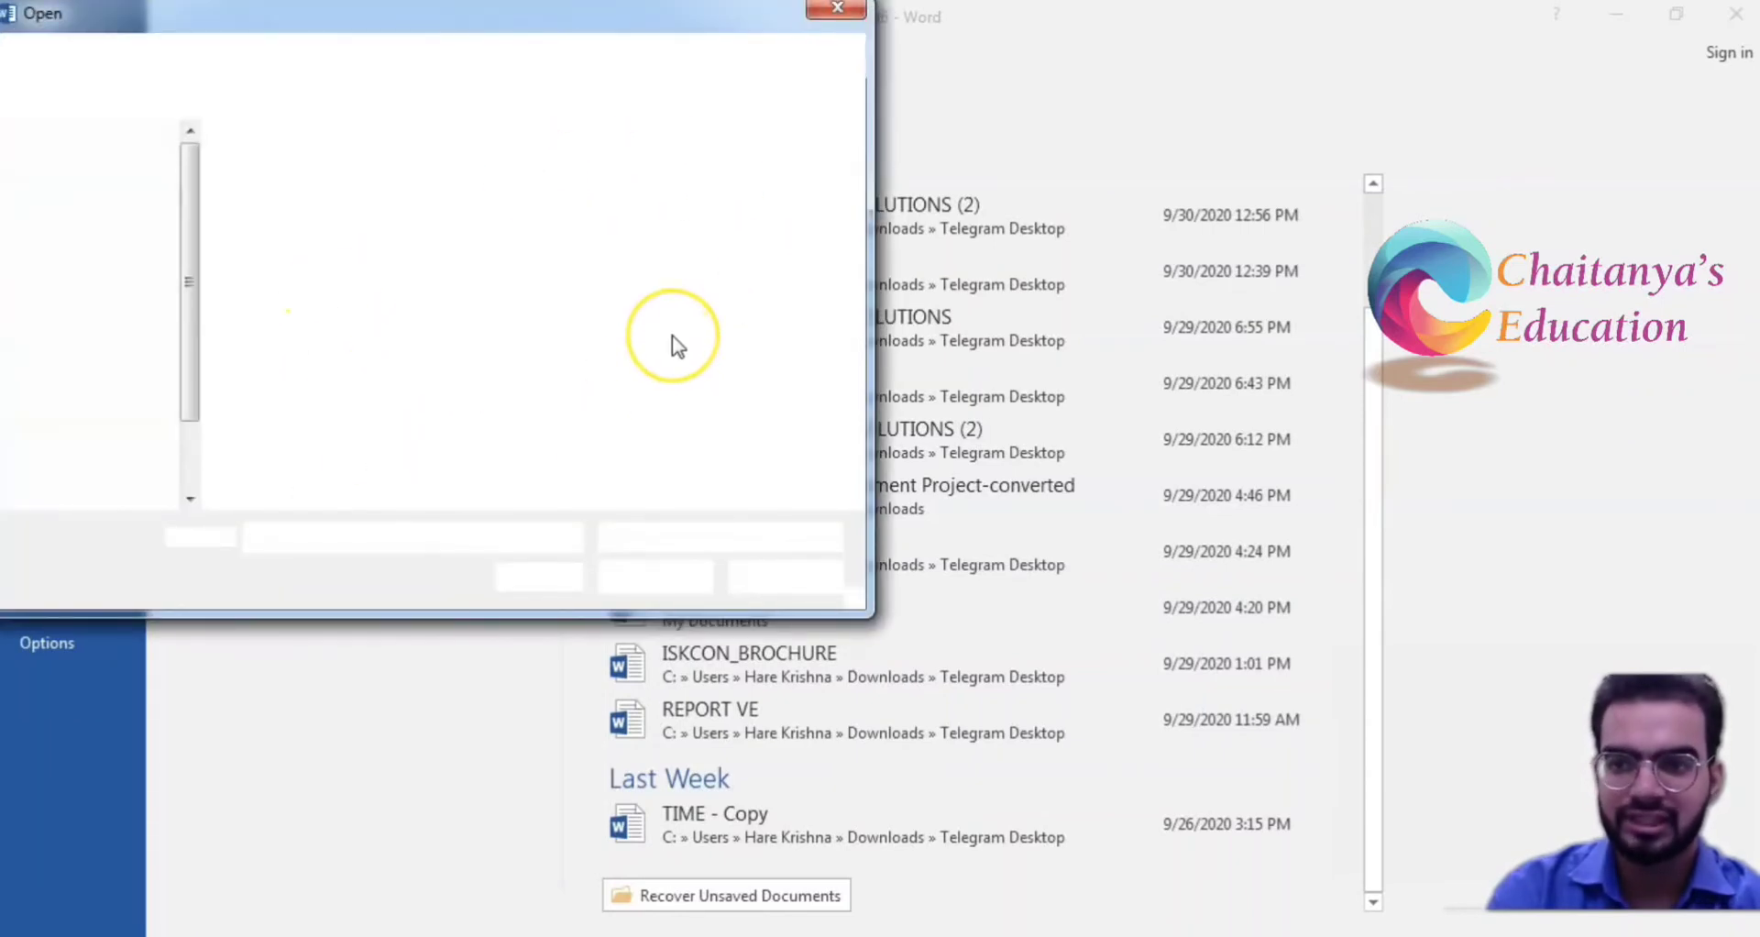
left_click_drag(629, 21, 690, 130)
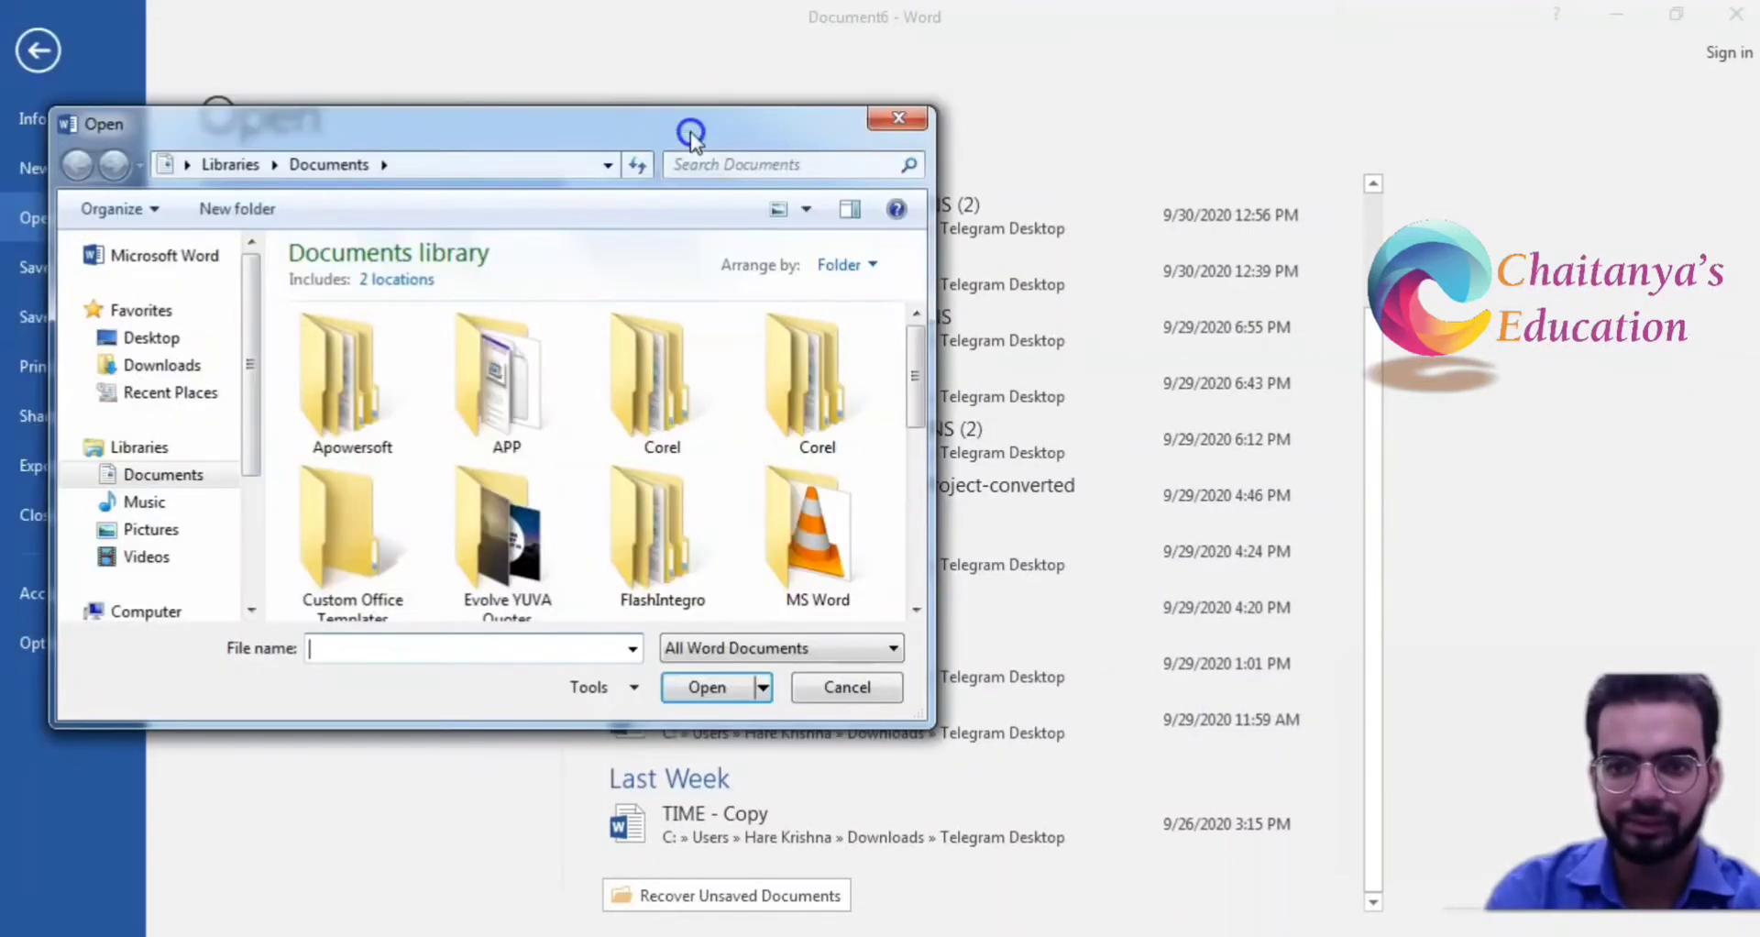
left_click(893, 119)
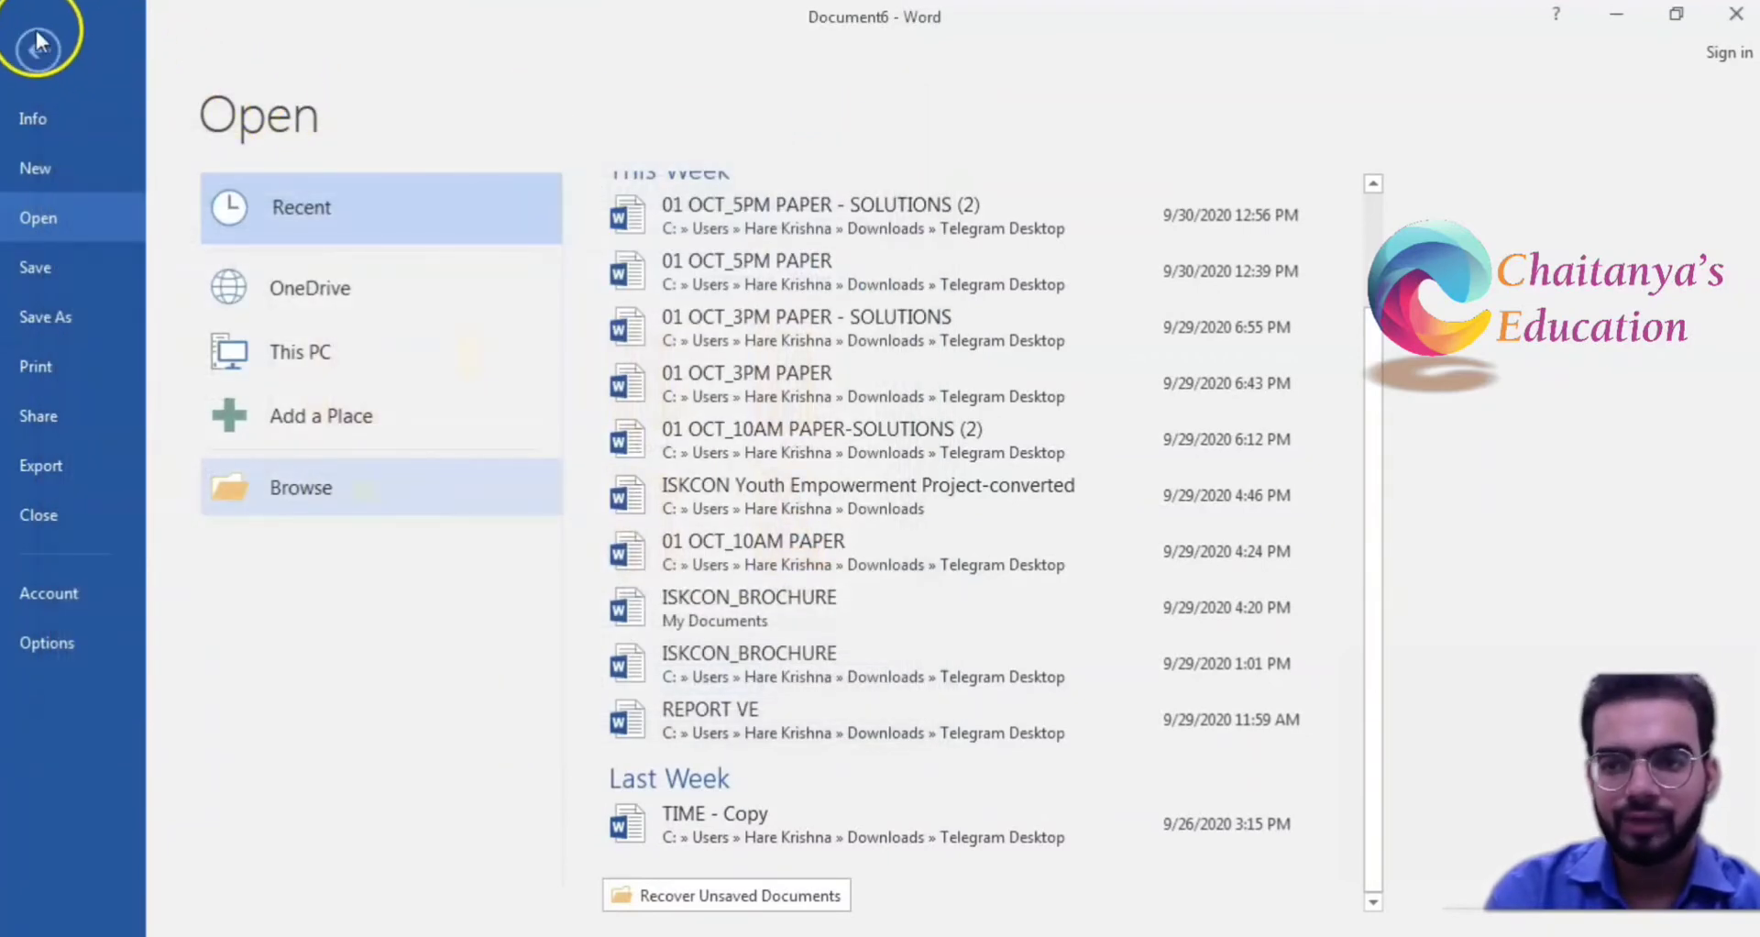
left_click(37, 50)
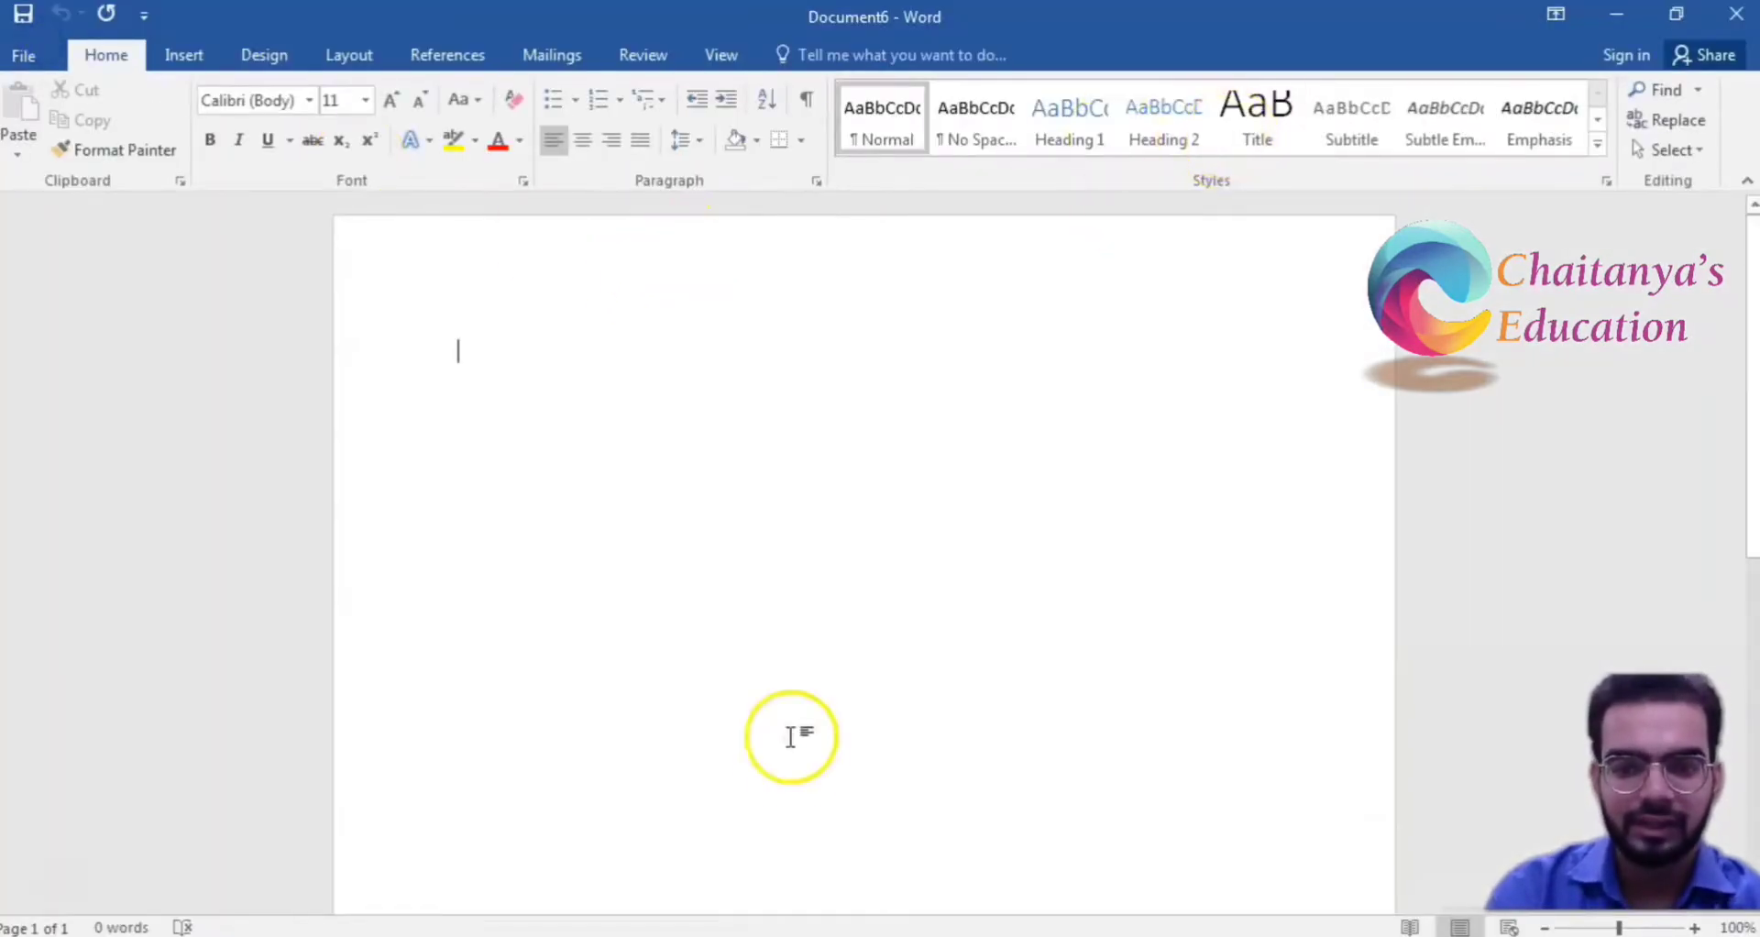
left_click(504, 854)
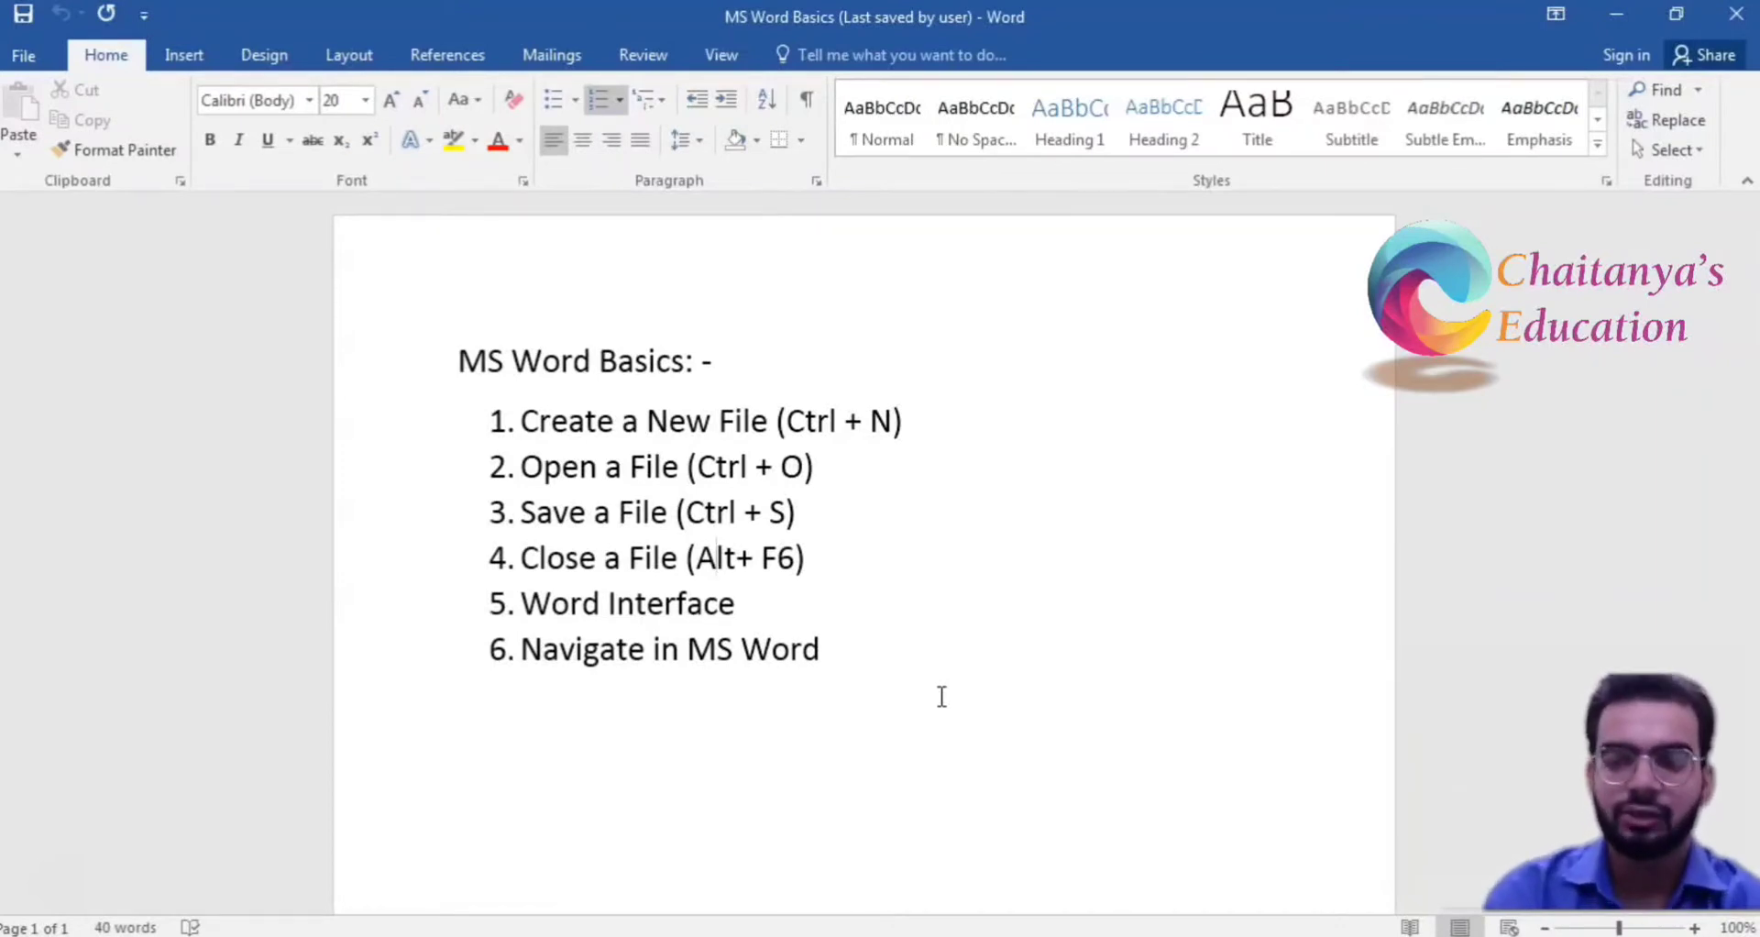
left_click(865, 515)
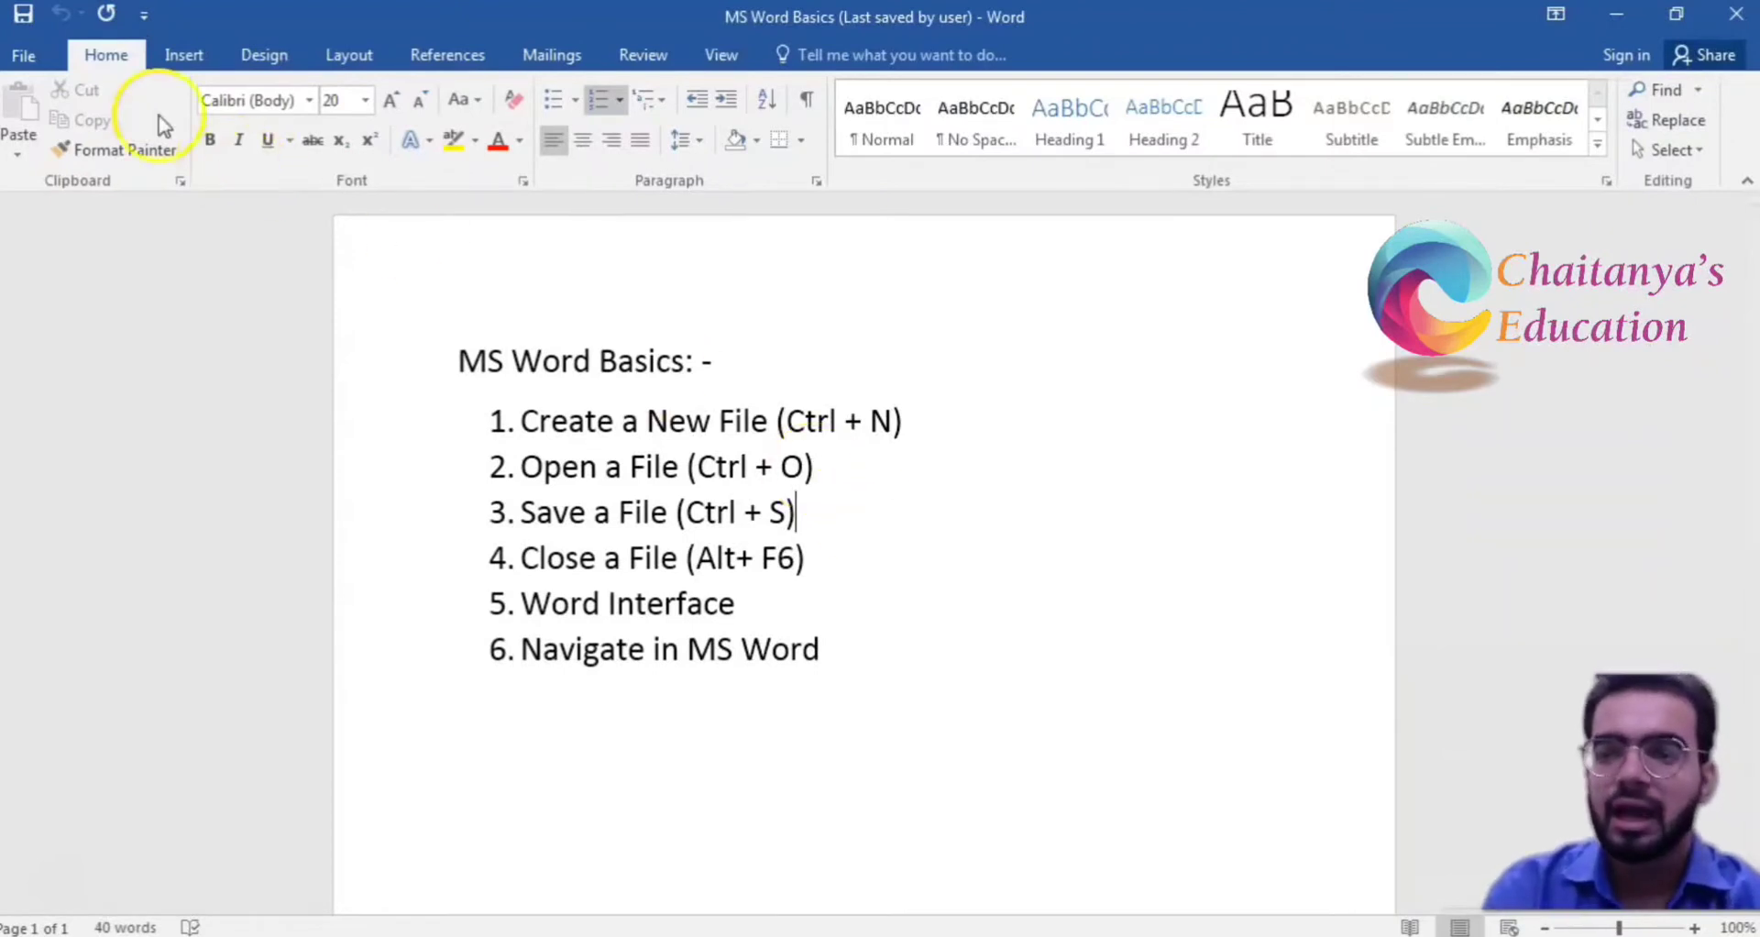
Go to Save As and open the Browse window on the Documents library
left_click(20, 58)
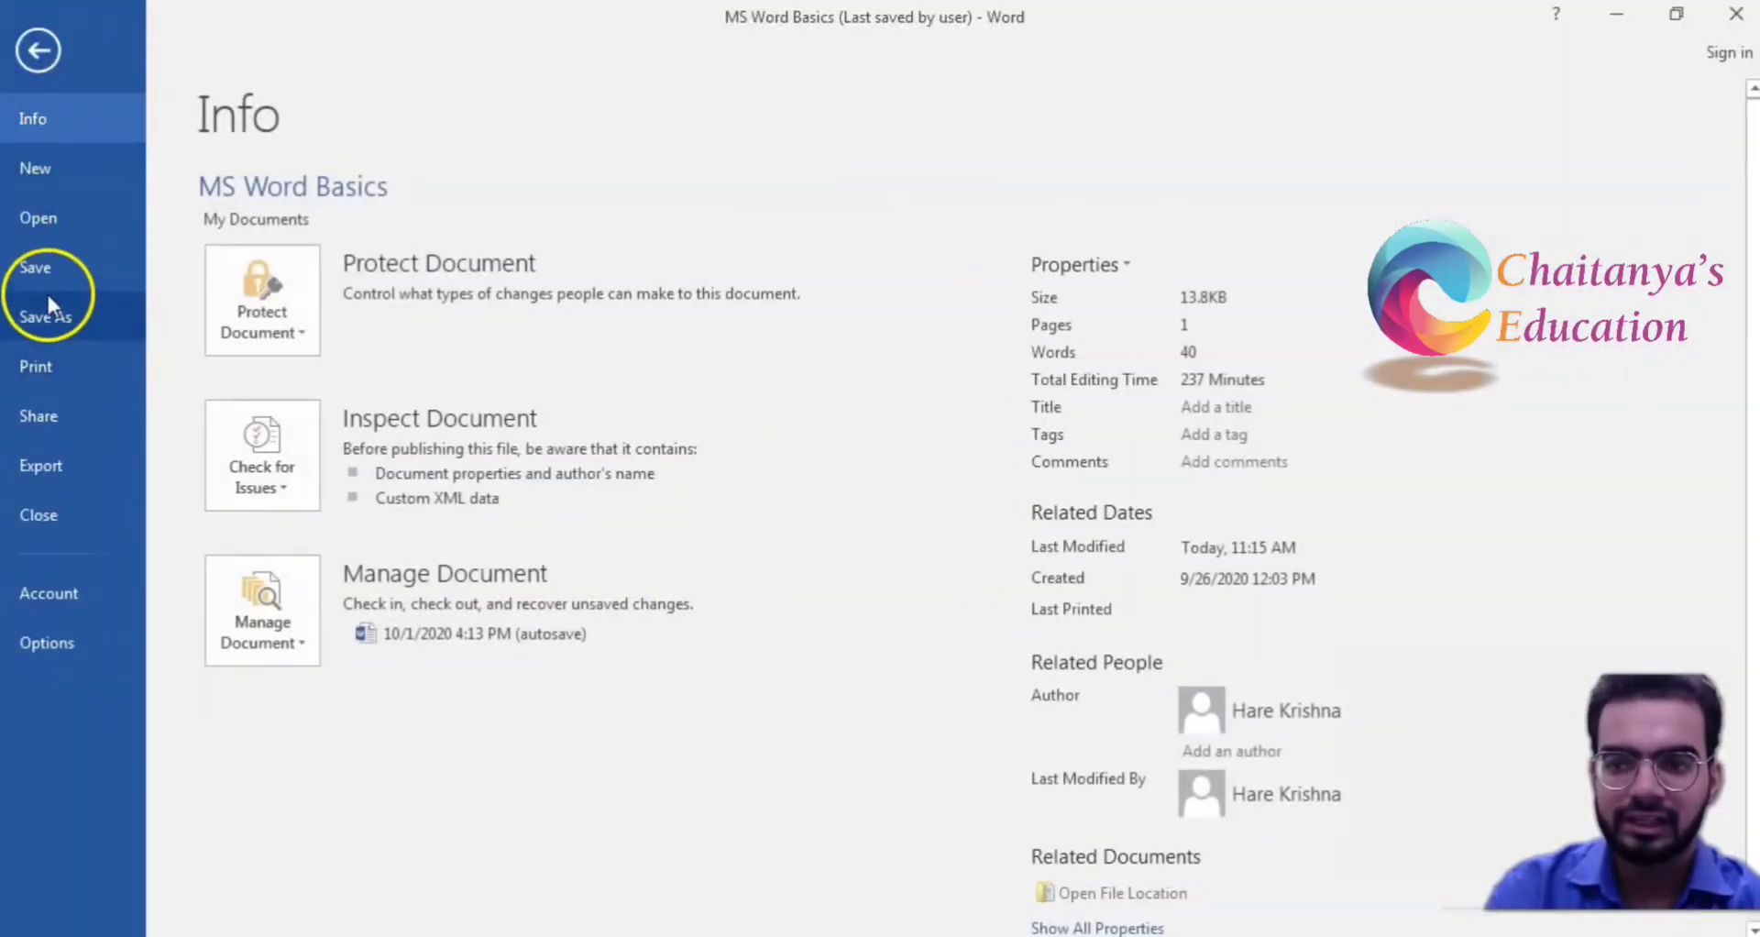
left_click(47, 316)
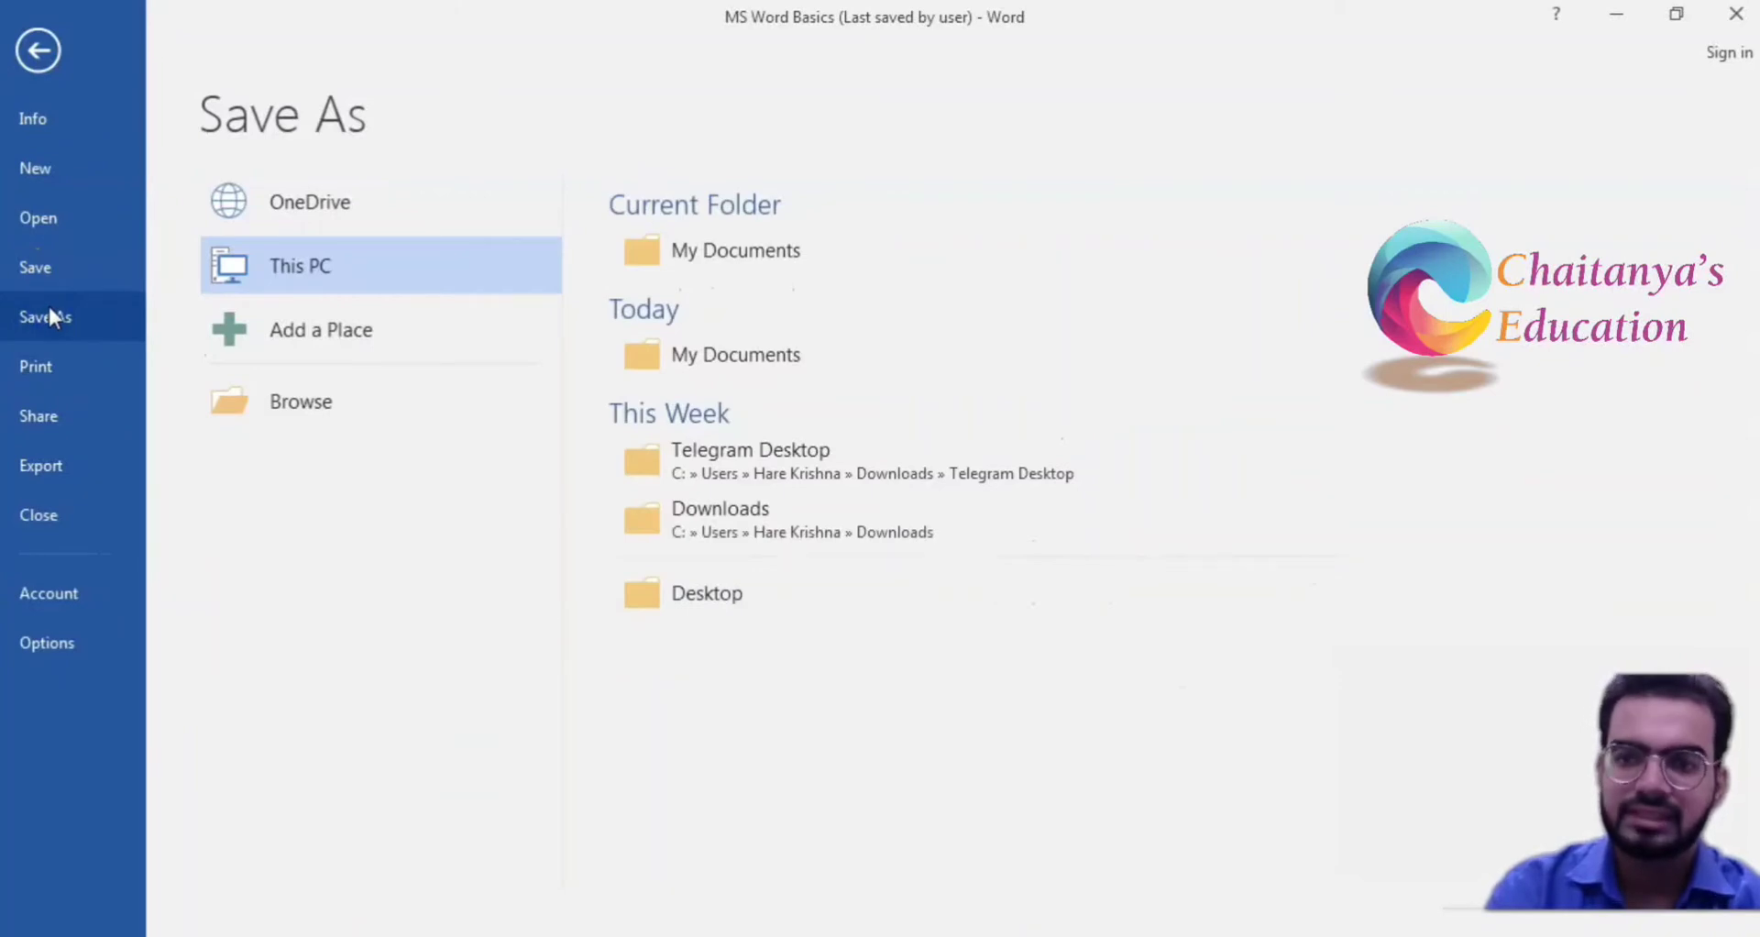
left_click(678, 370)
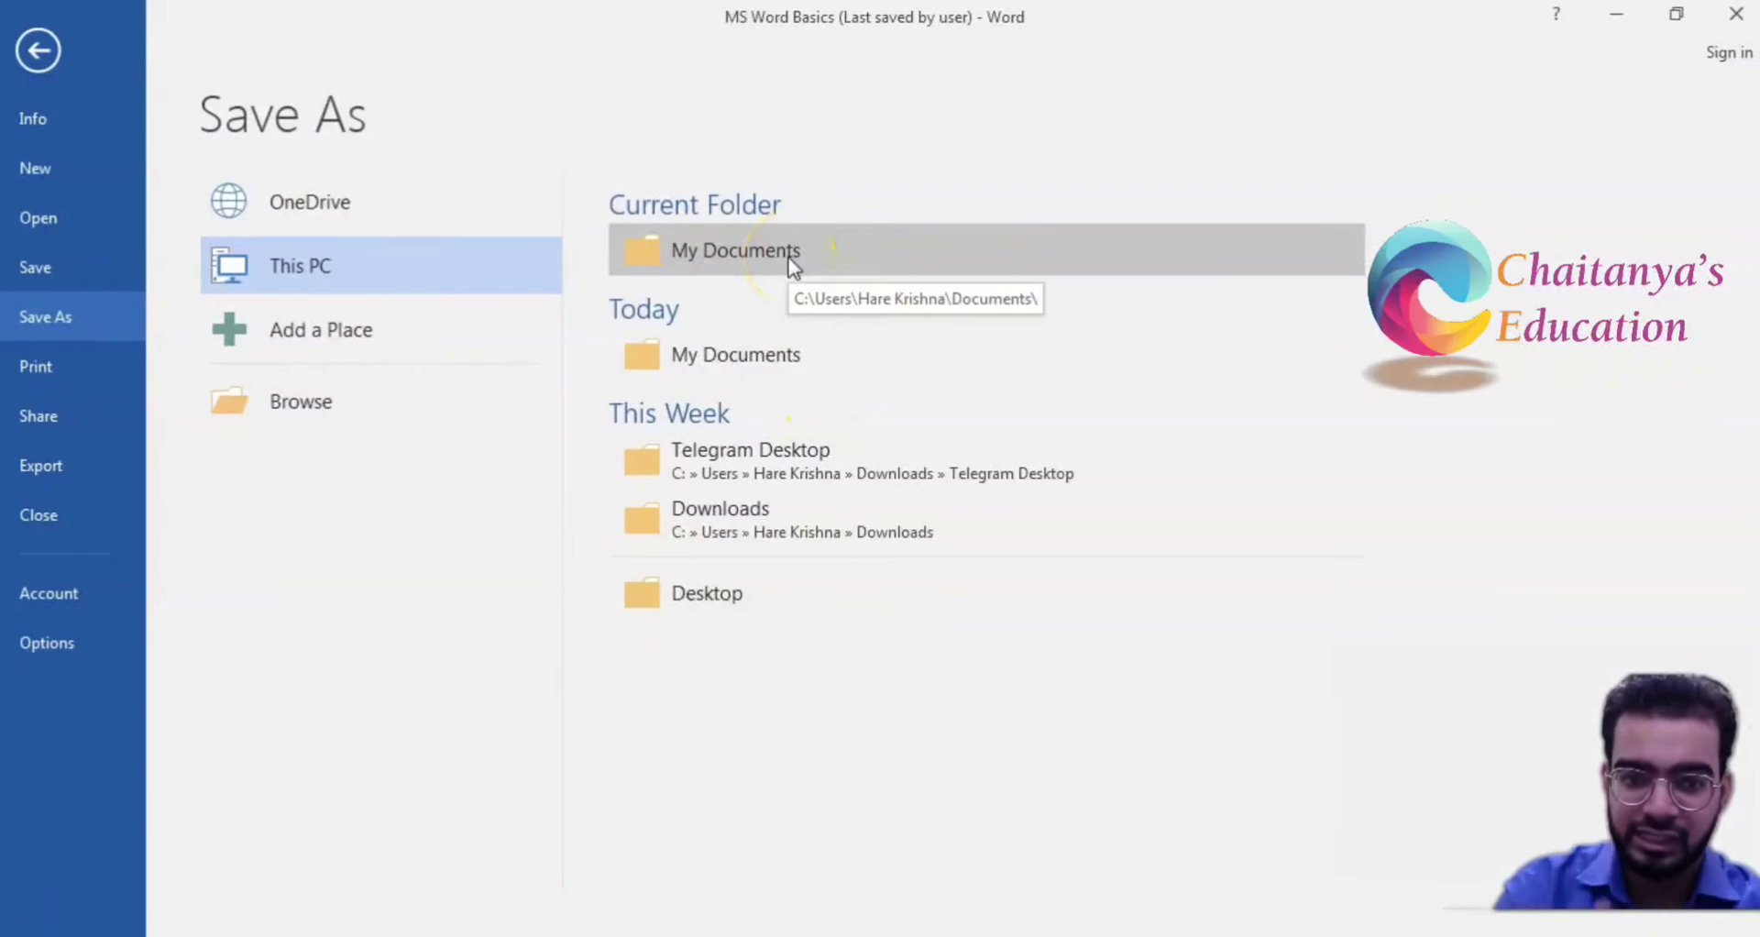
left_click(367, 414)
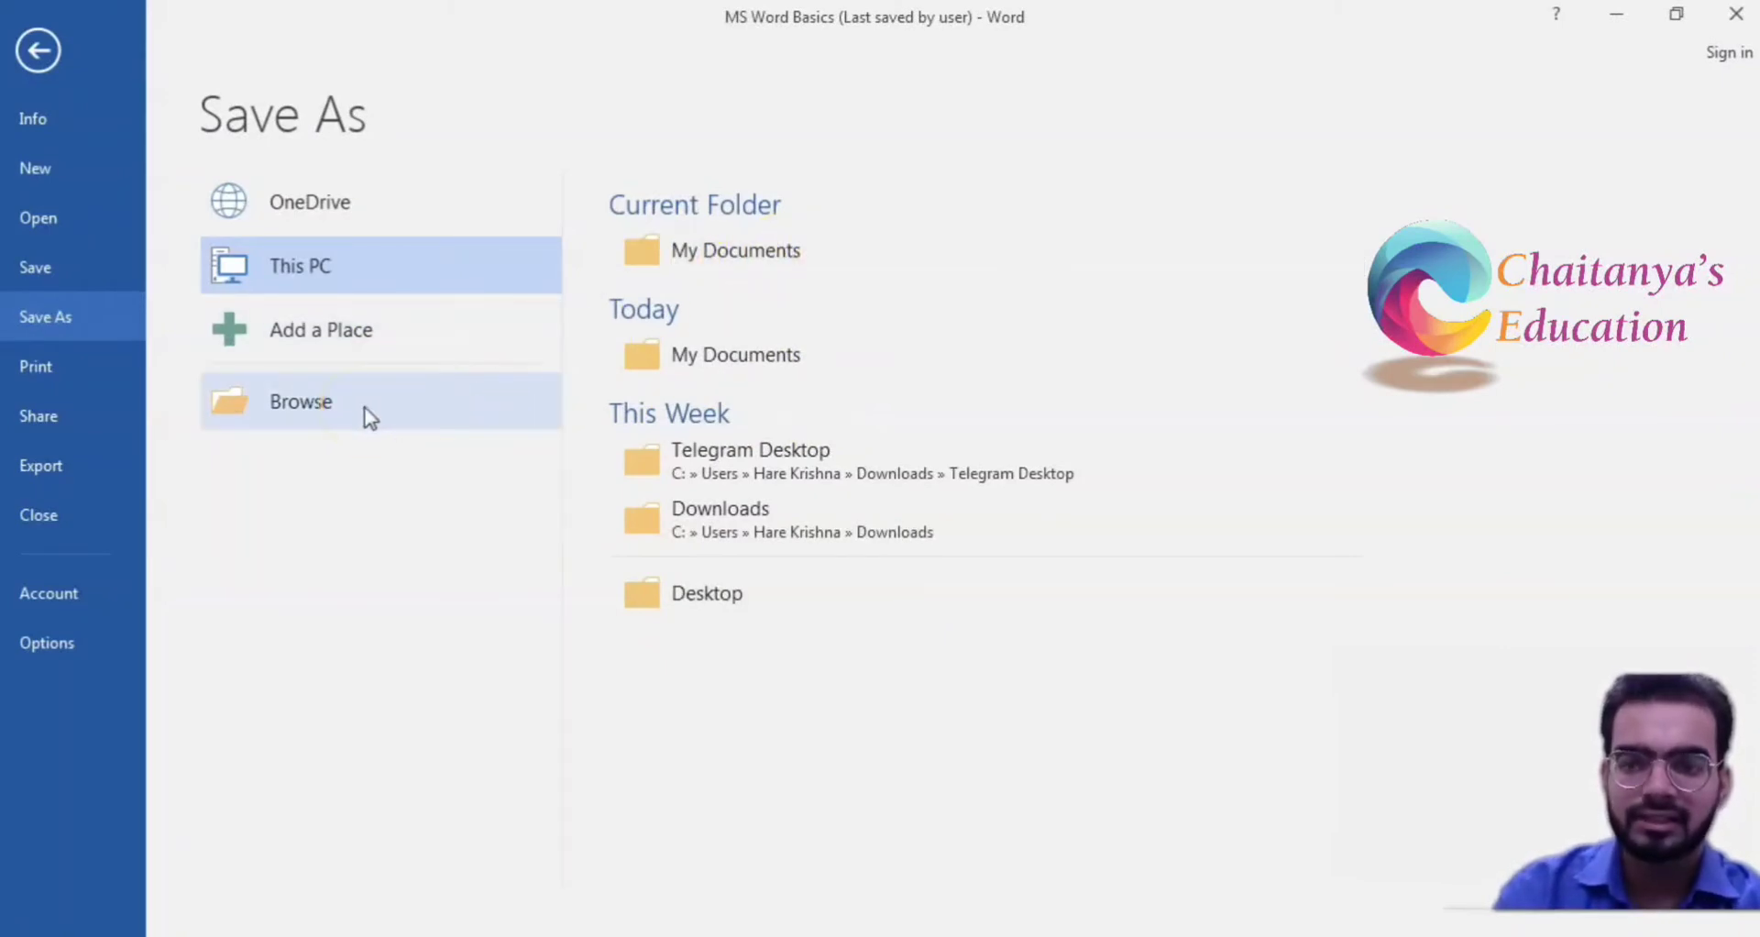
left_click(370, 417)
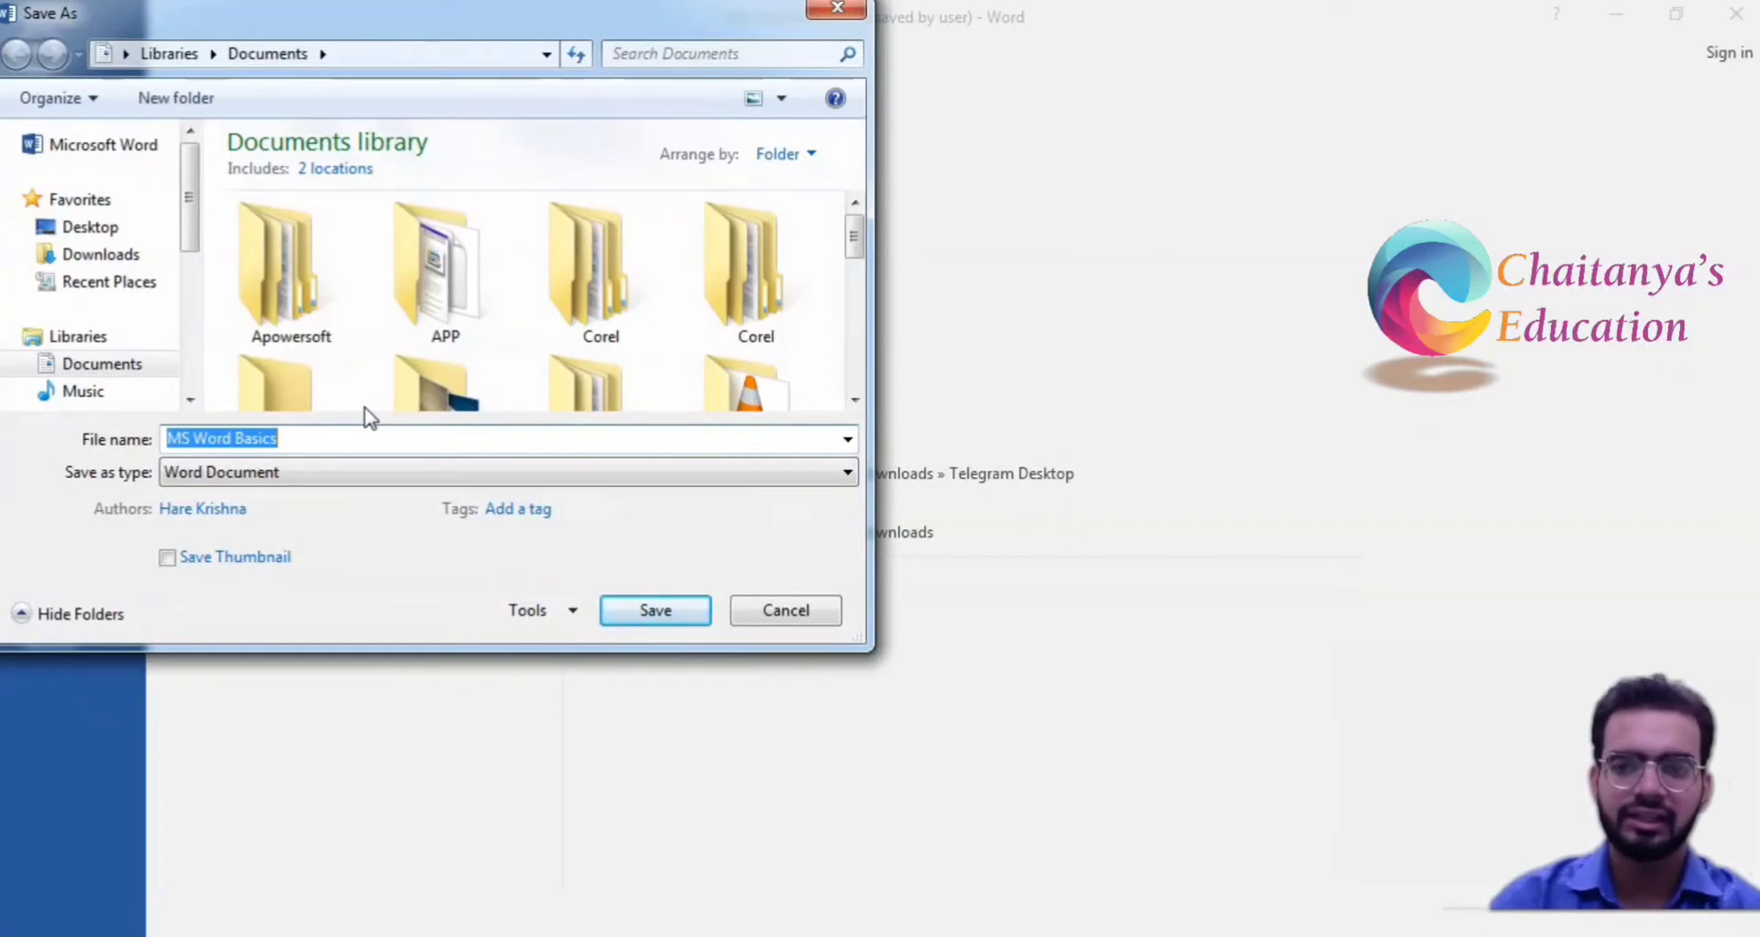
scroll(697, 291, "down", 5)
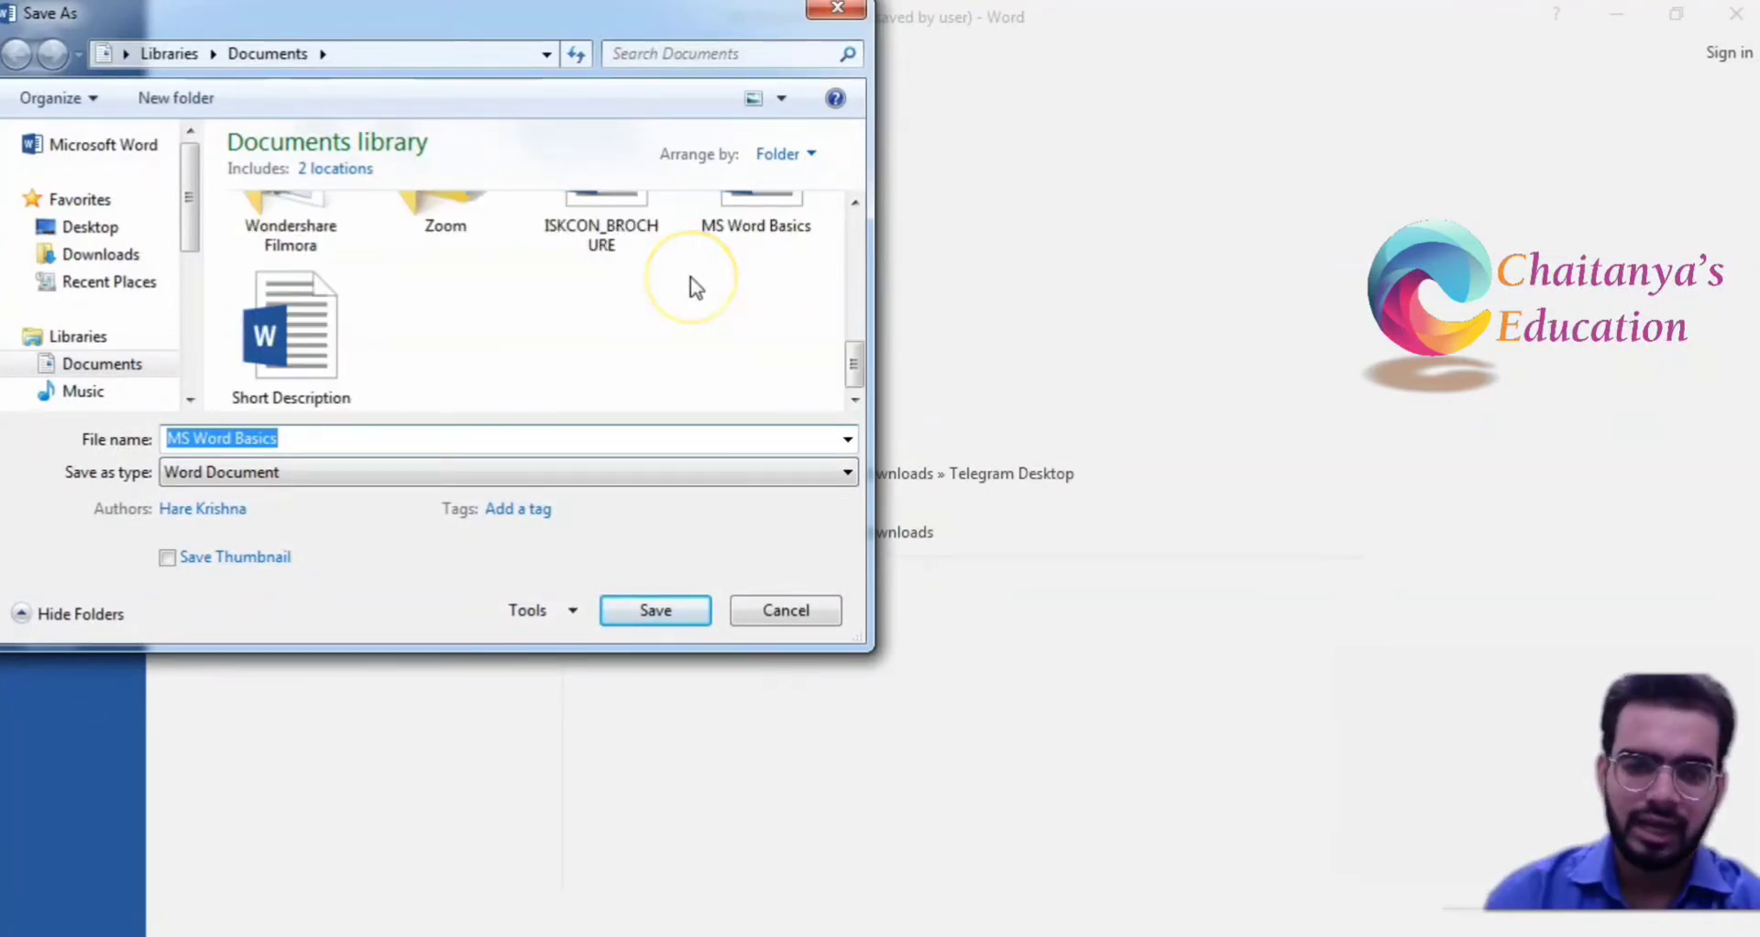
Create a New folder in Documents, then close the Save As window unsaved
left_click(568, 339)
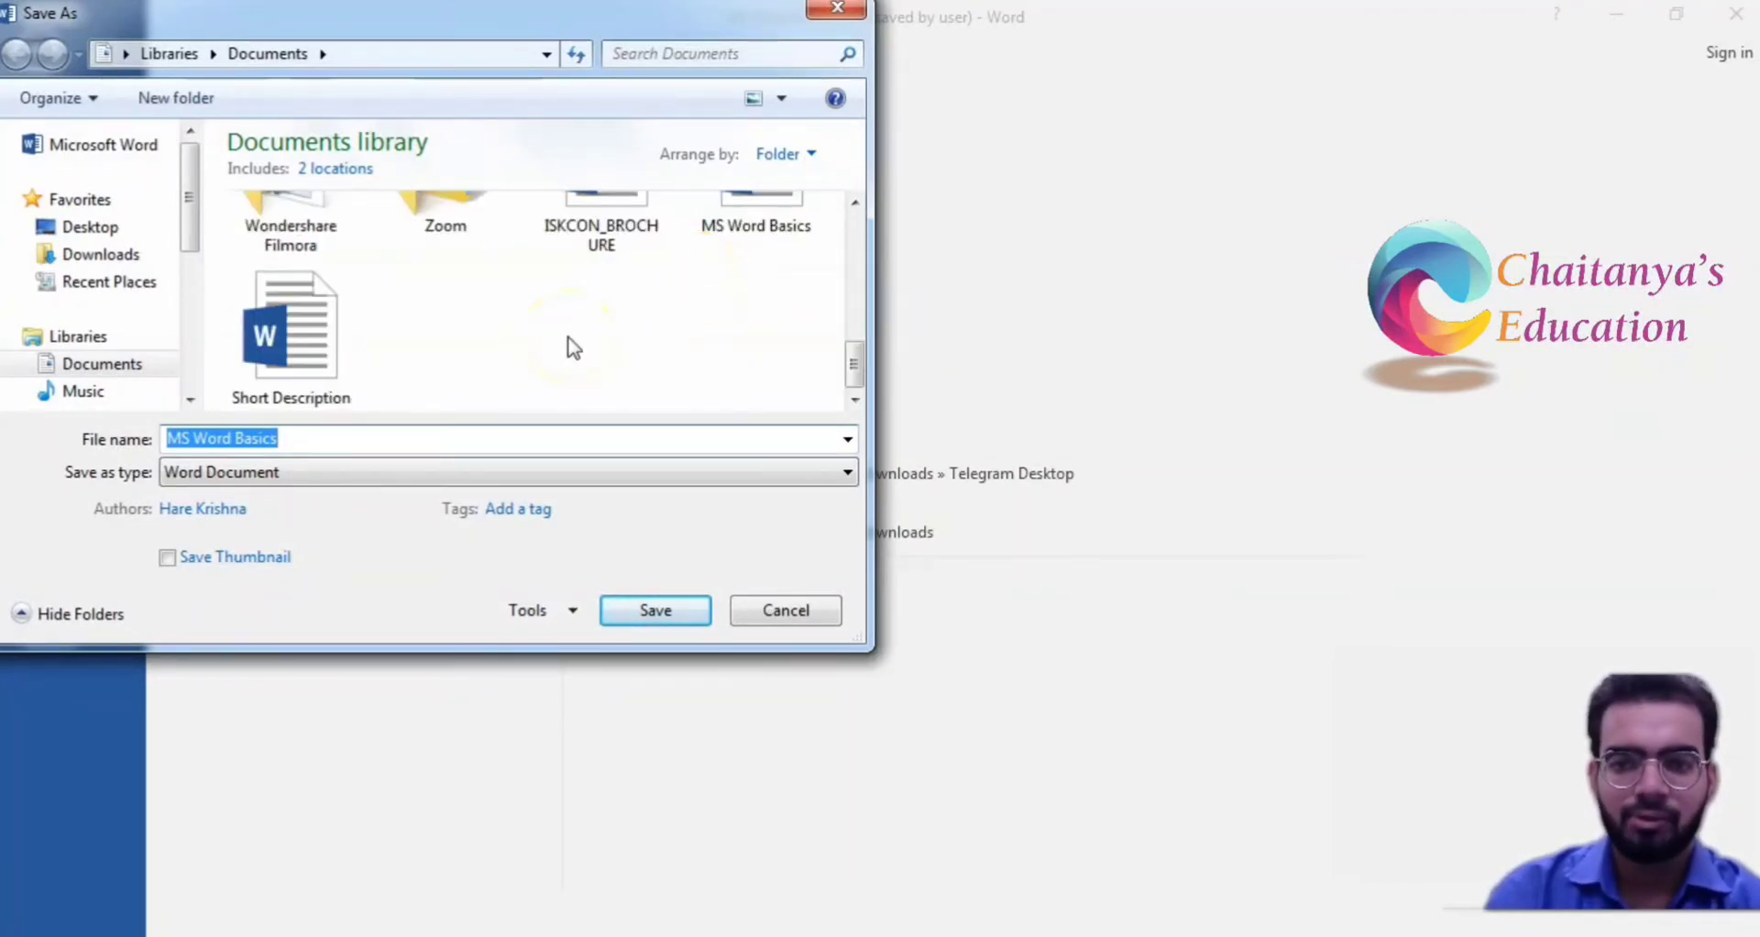
right_click(569, 339)
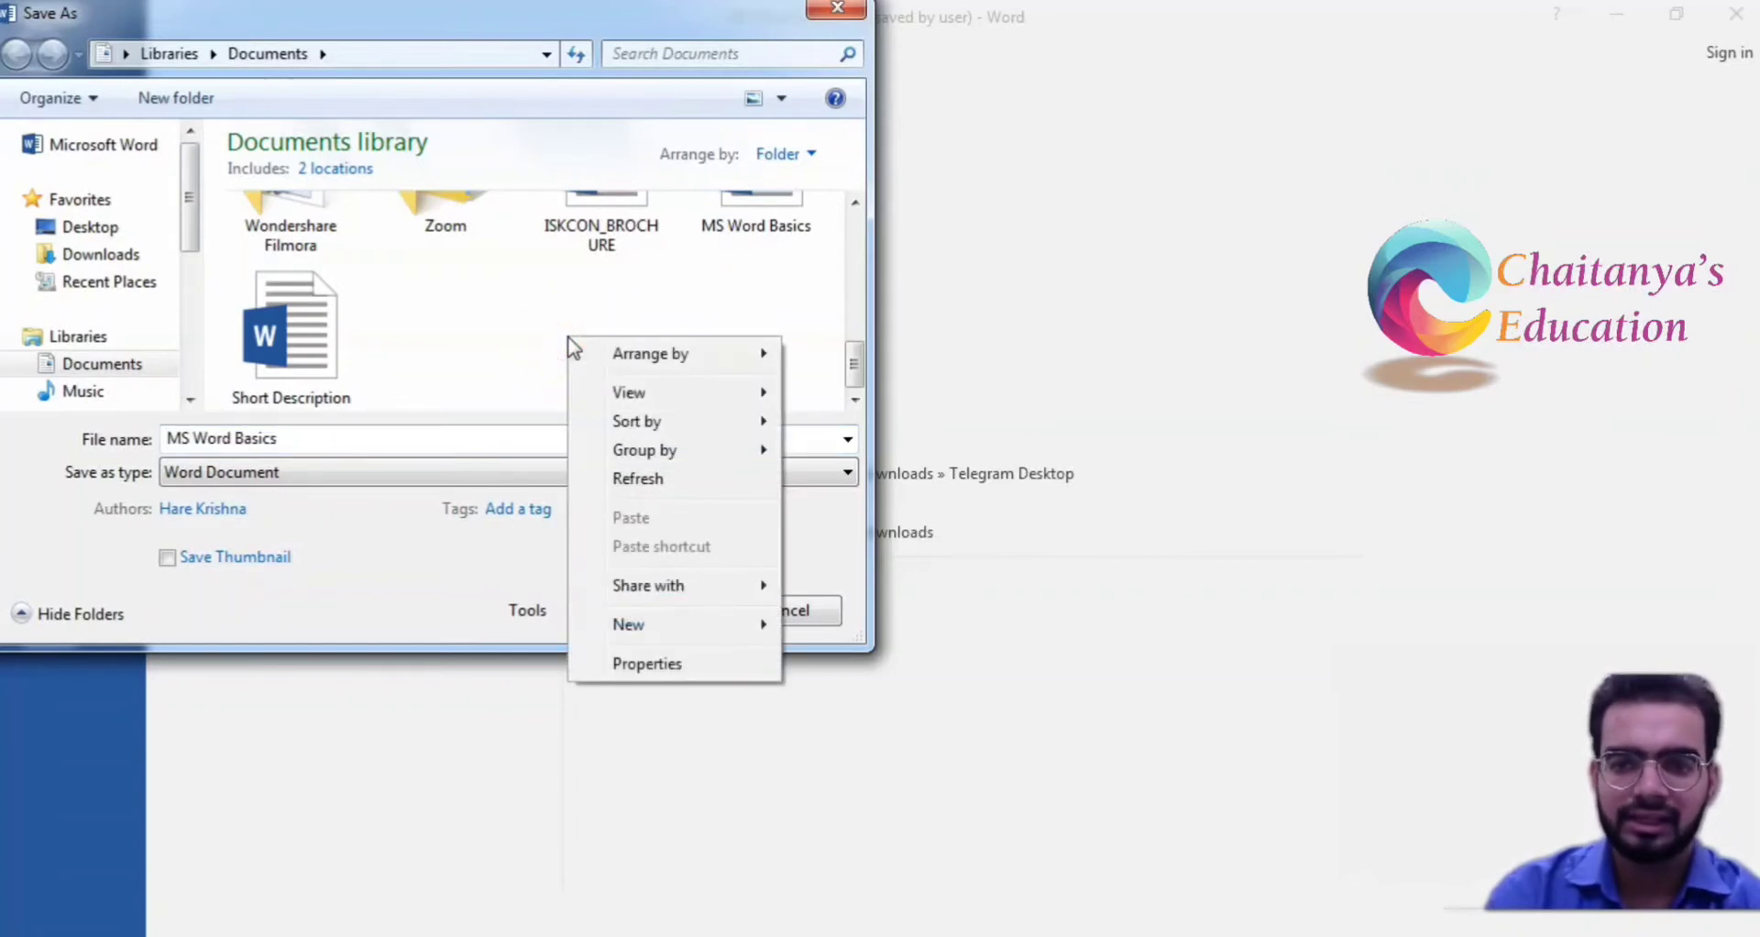
left_click(730, 627)
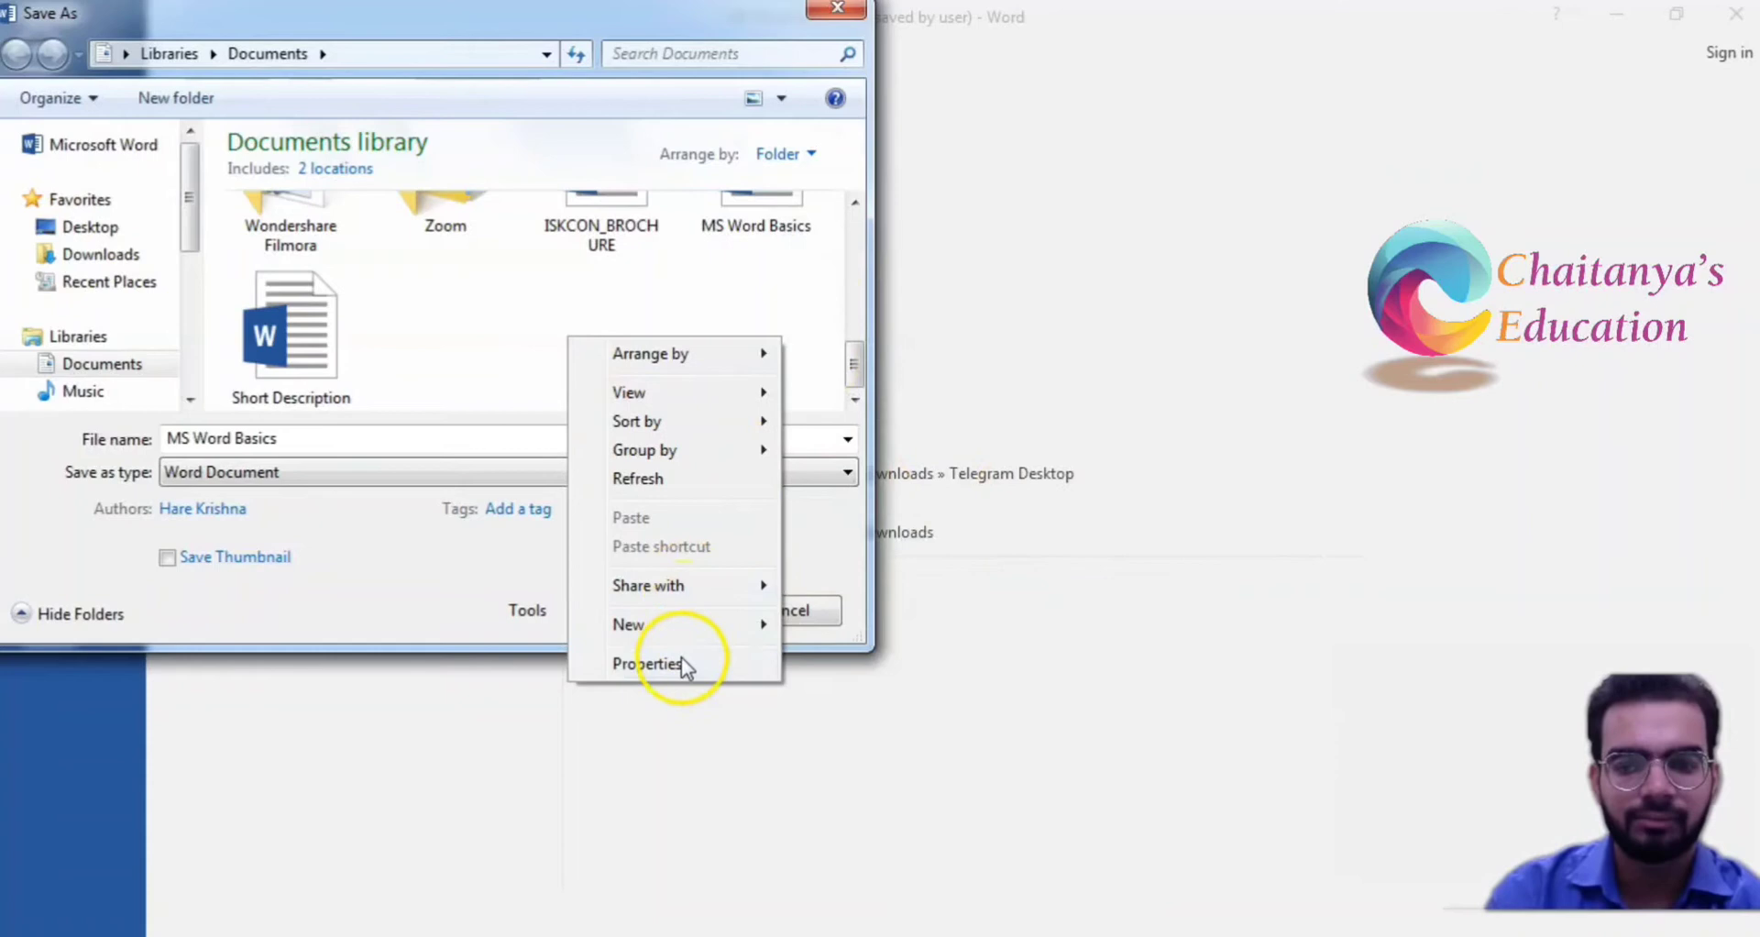
left_click(834, 214)
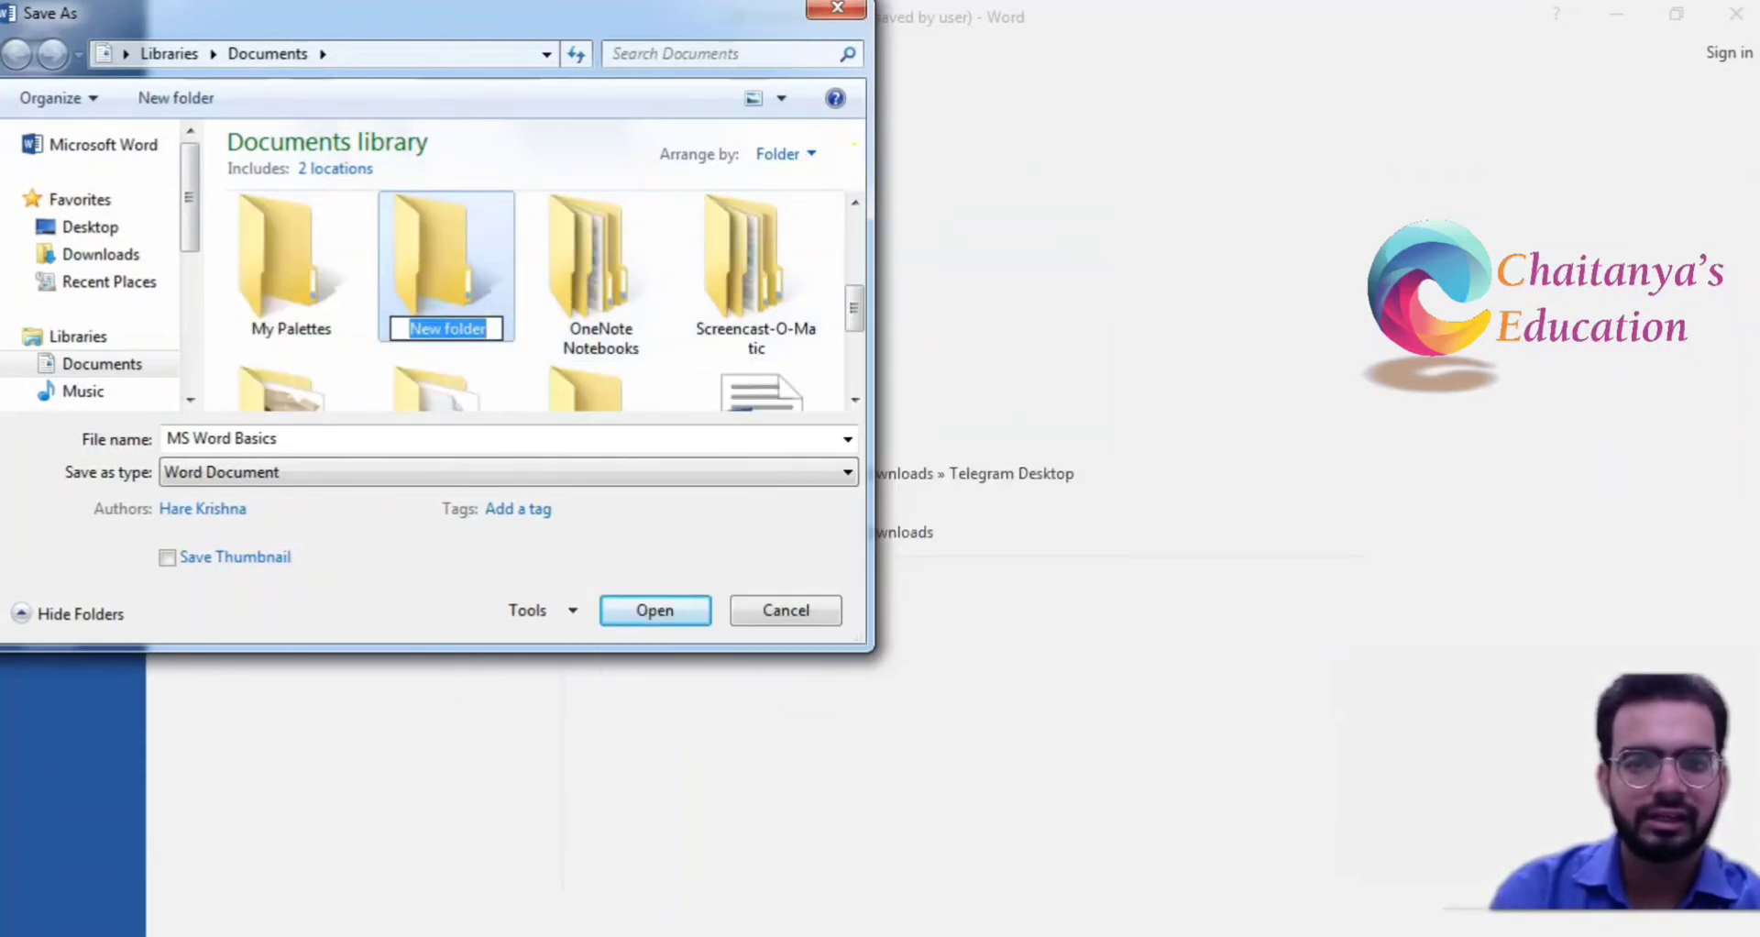
left_click(850, 20)
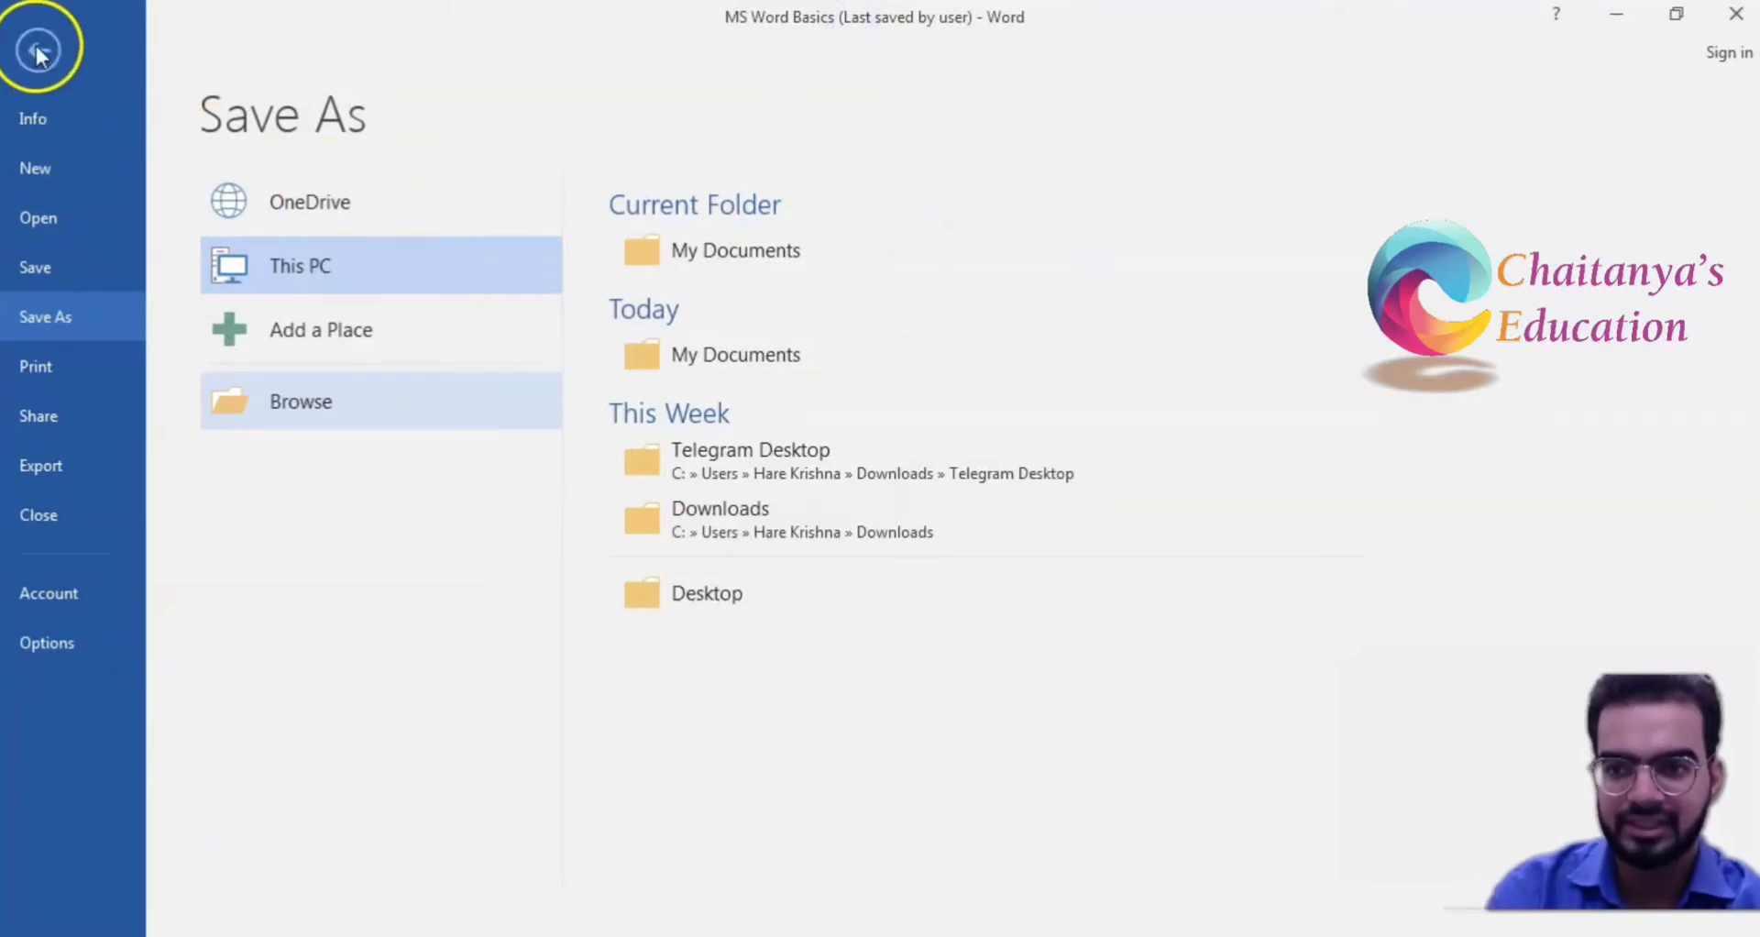
Leave Backstage, switch to blank Document6 from the taskbar, and close that window
left_click(36, 44)
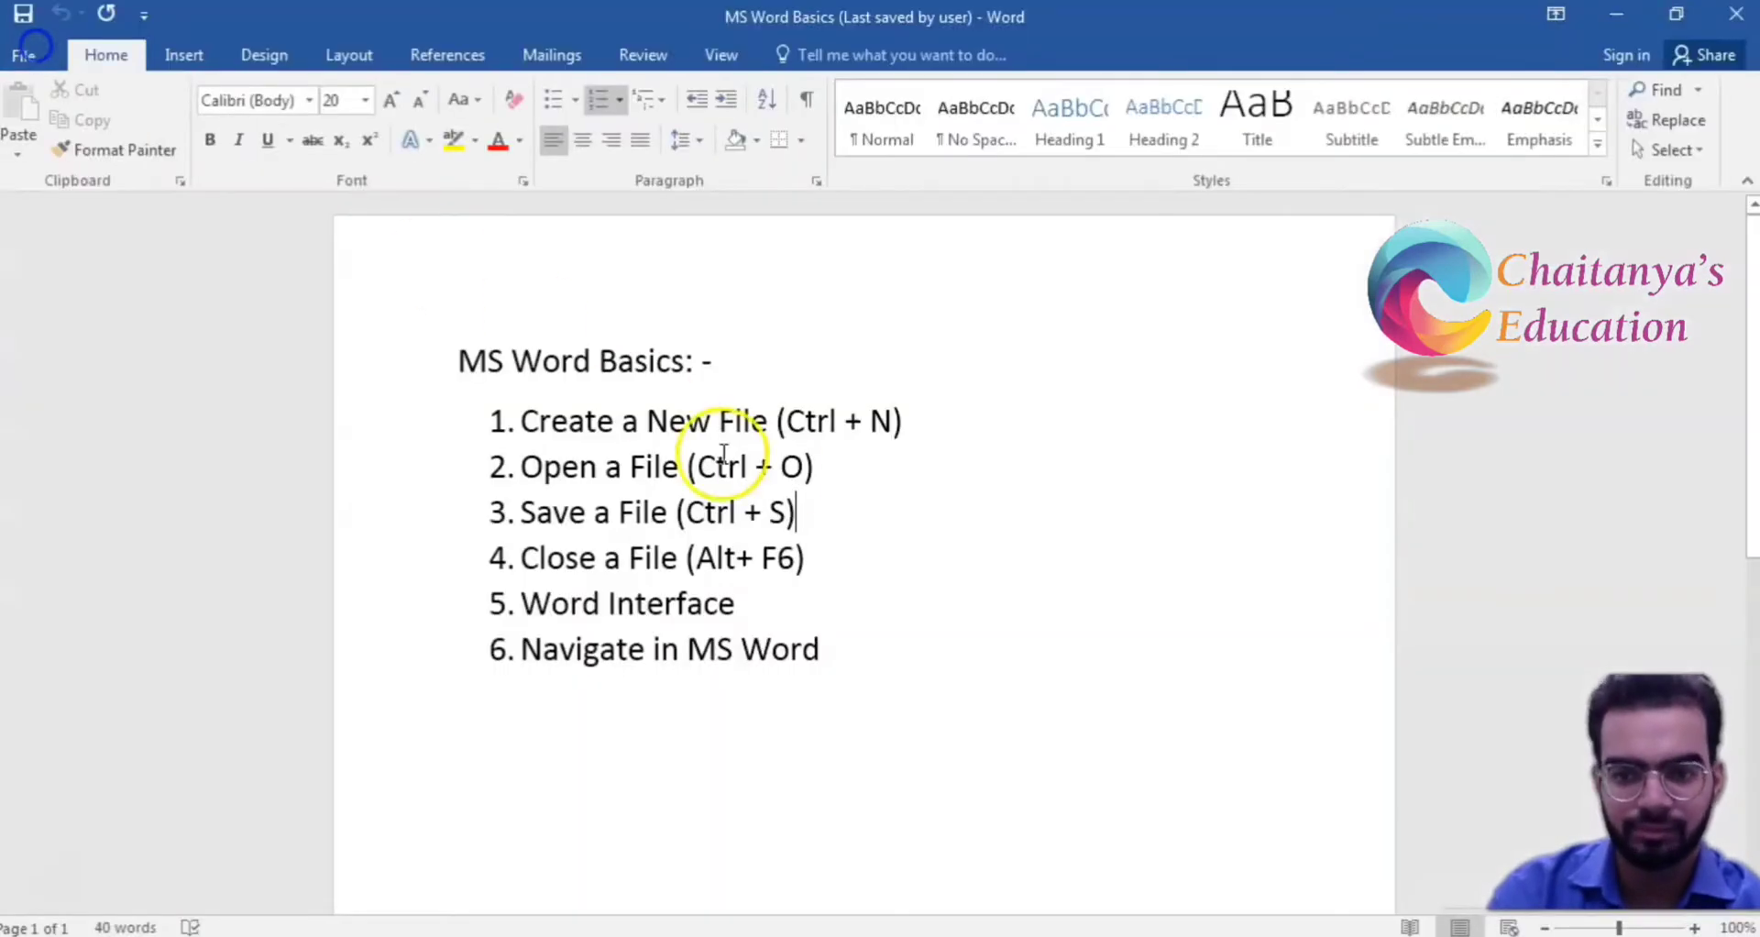
left_click(801, 561)
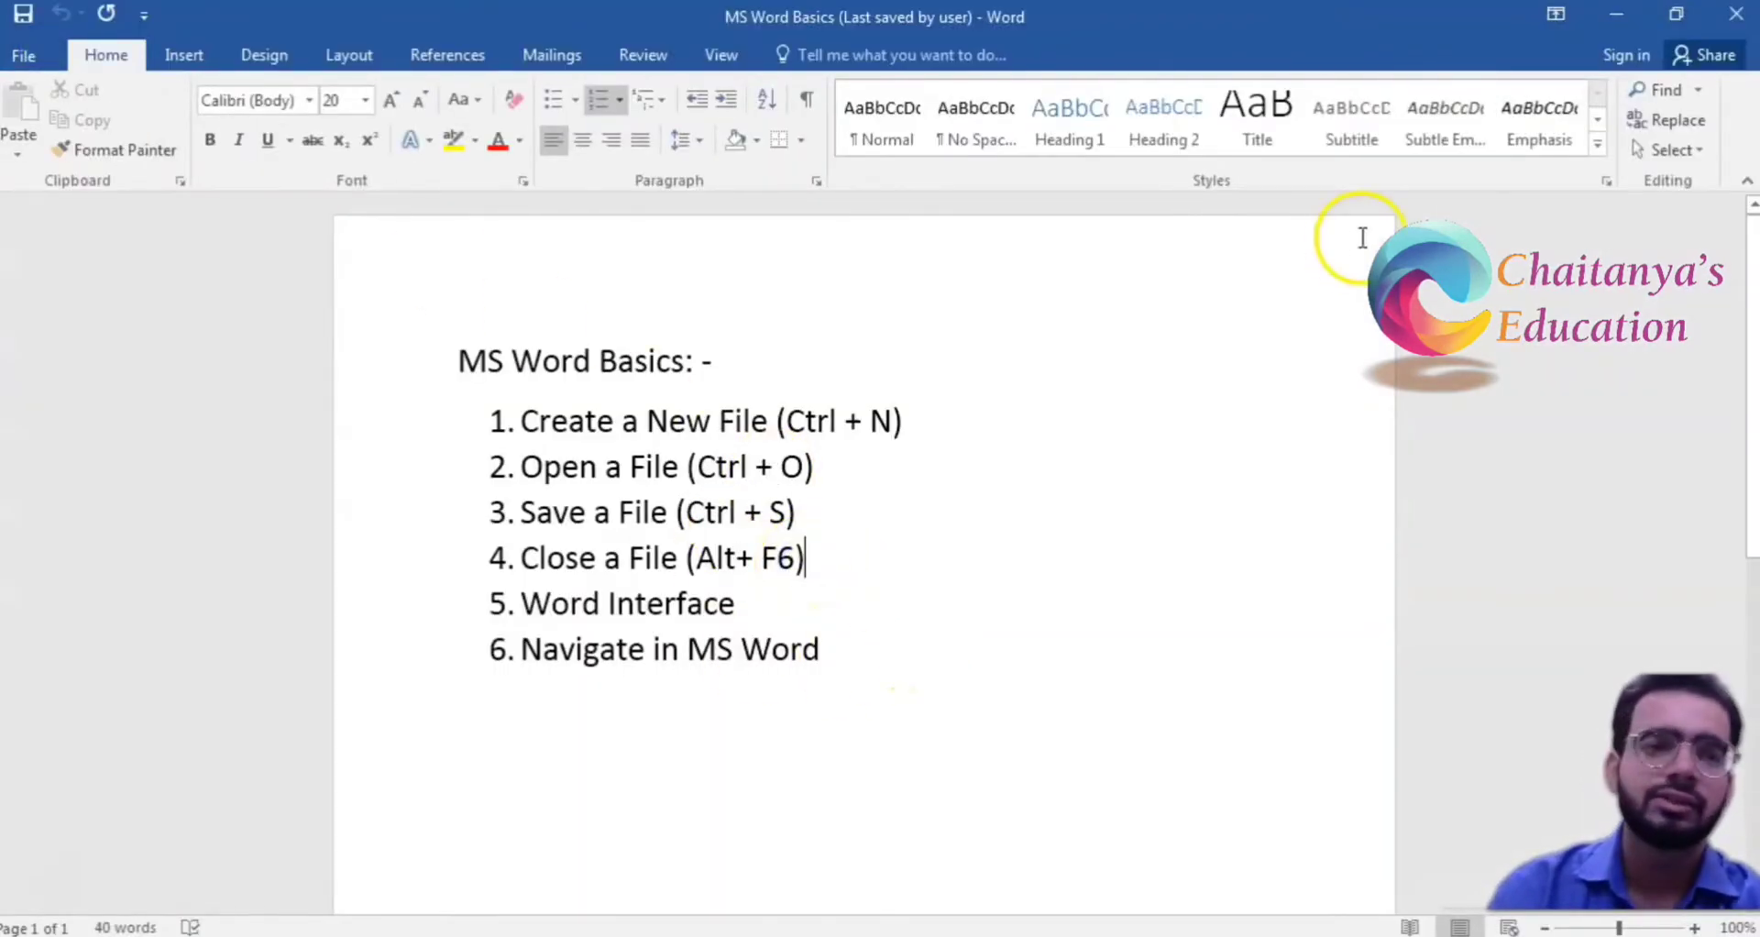
left_click(1320, 250)
left_click(613, 915)
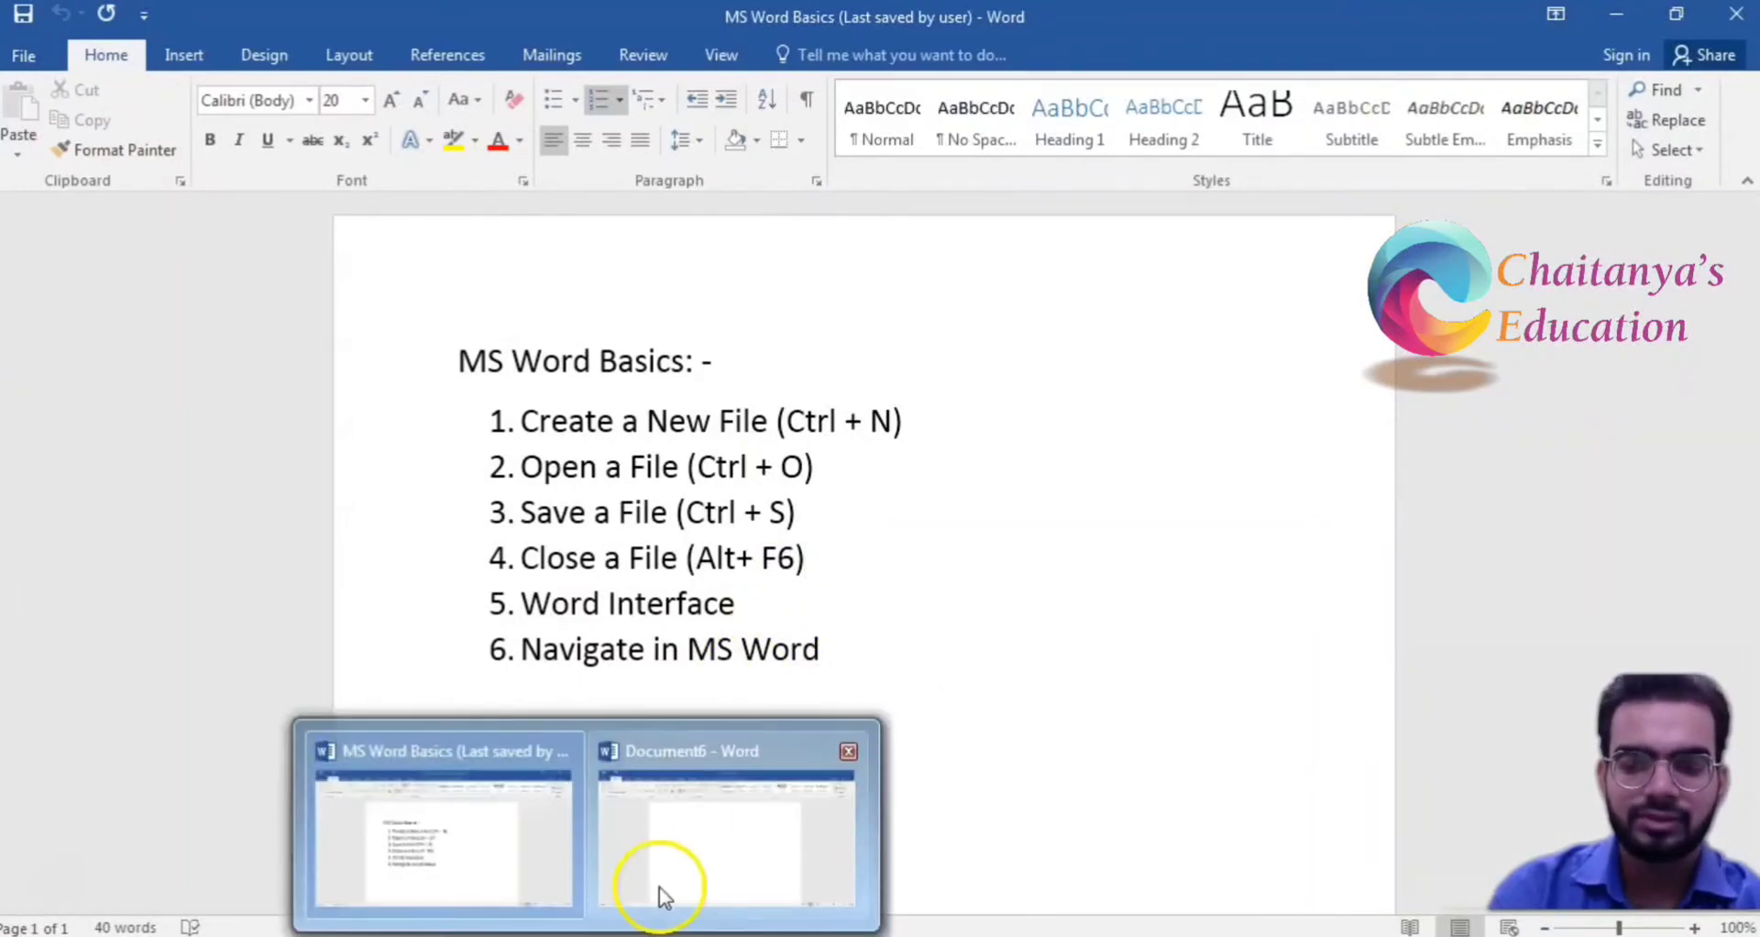
left_click(663, 873)
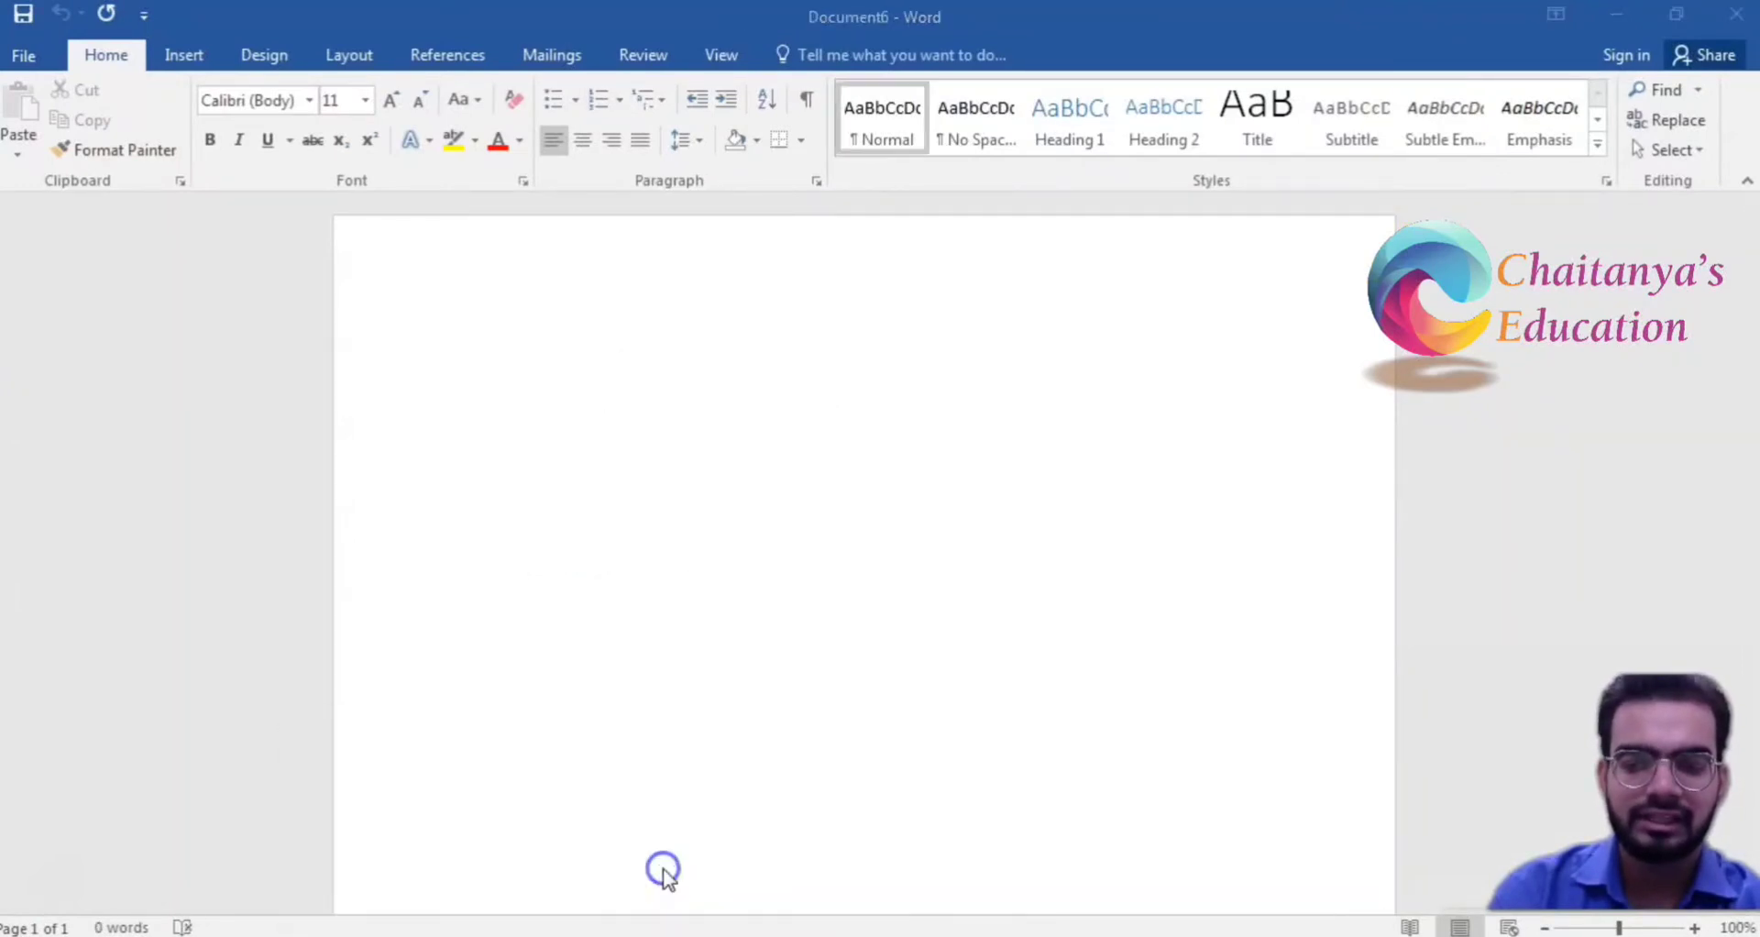
left_click(1737, 19)
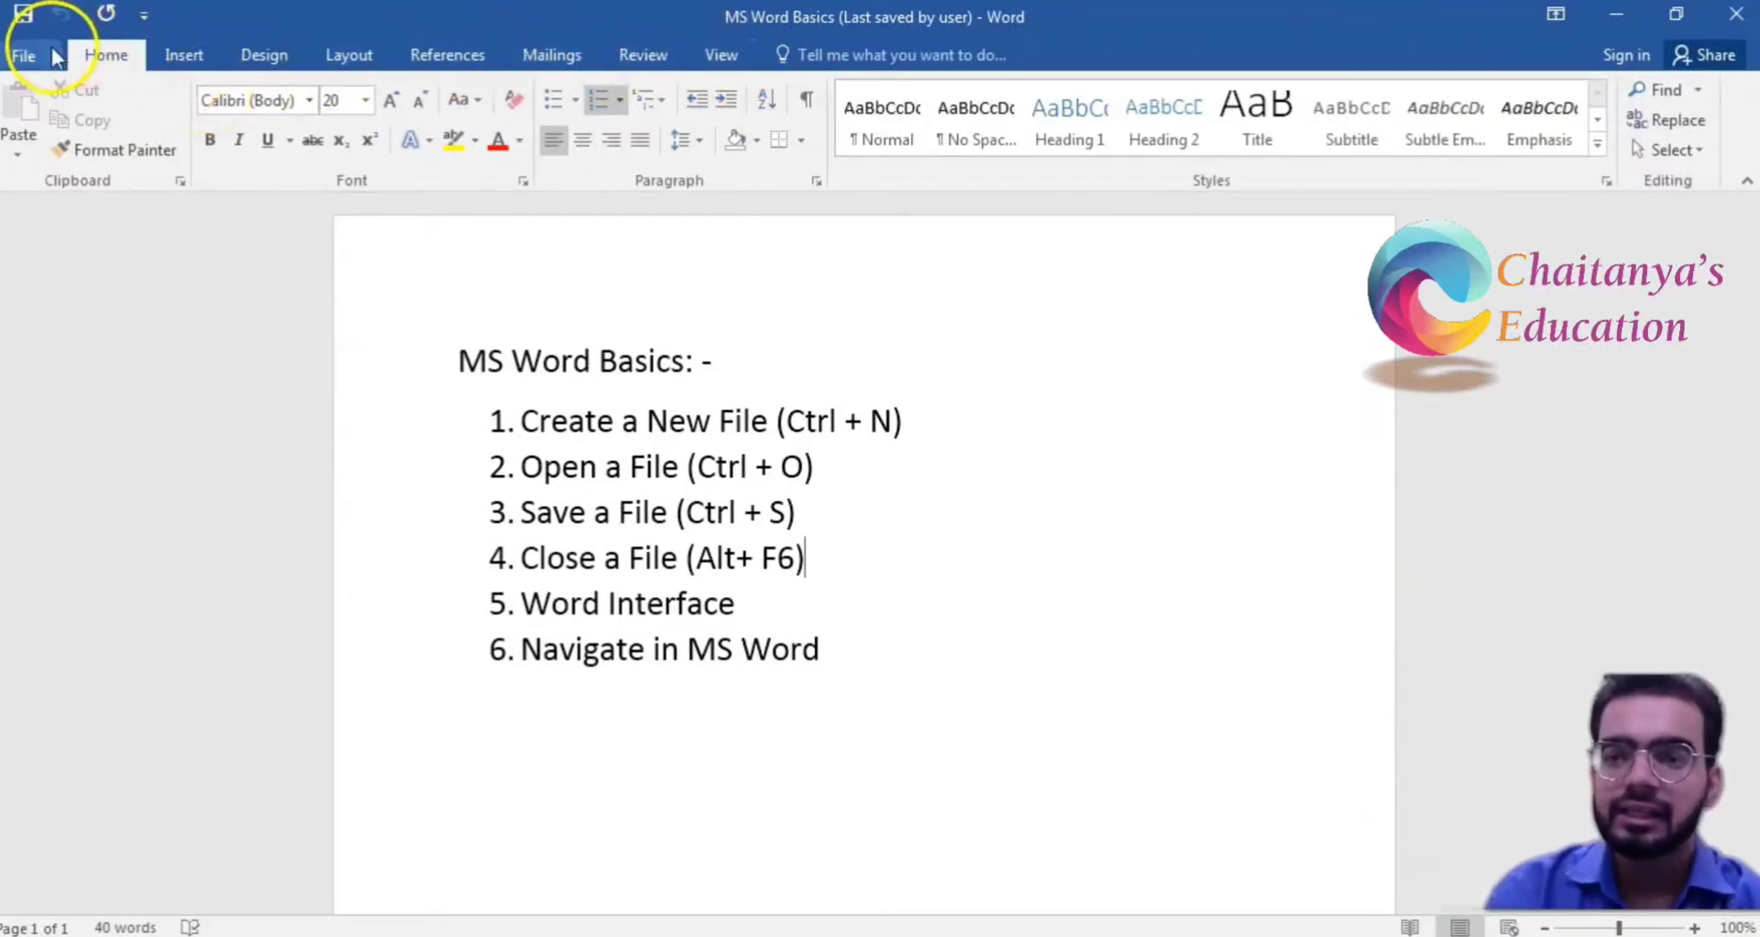
left_click(181, 57)
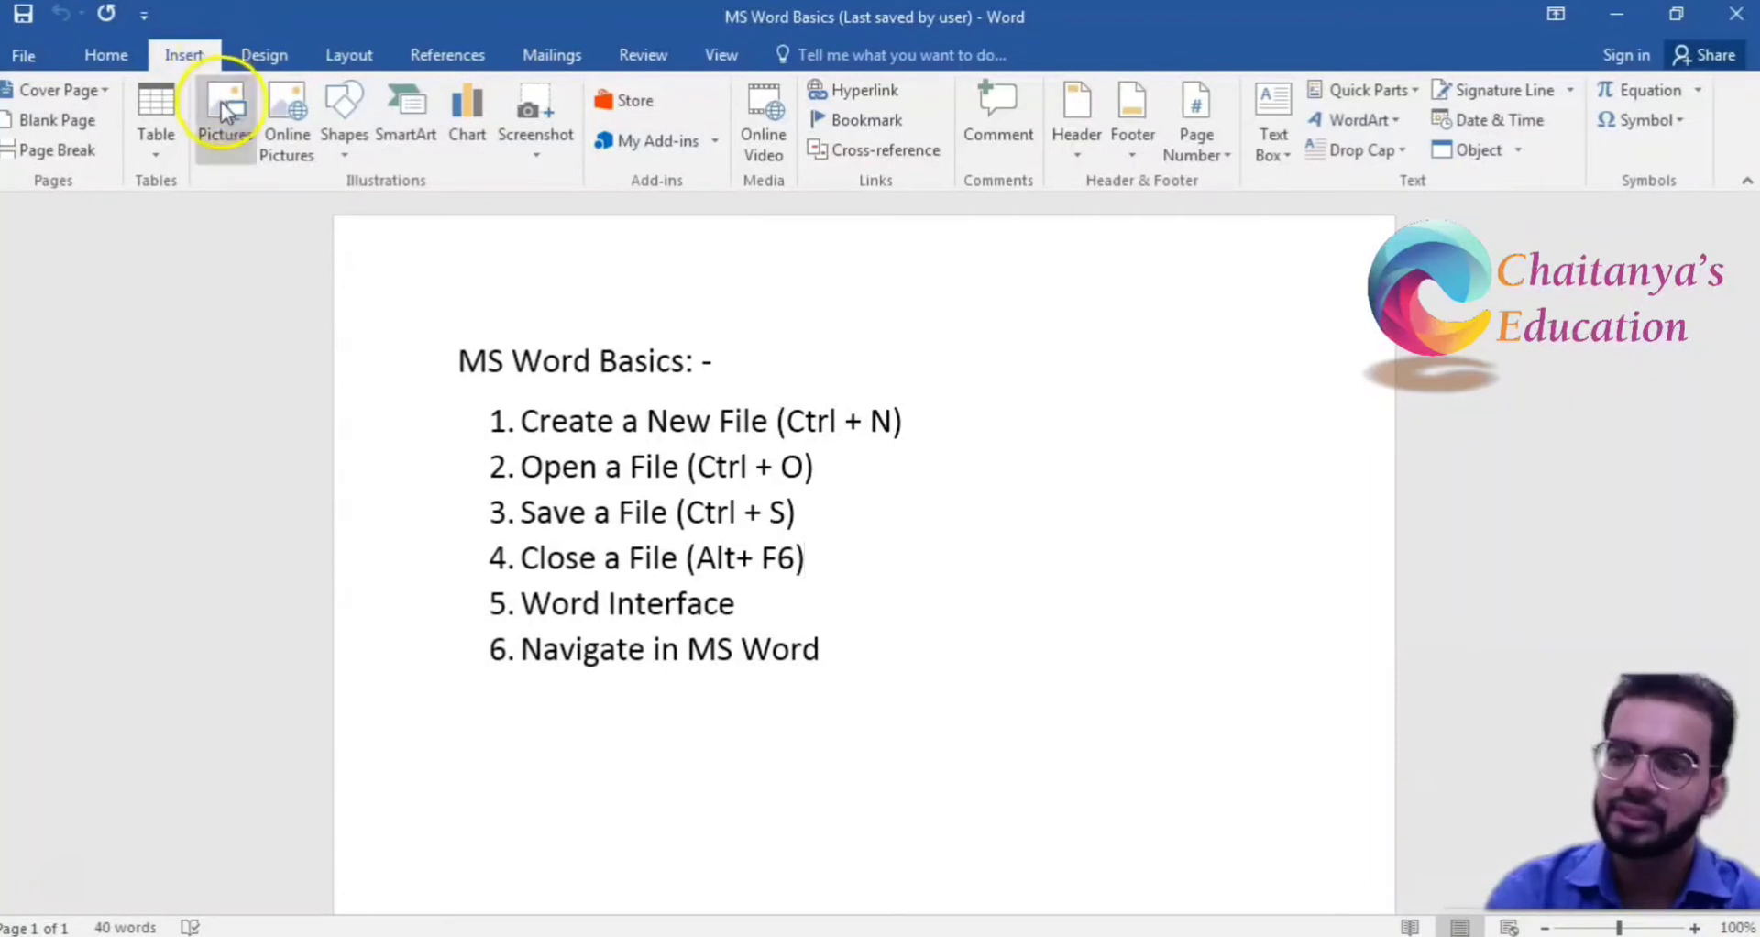
left_click(96, 53)
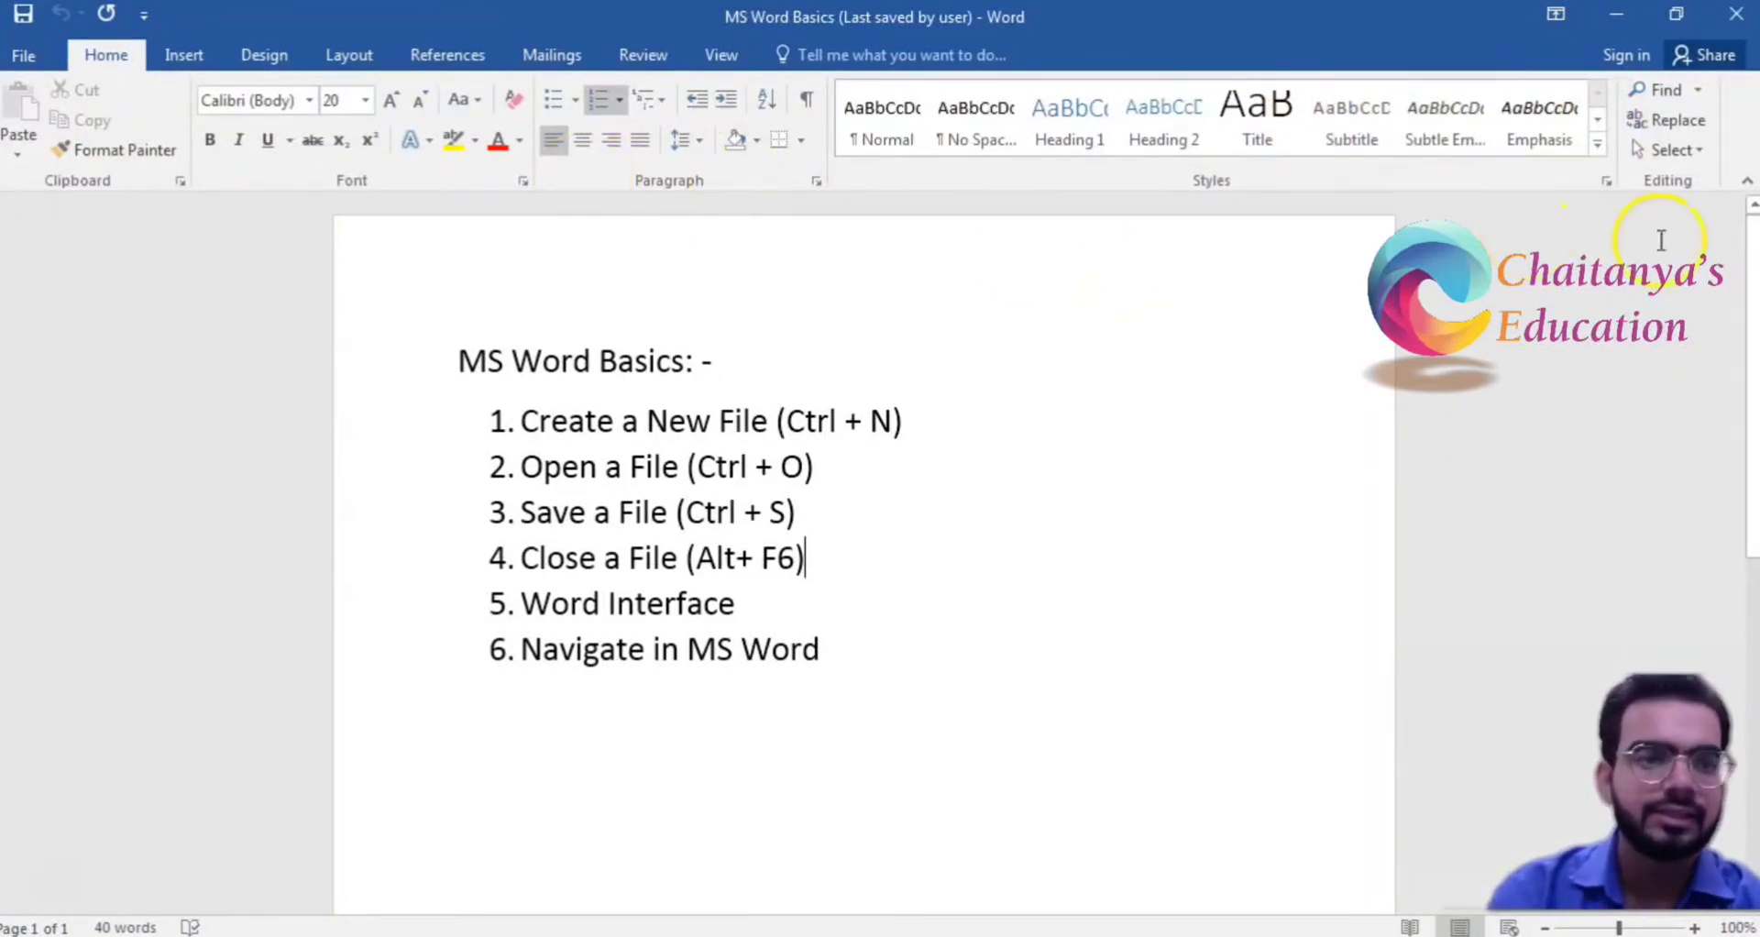
left_click(1747, 185)
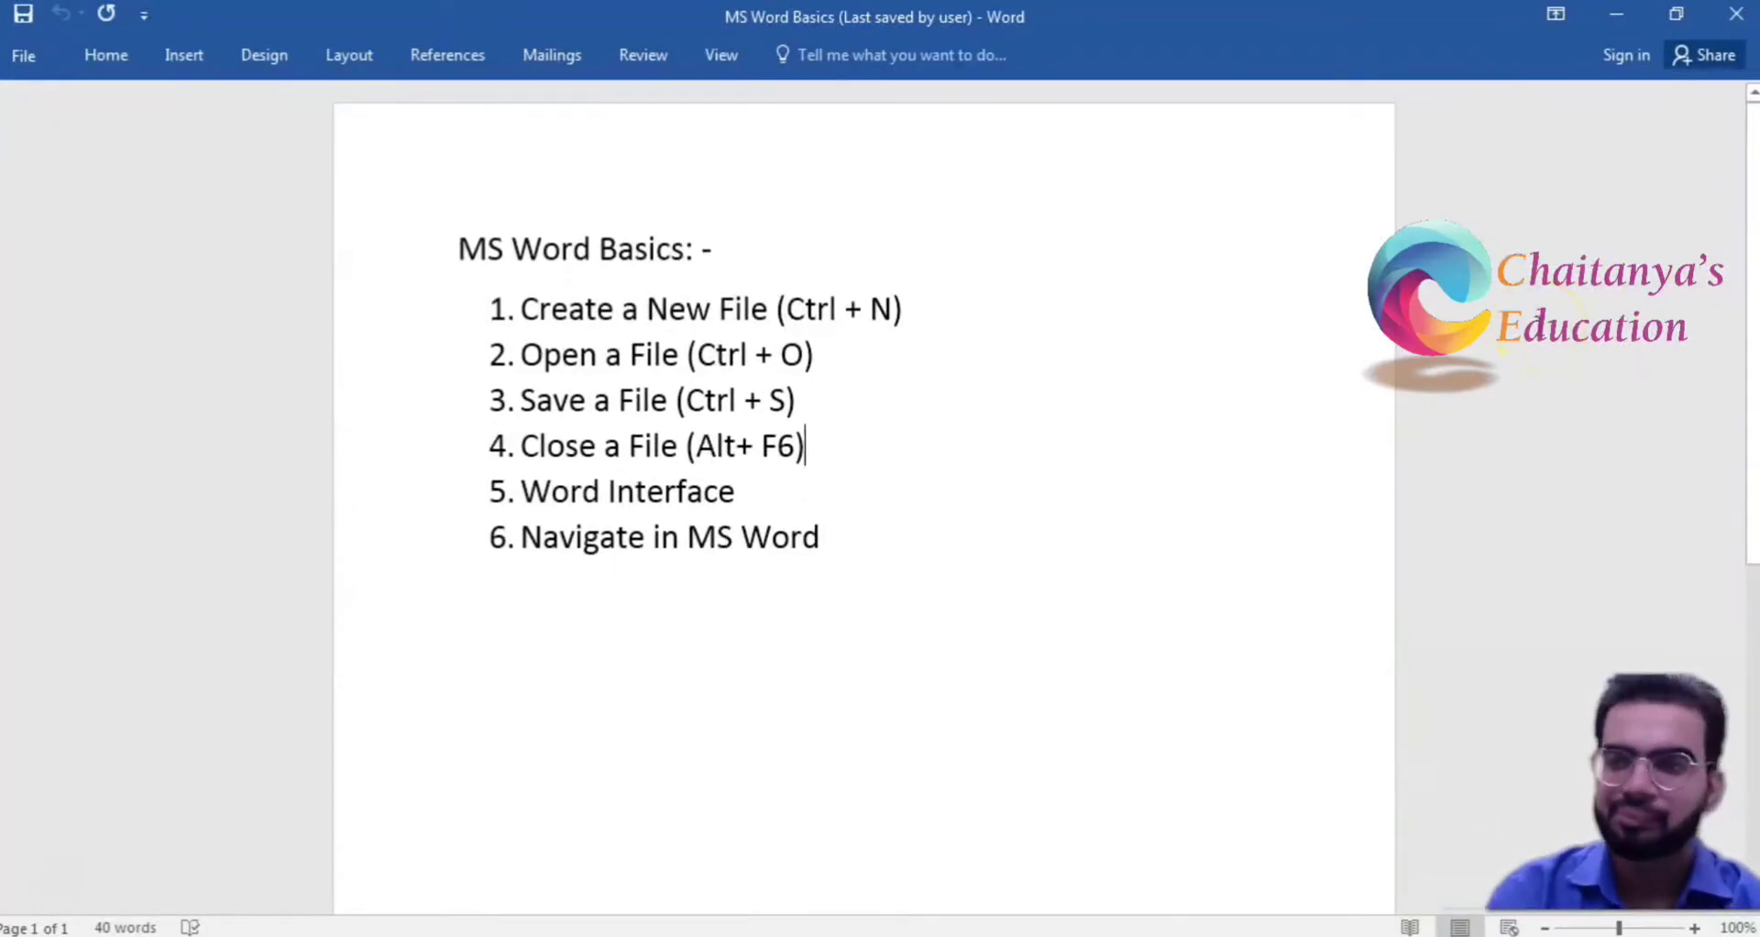
double_click(110, 55)
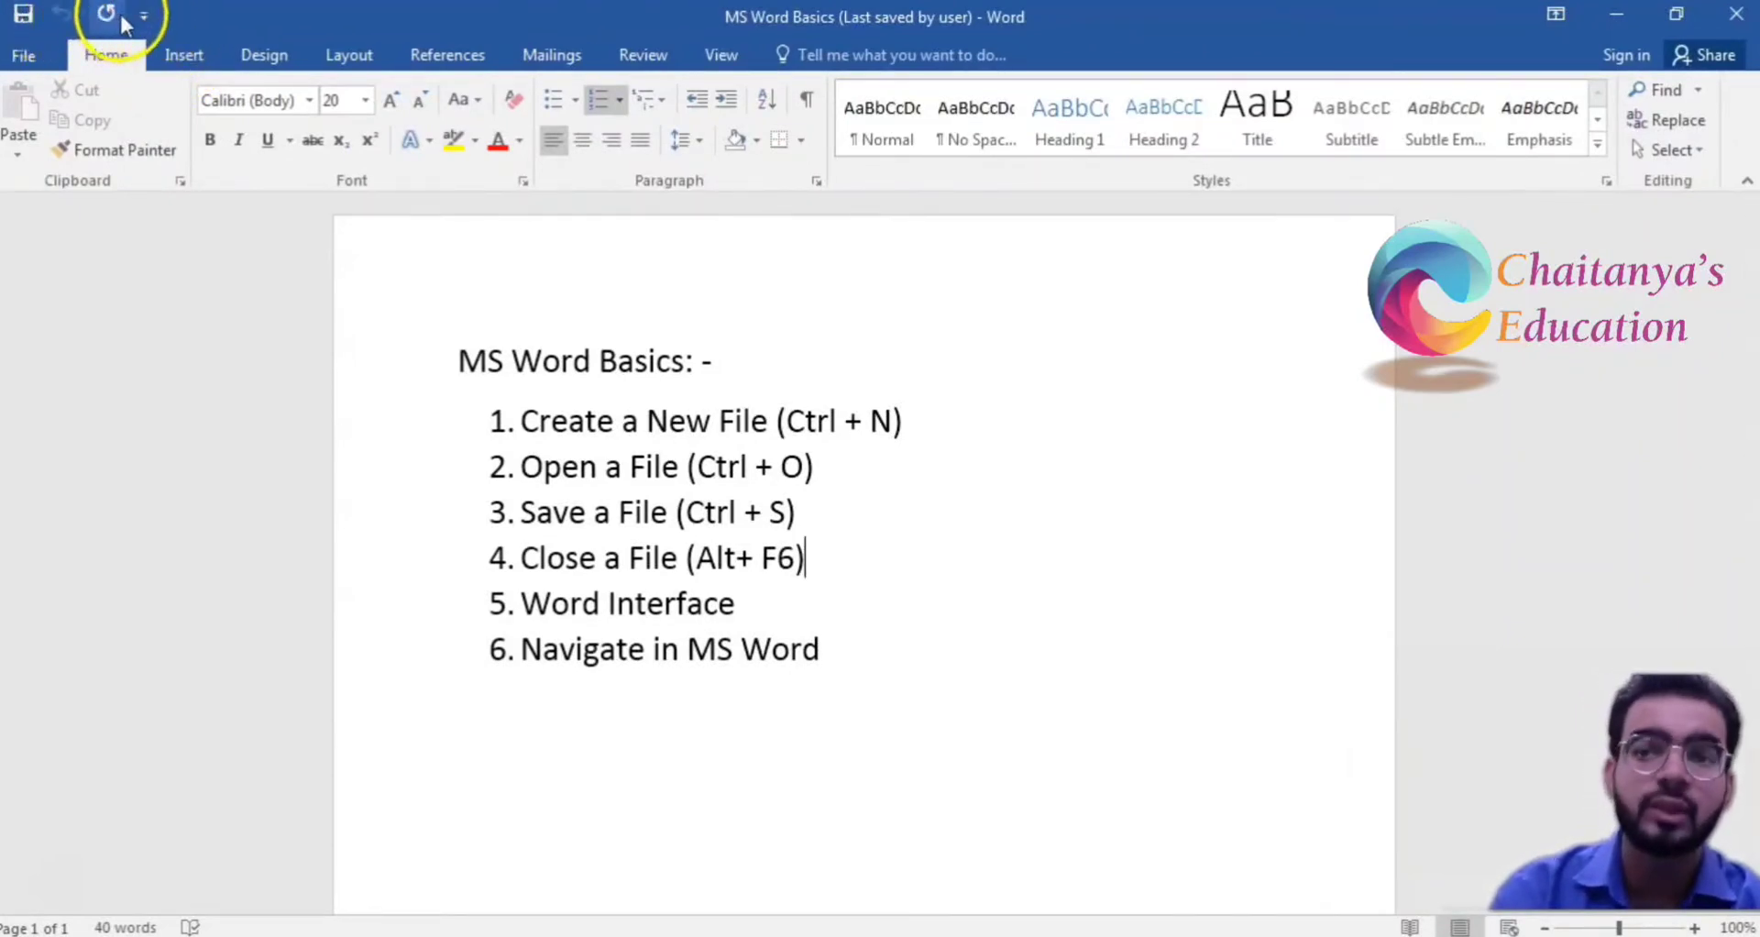
left_click(867, 670)
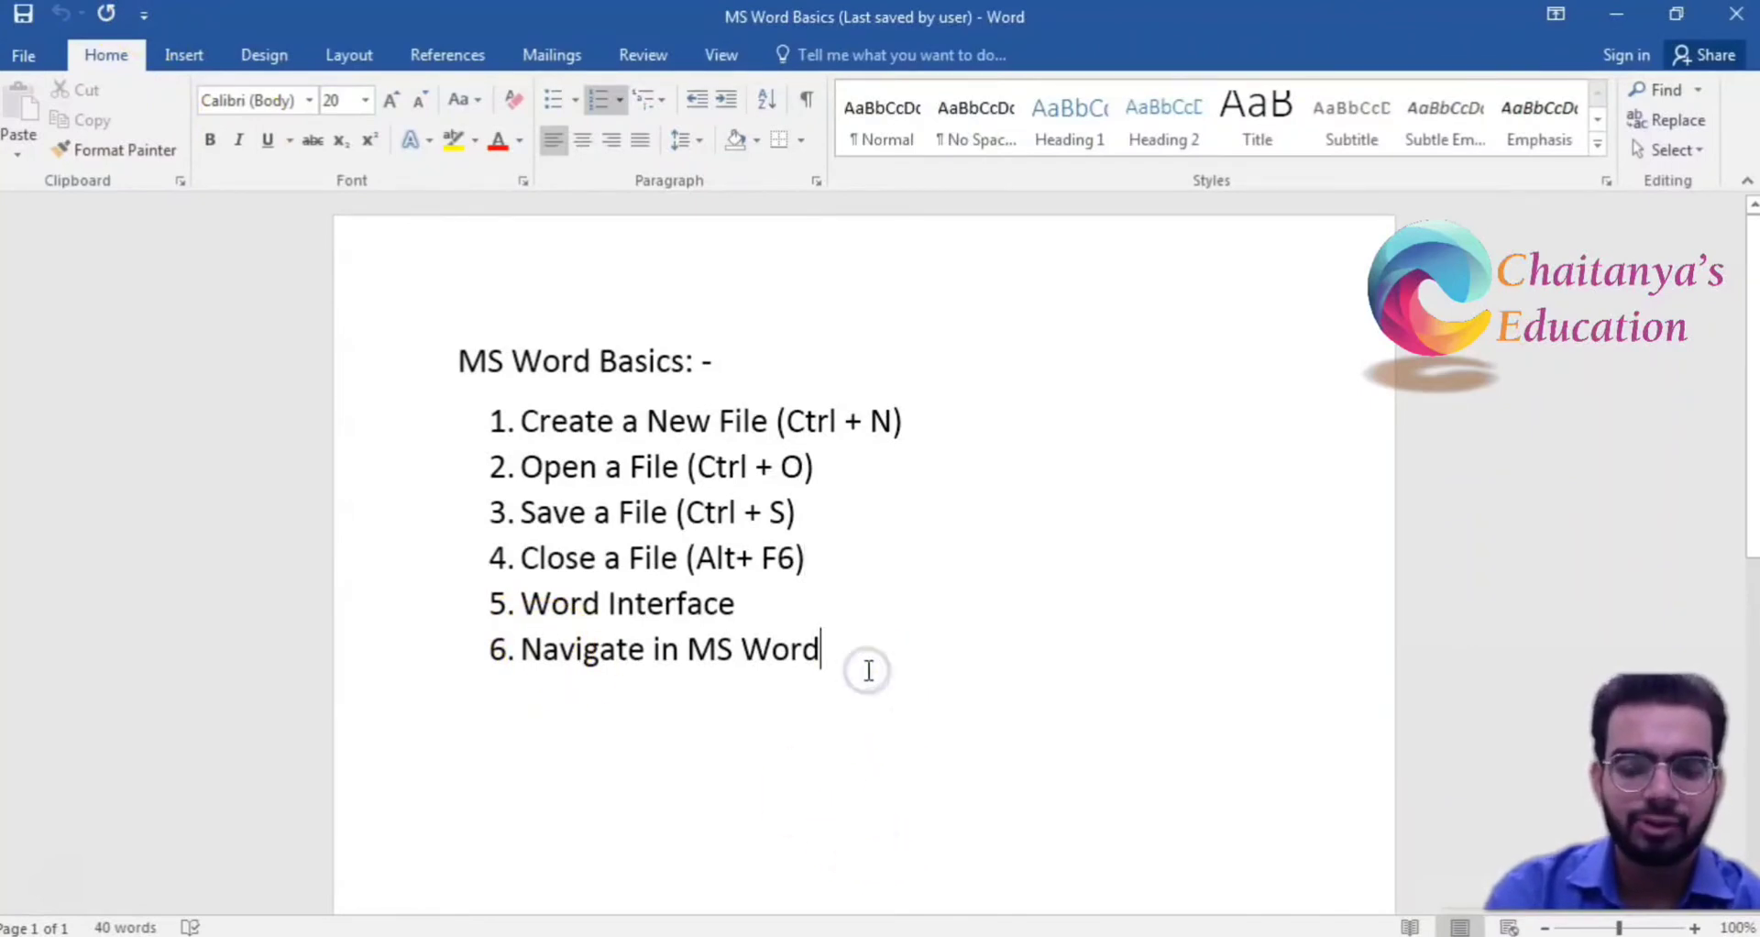
key("Return")
key("BackSpace")
type("fgeskjgfbslkgfjk")
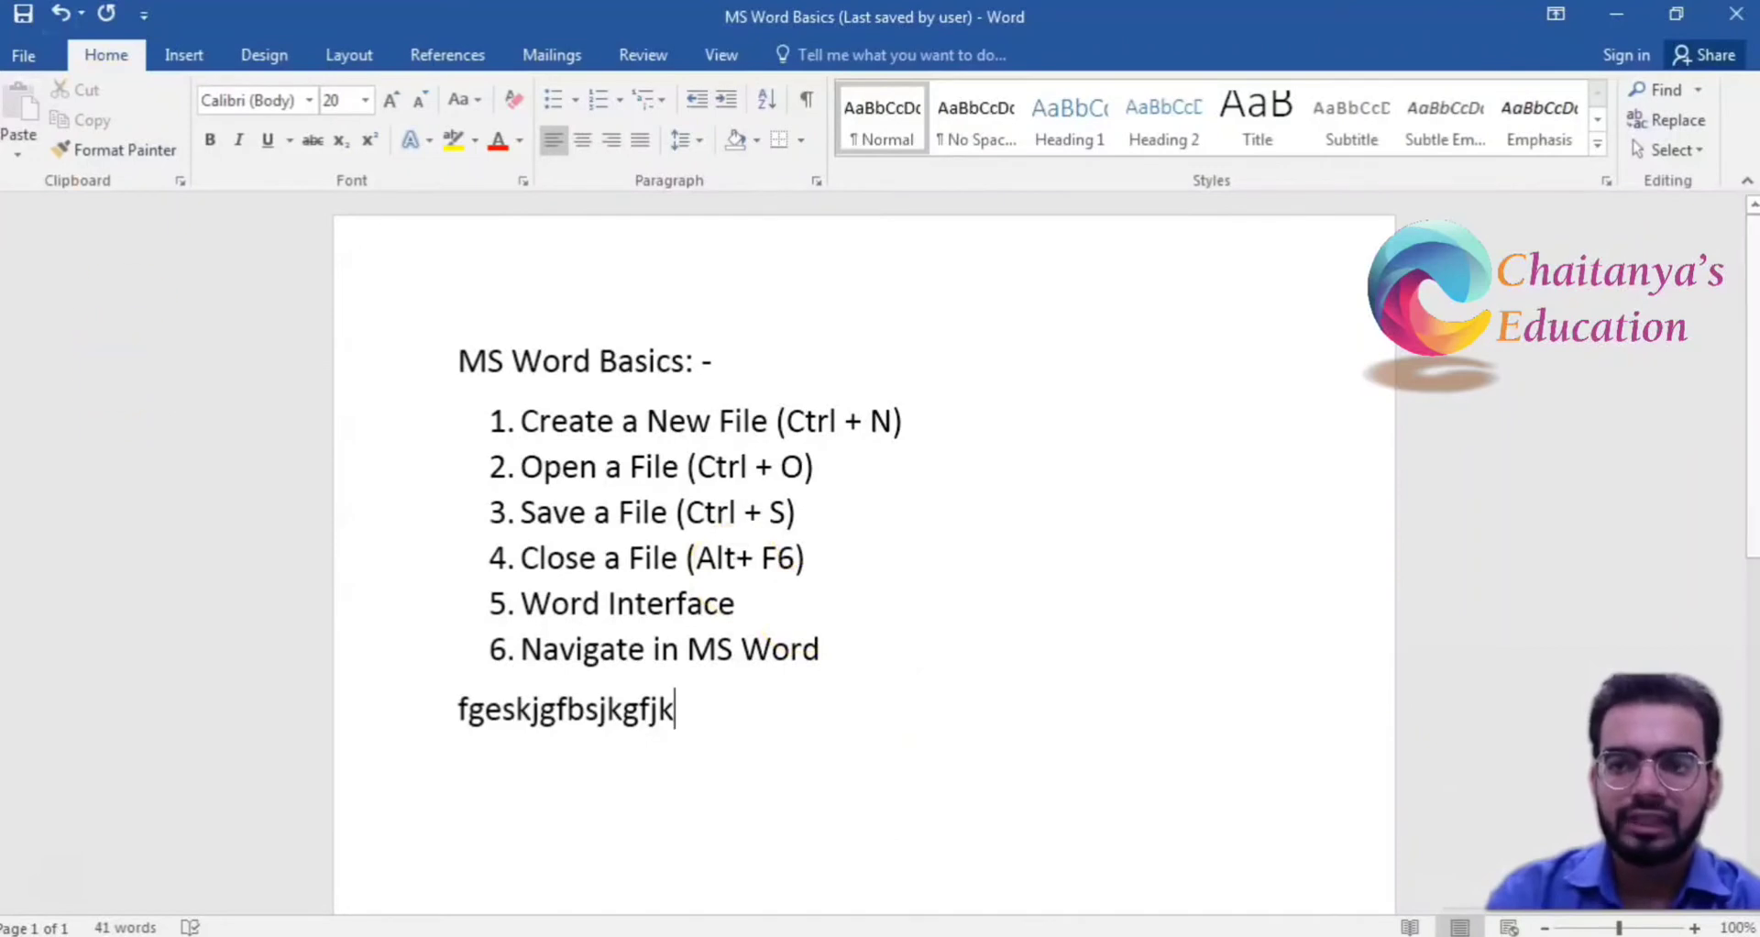
left_click(52, 18)
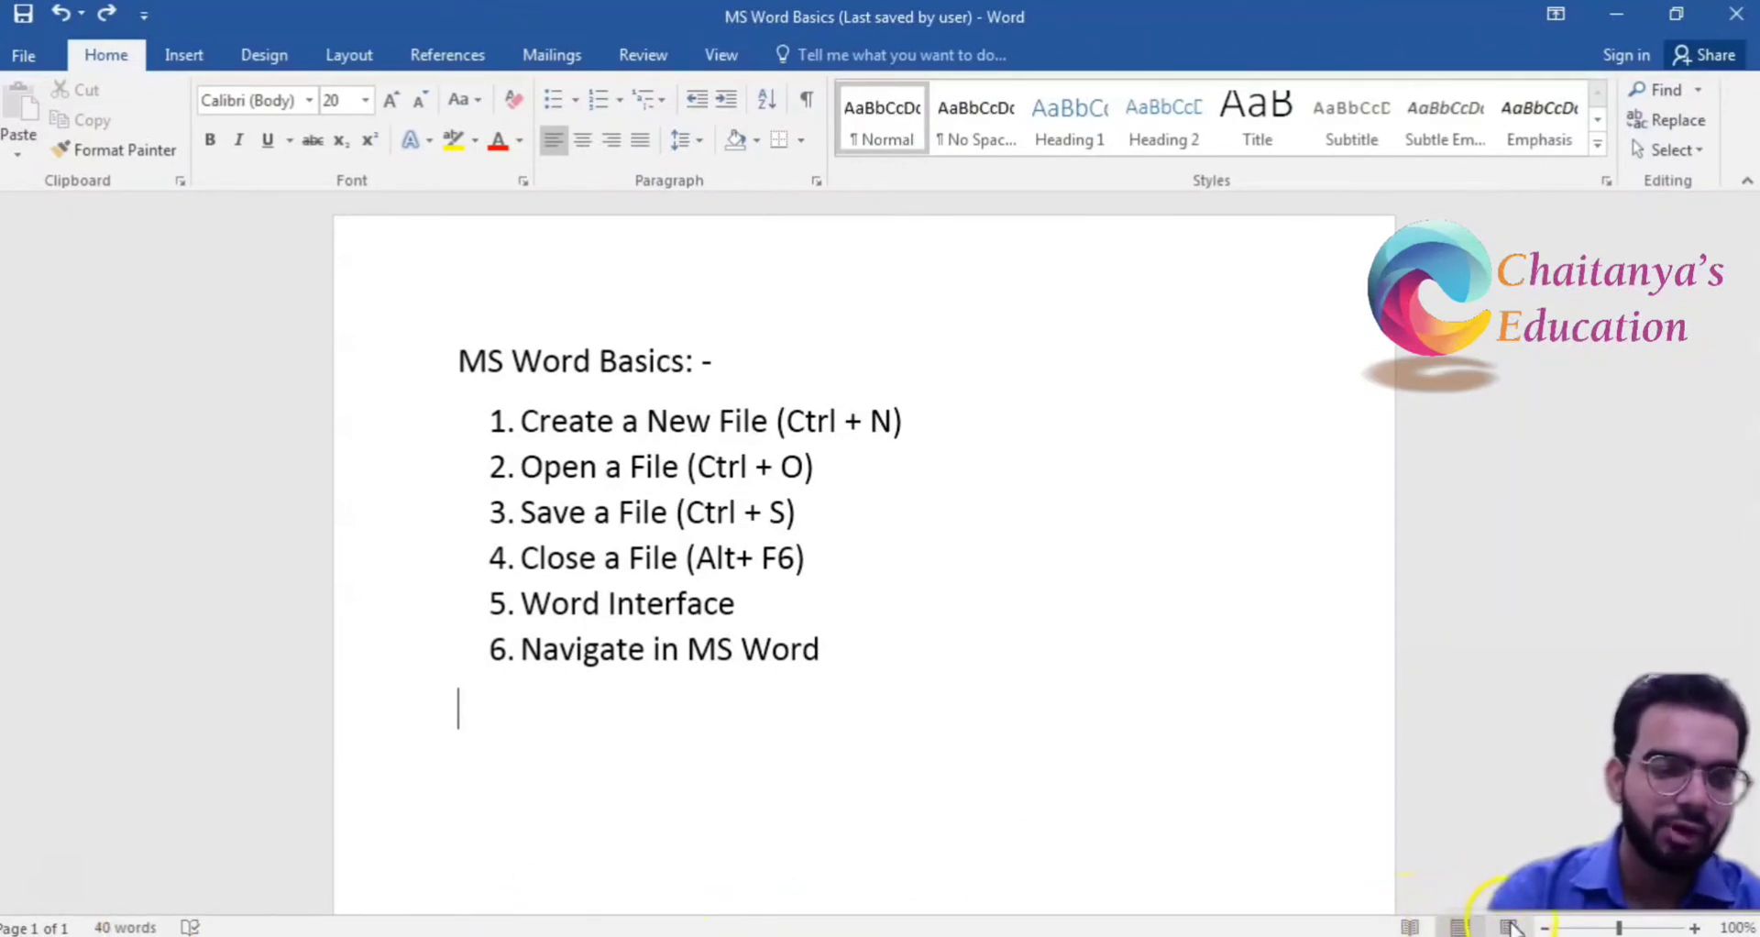
View the list in Read Mode, then go back to Print Layout
left_click(1409, 926)
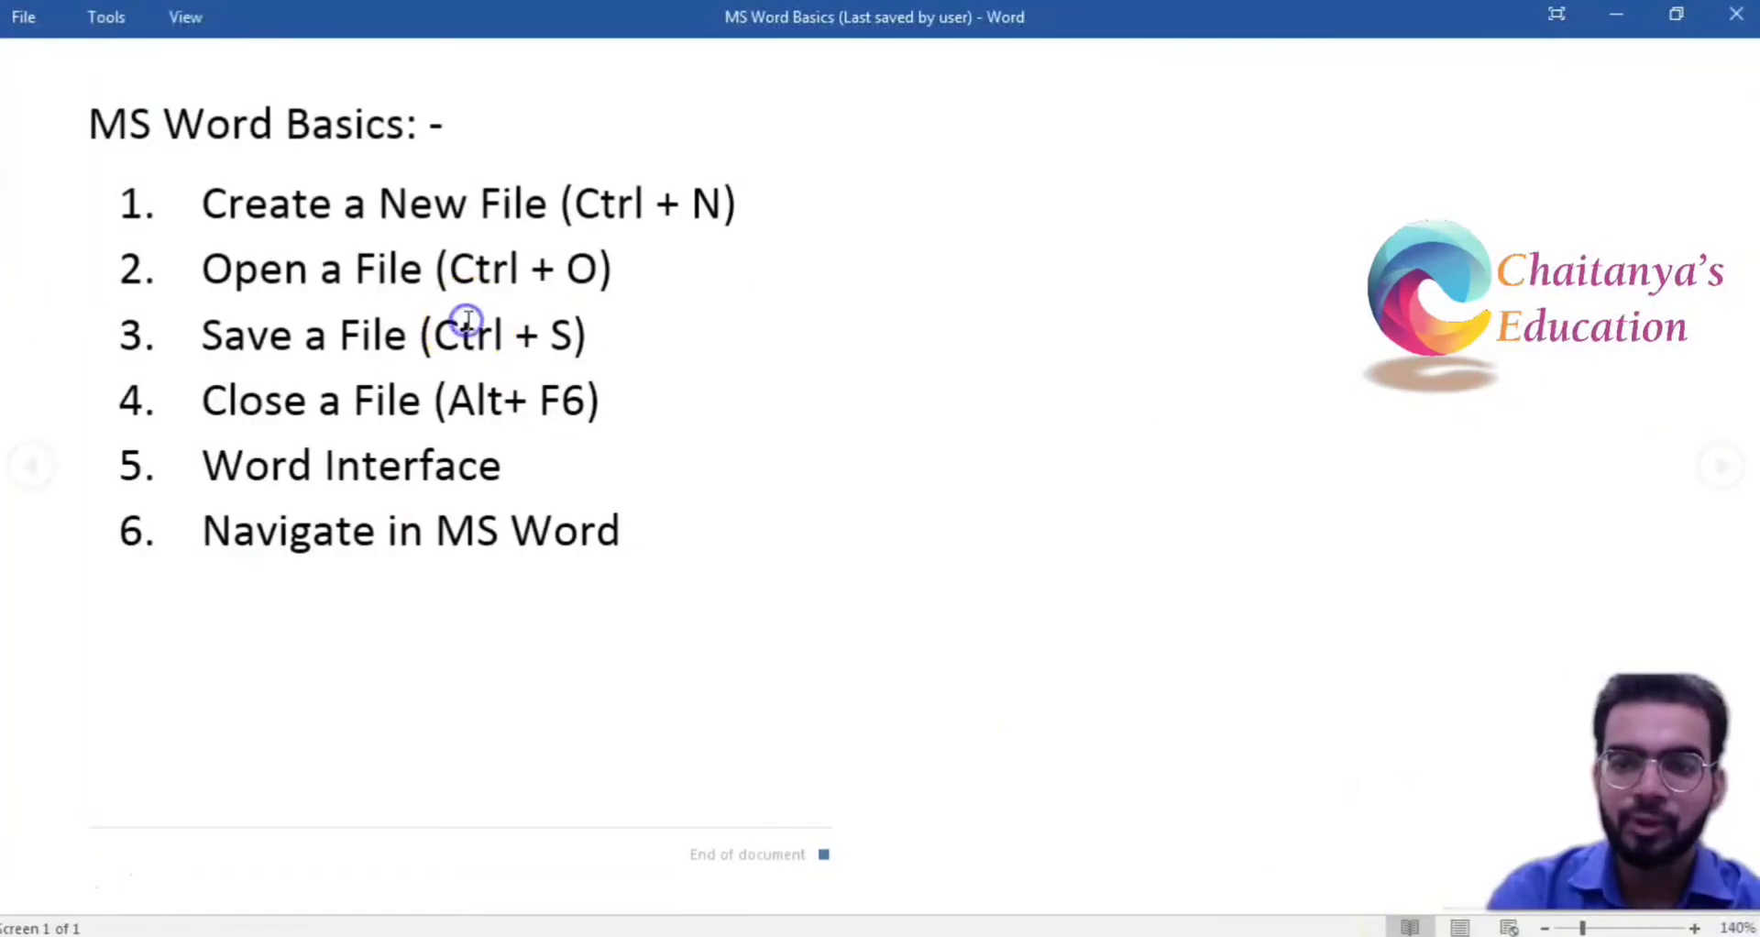
triple_click(467, 323)
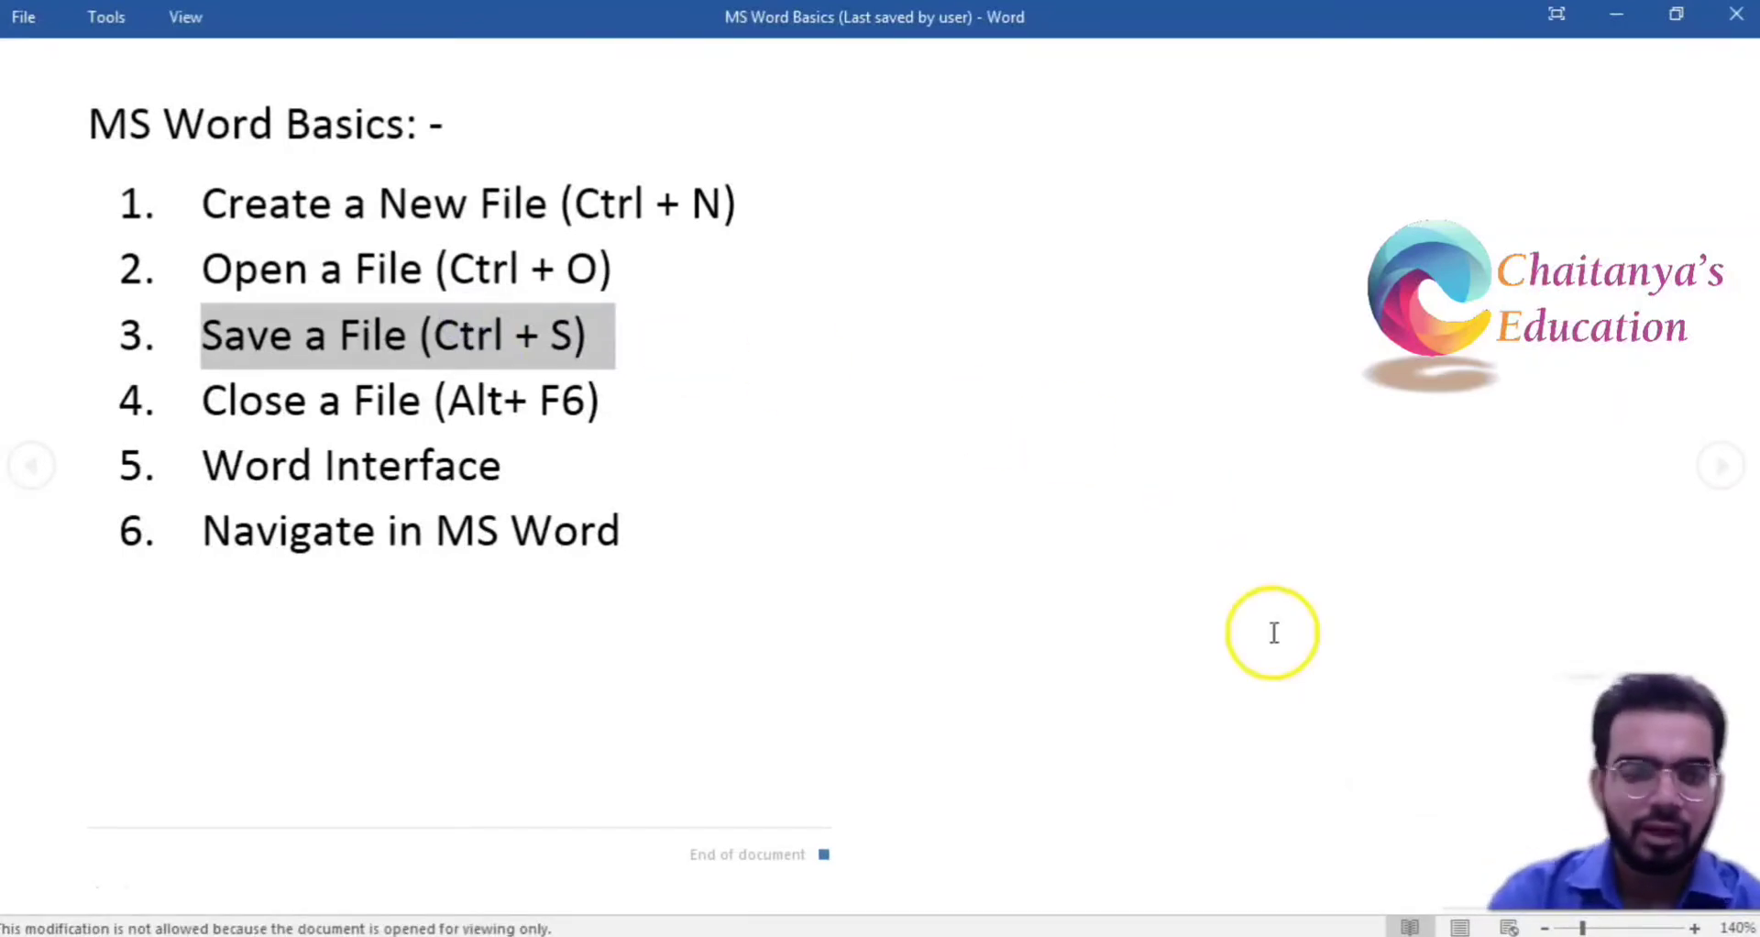
left_click(1460, 925)
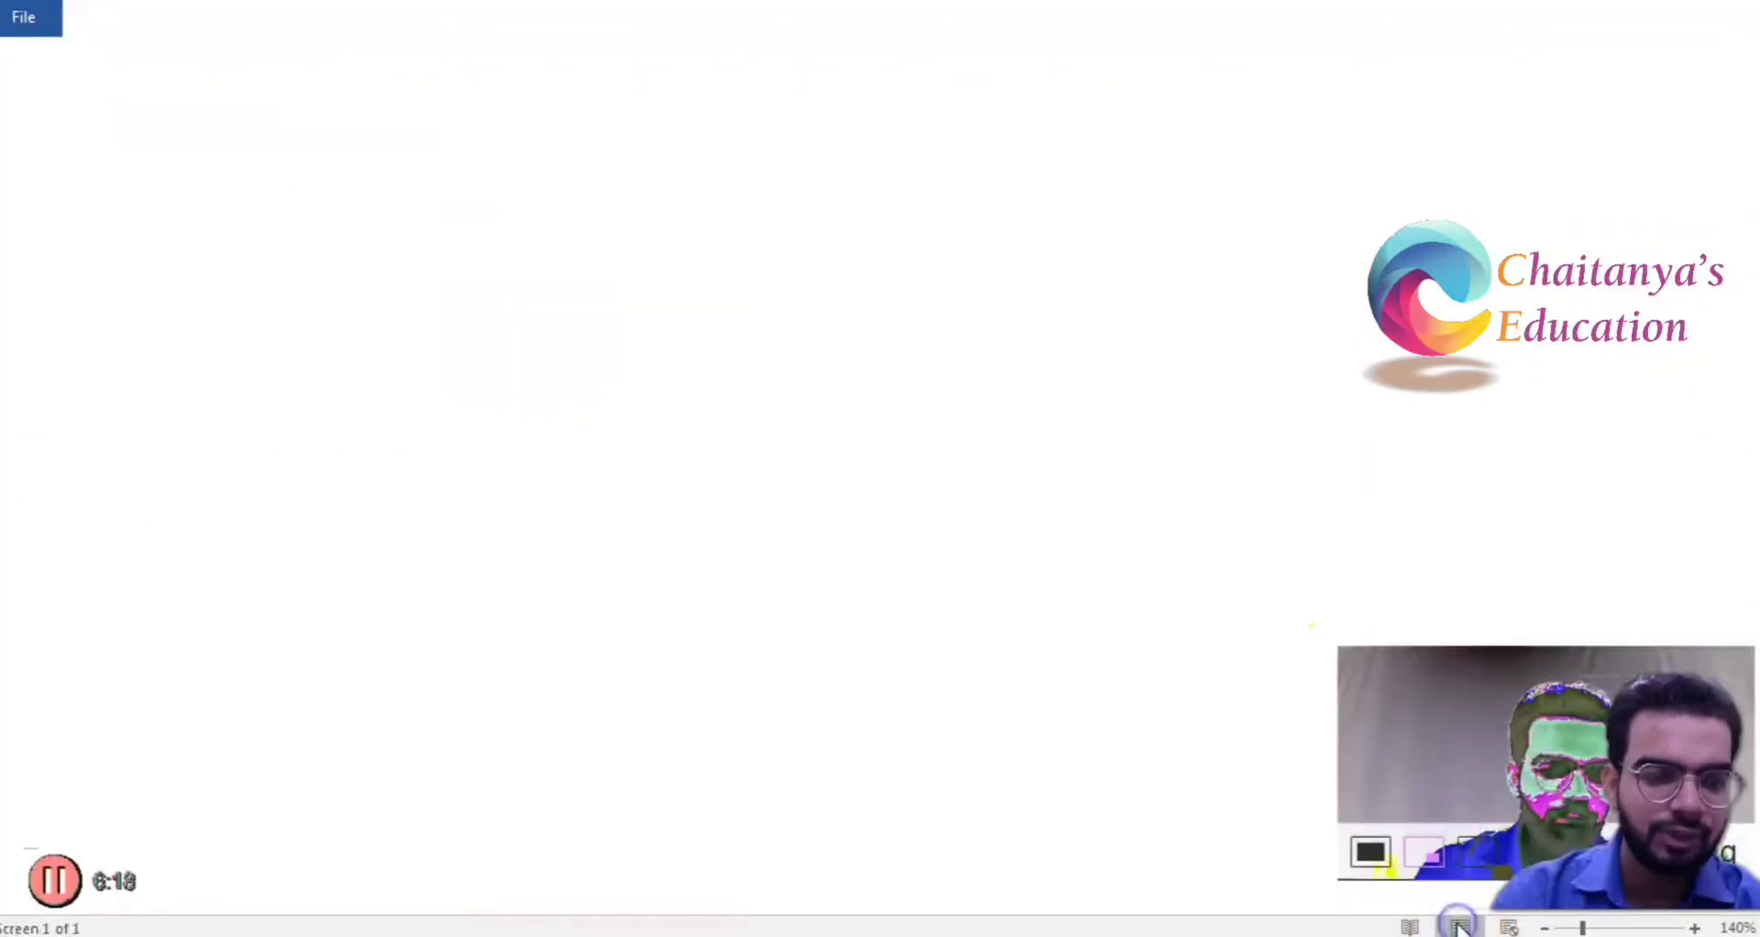
scroll(770, 488, "up", 3)
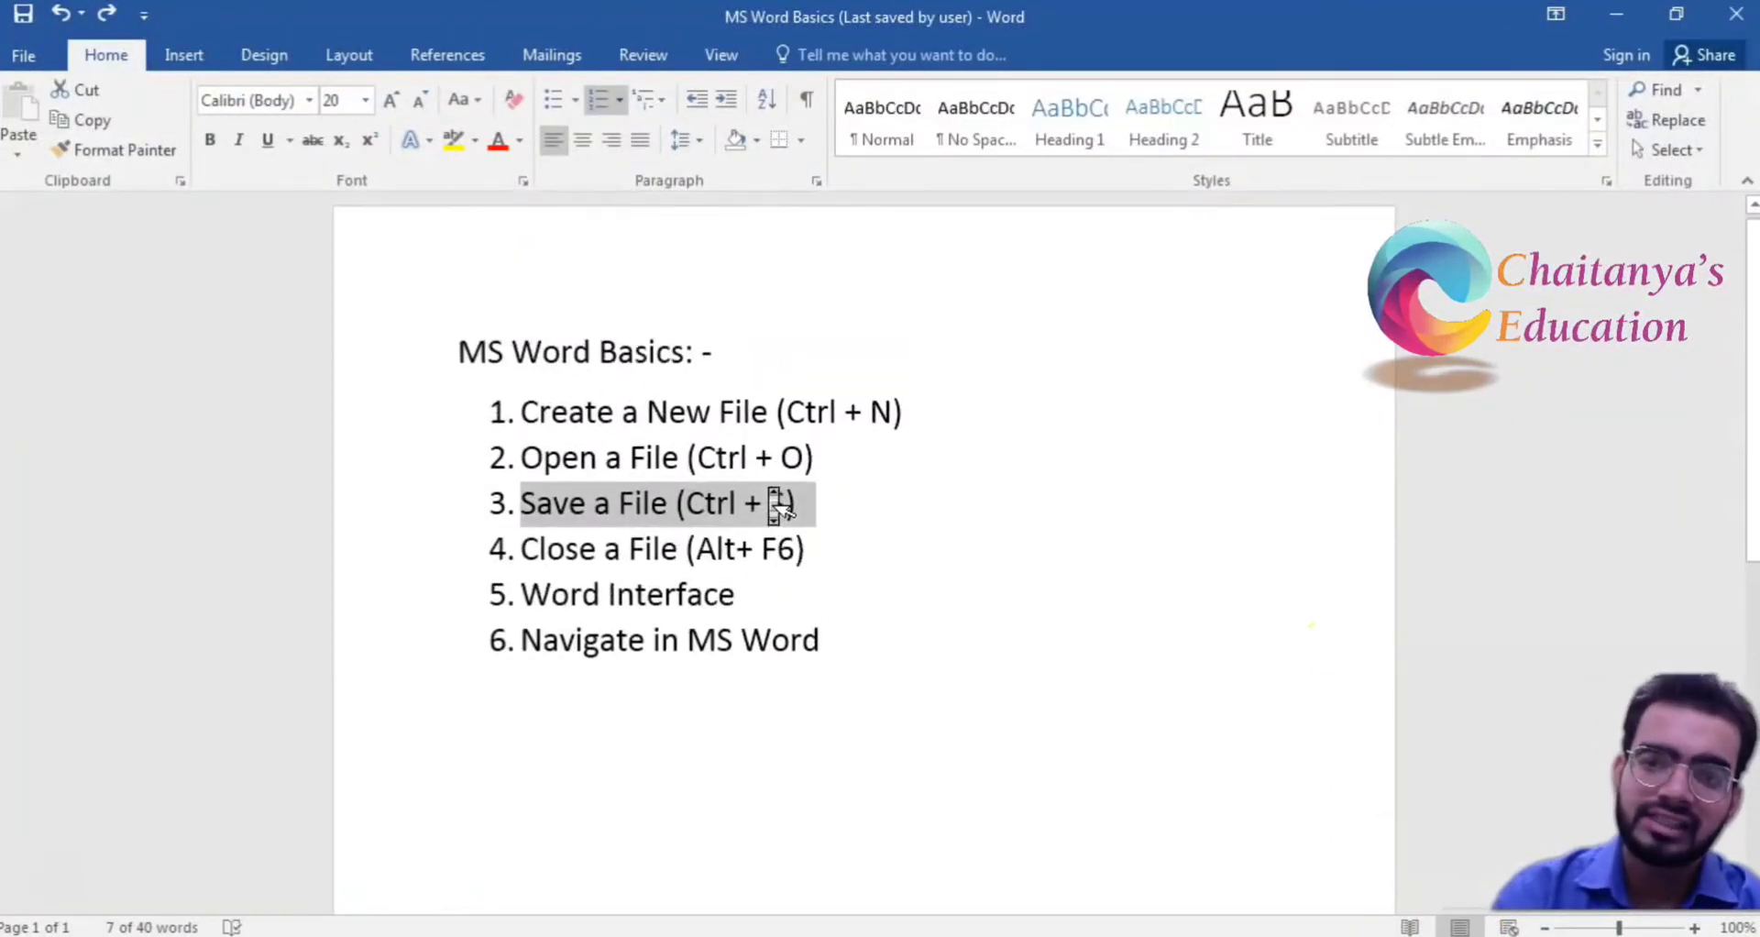
left_click(832, 525)
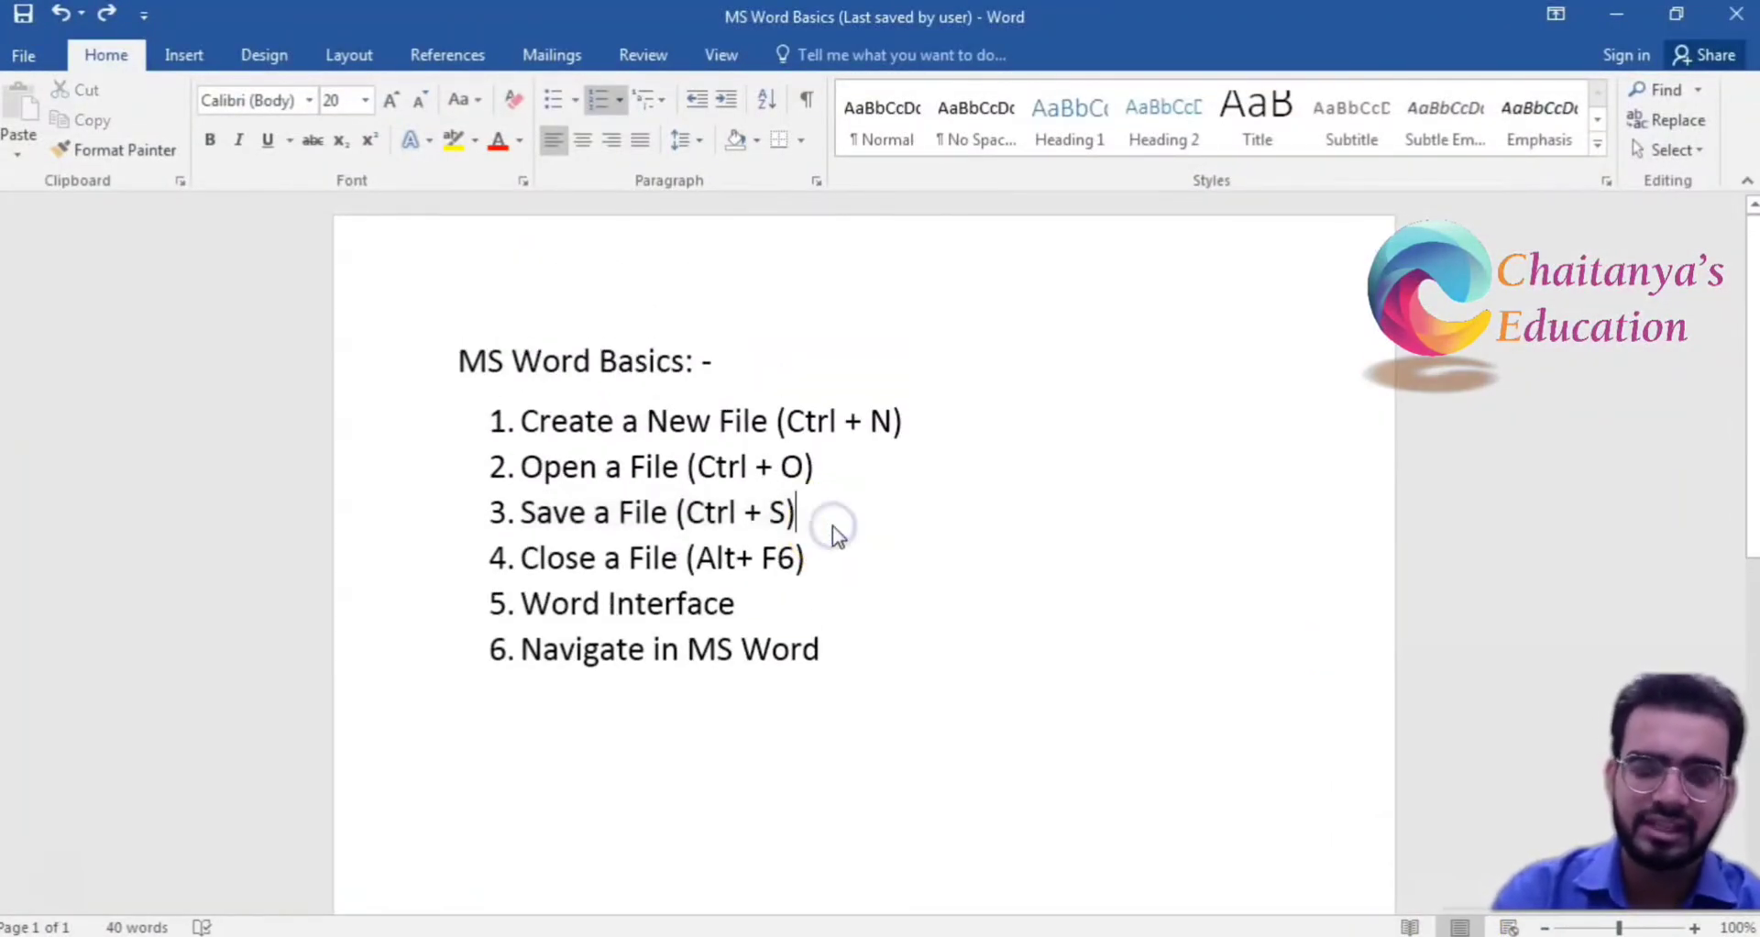
scroll(832, 525, "down", 2)
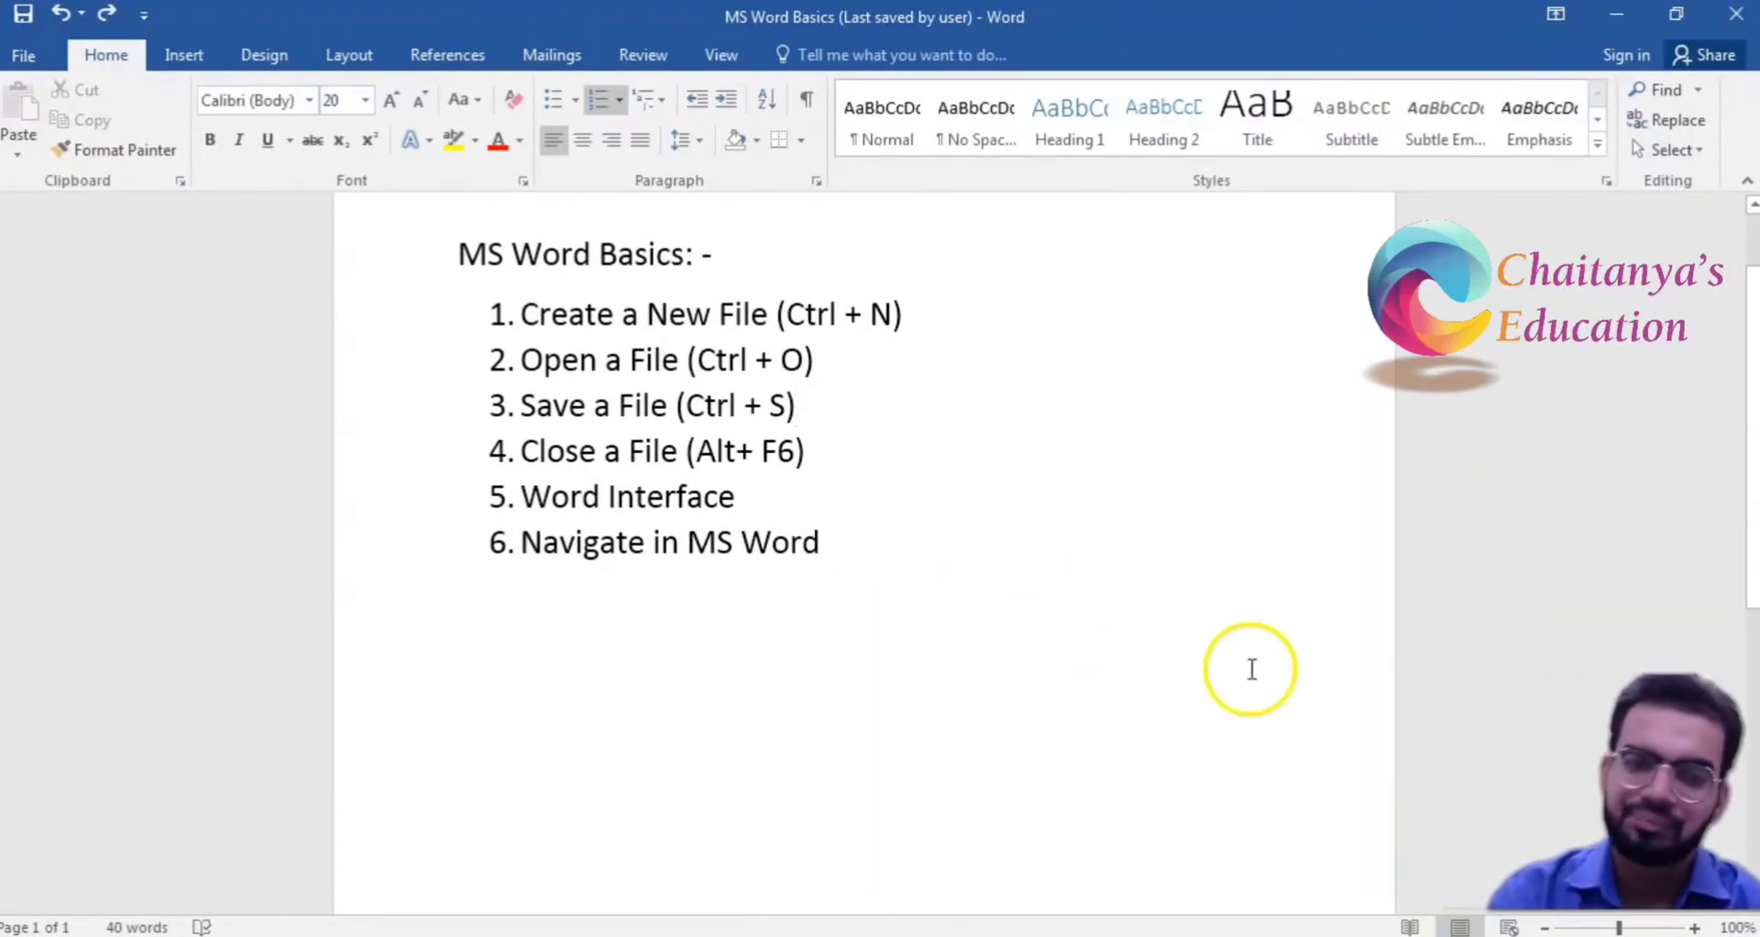
Try Web Layout, return to Print Layout, and zoom in to 108%
left_click(1503, 926)
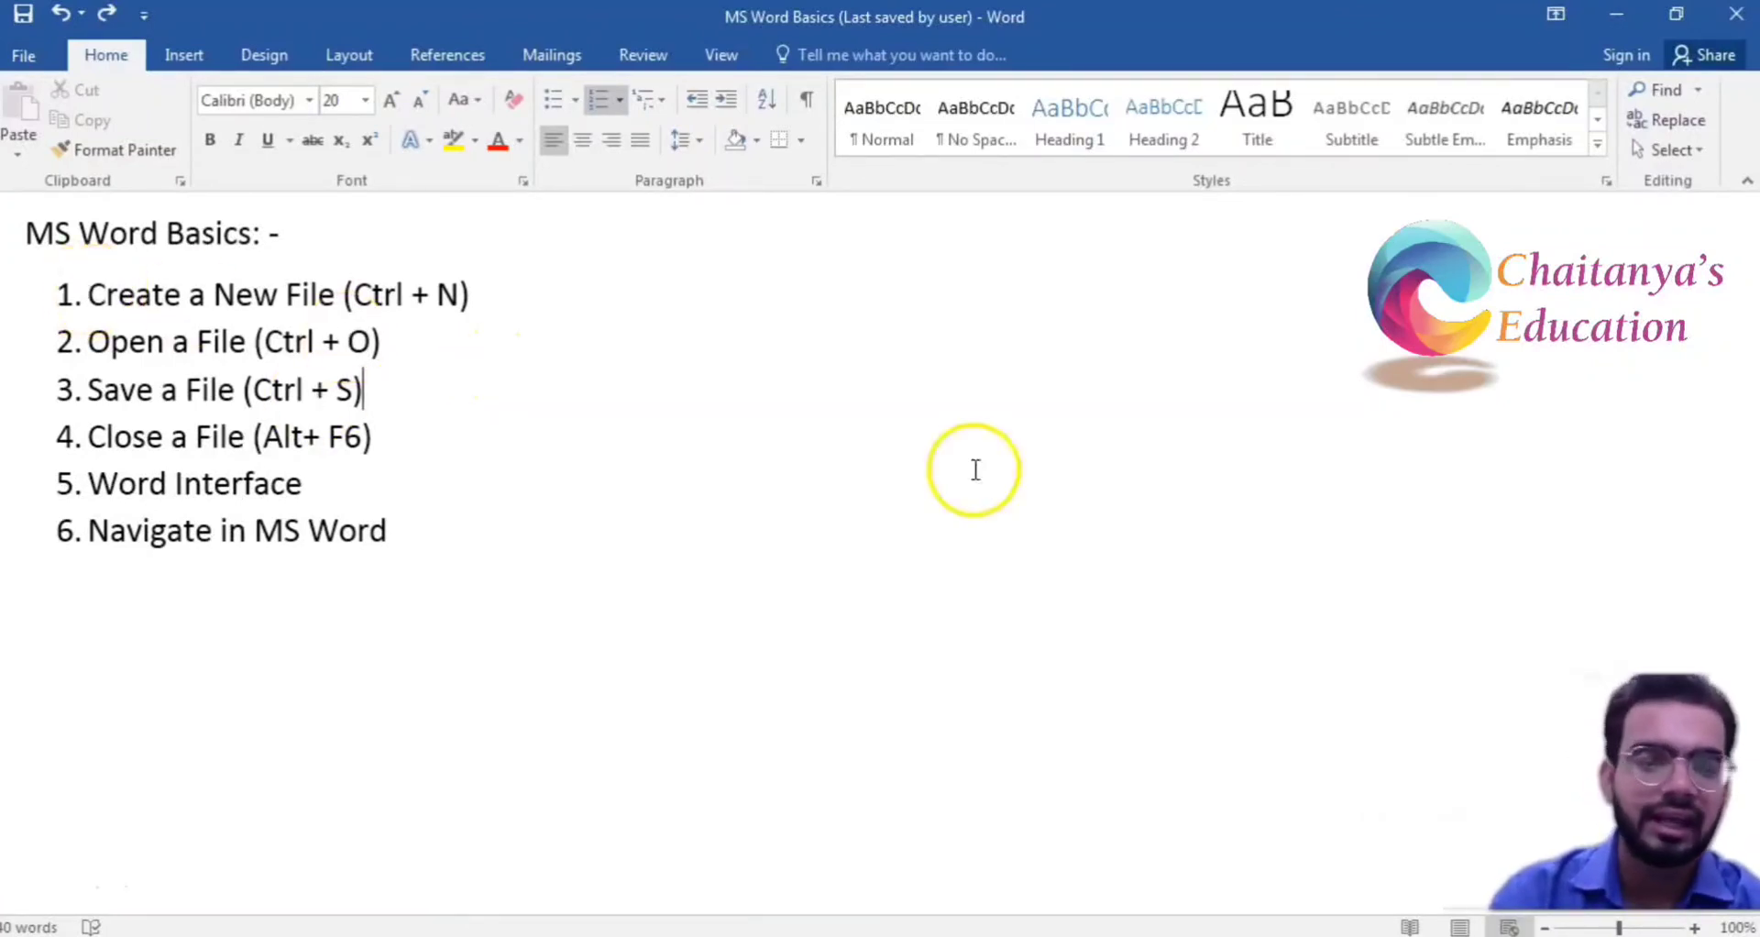
left_click(1459, 927)
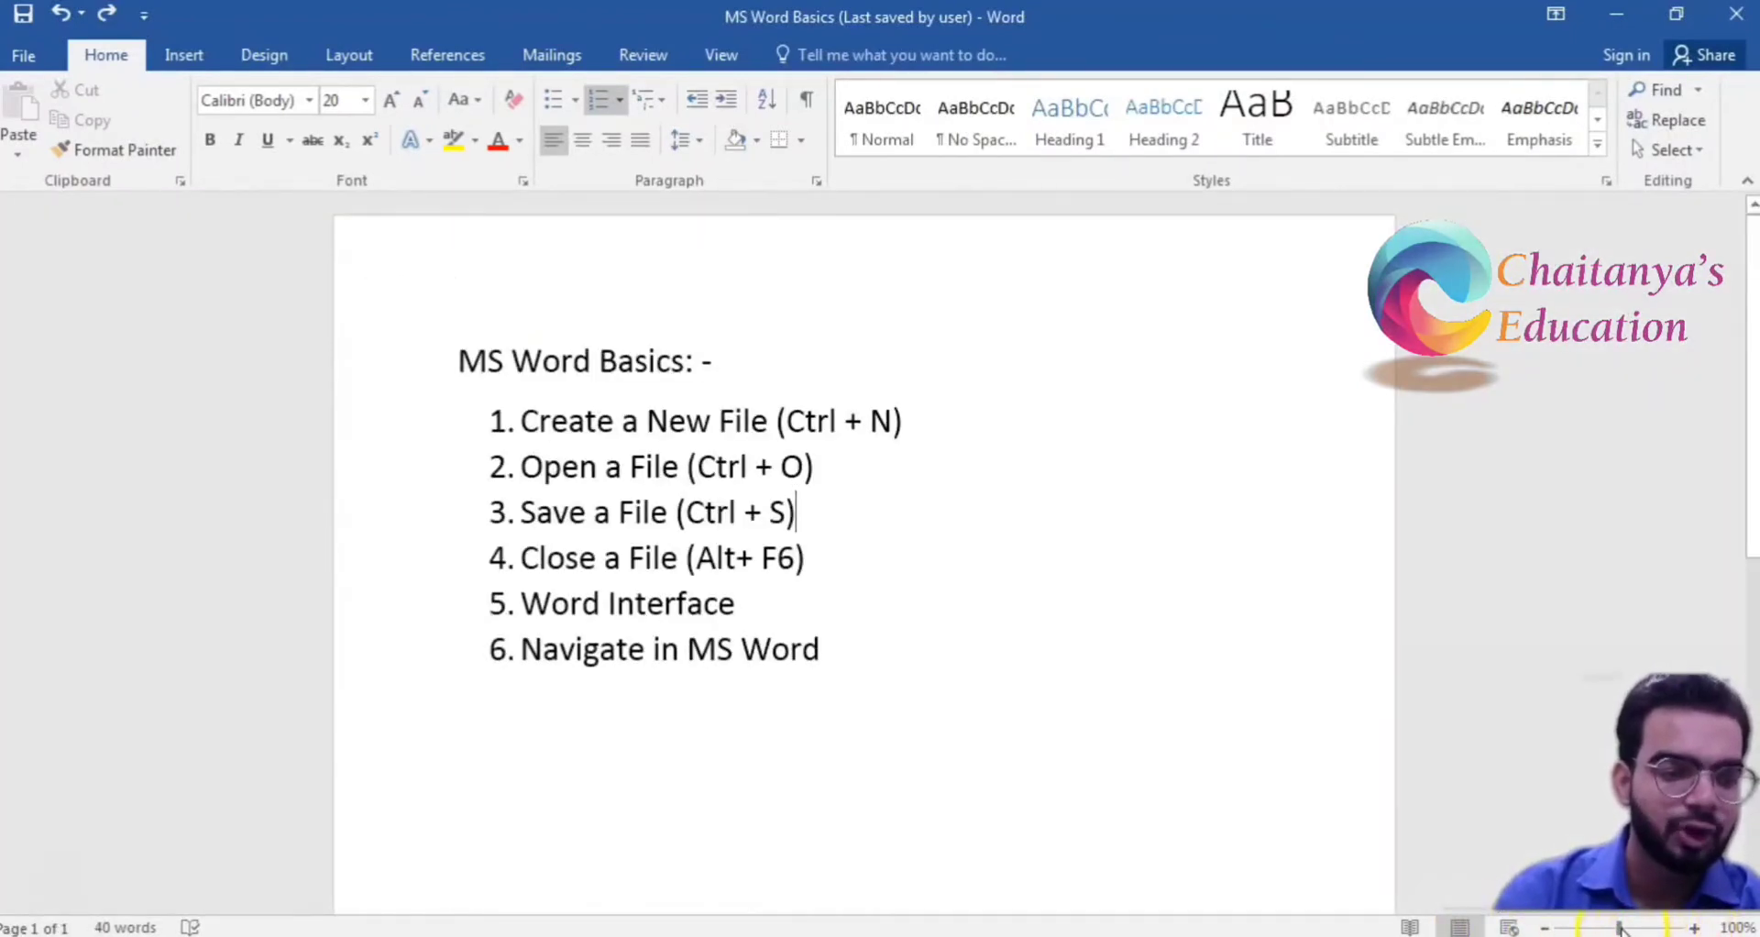
left_click_drag(1621, 927, 1621, 927)
scroll(979, 619, "up", 1)
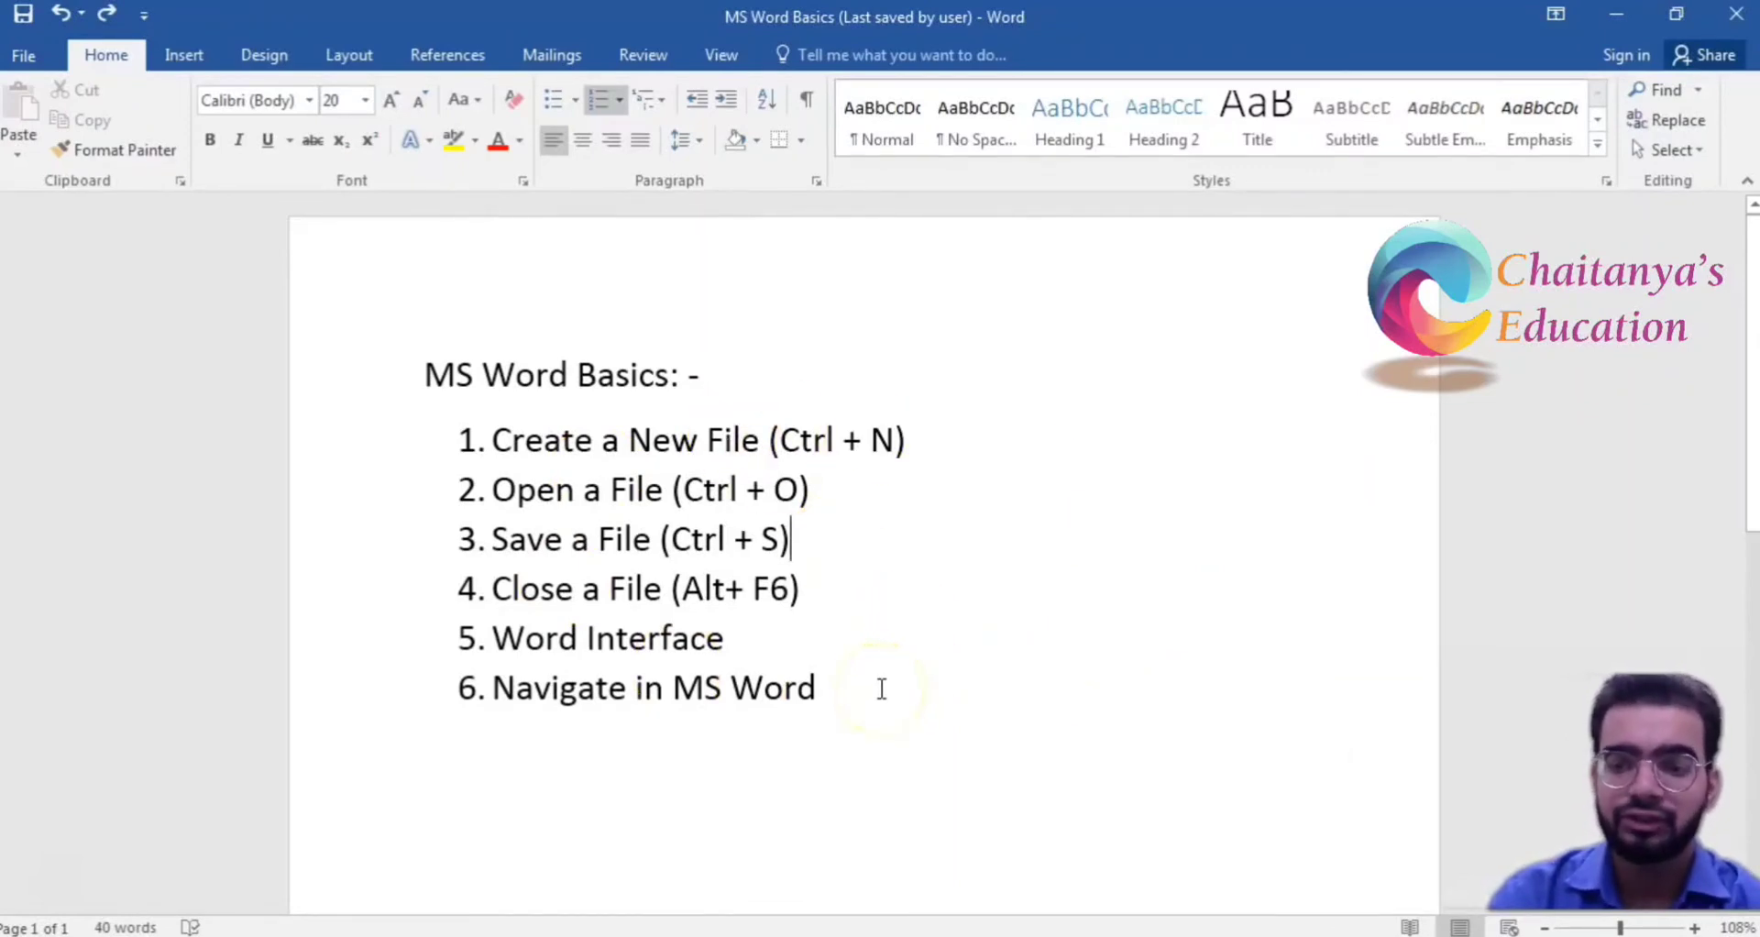
Use KeyTips Alt, N, P to open Insert Picture, then close it without inserting
left_click_drag(881, 688, 504, 703)
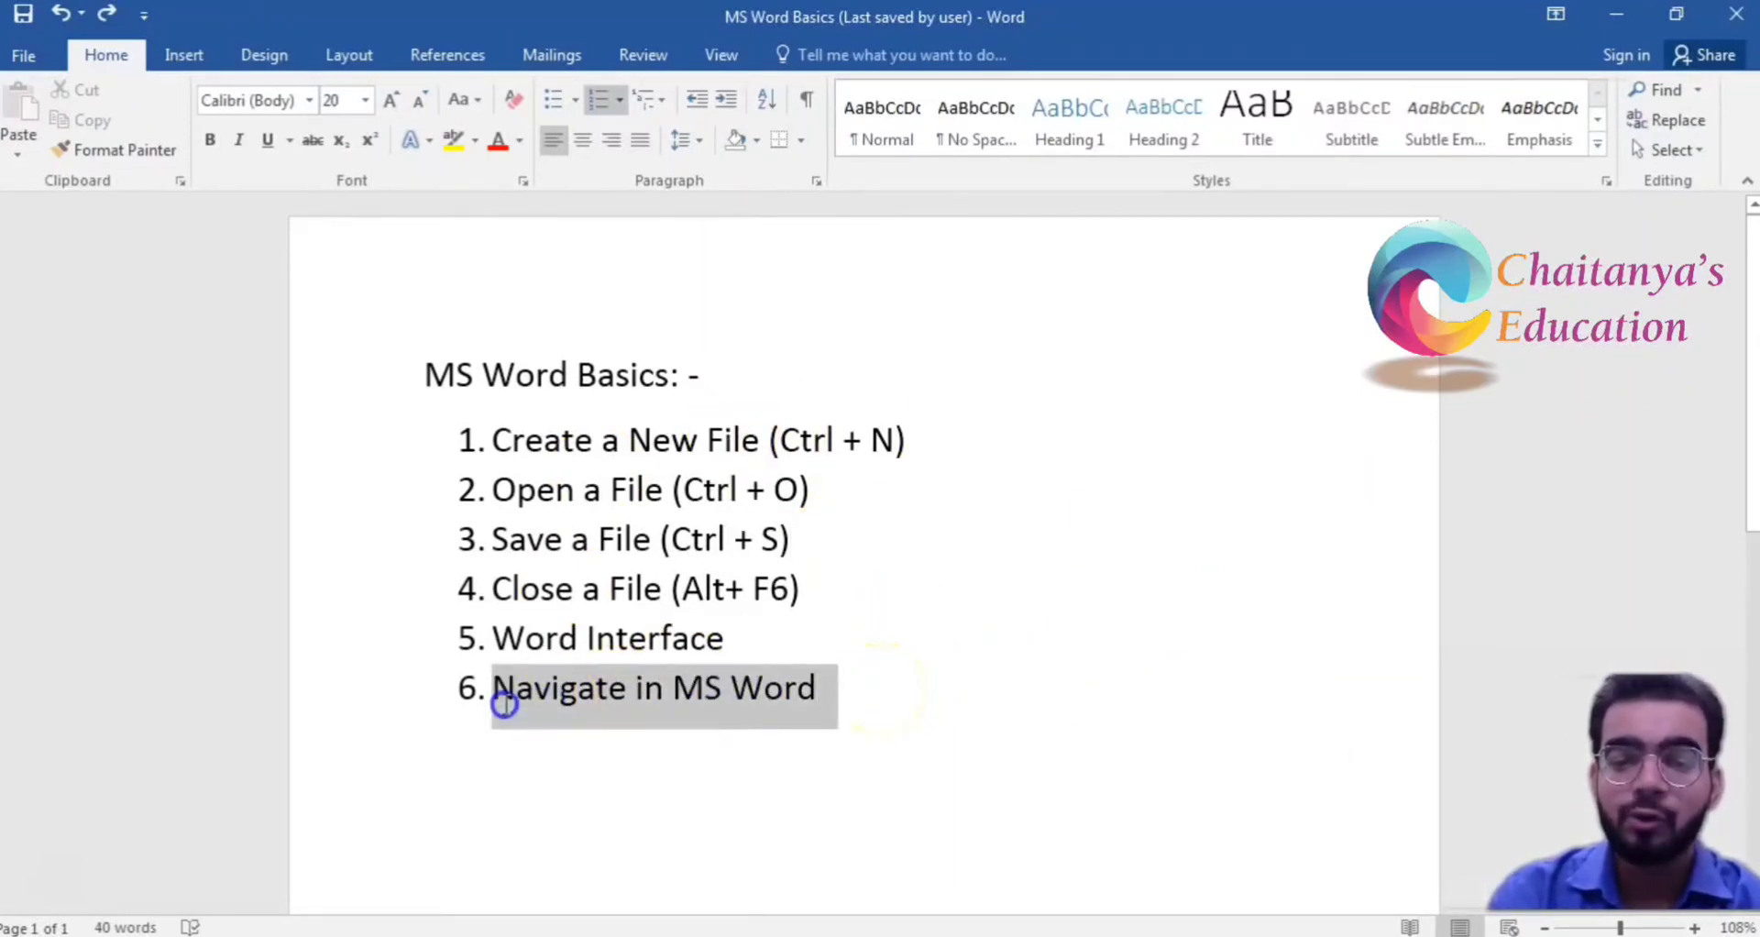
left_click(840, 713)
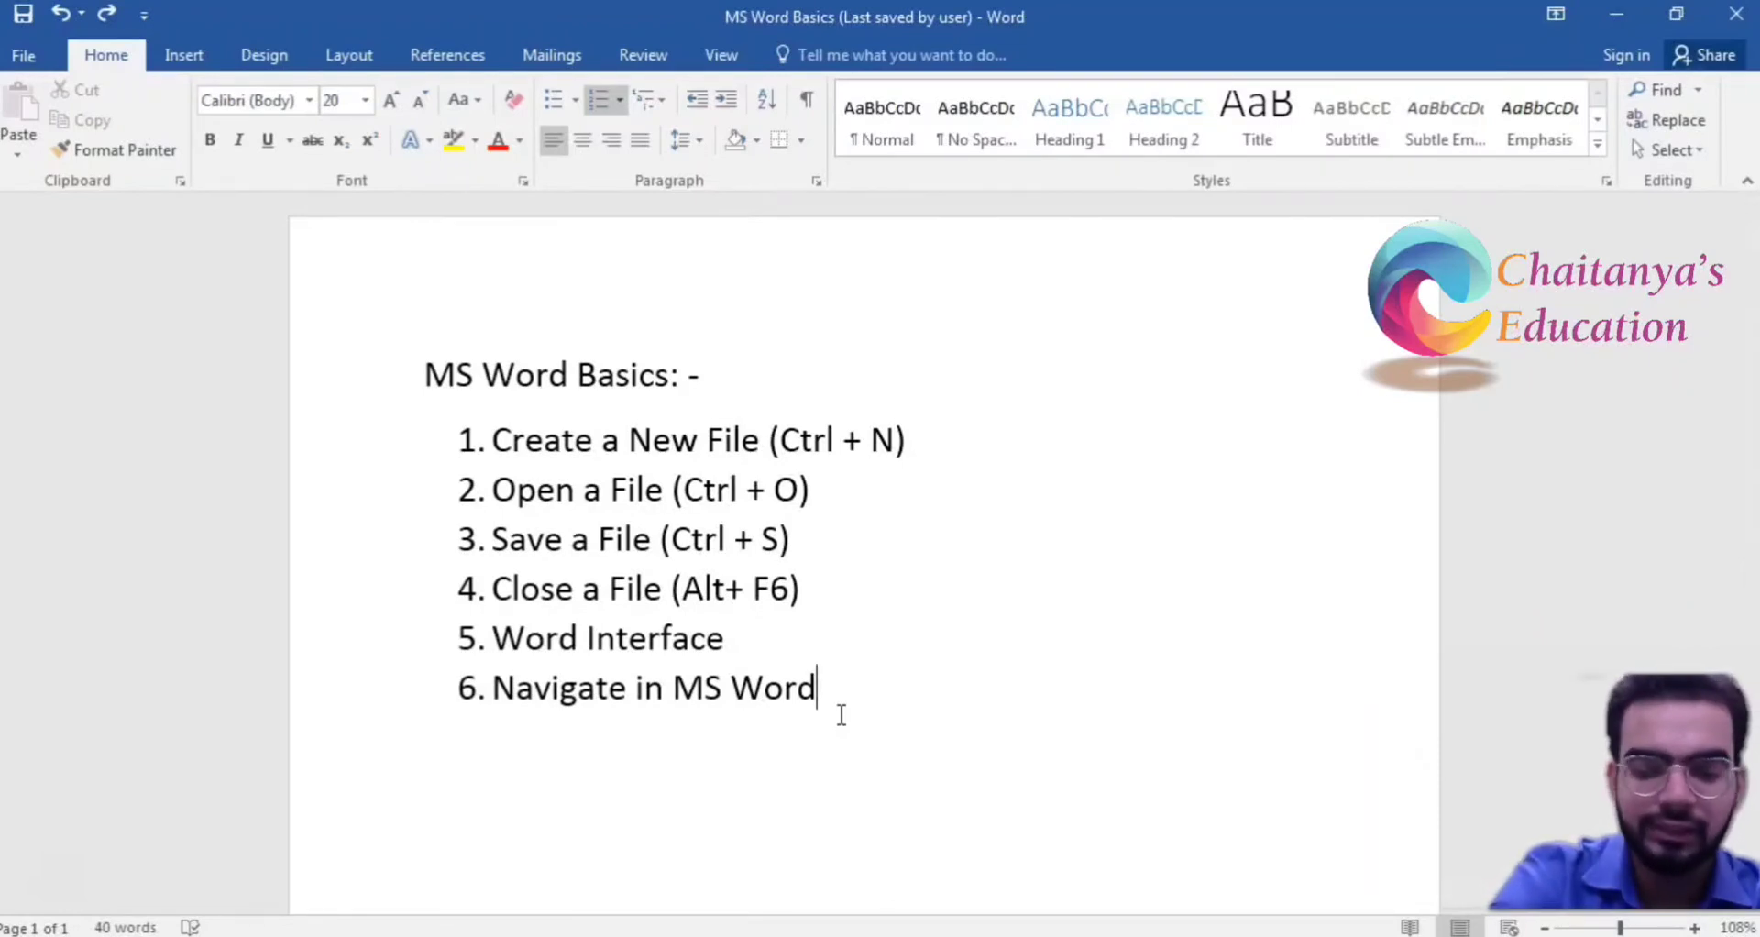
key("alt")
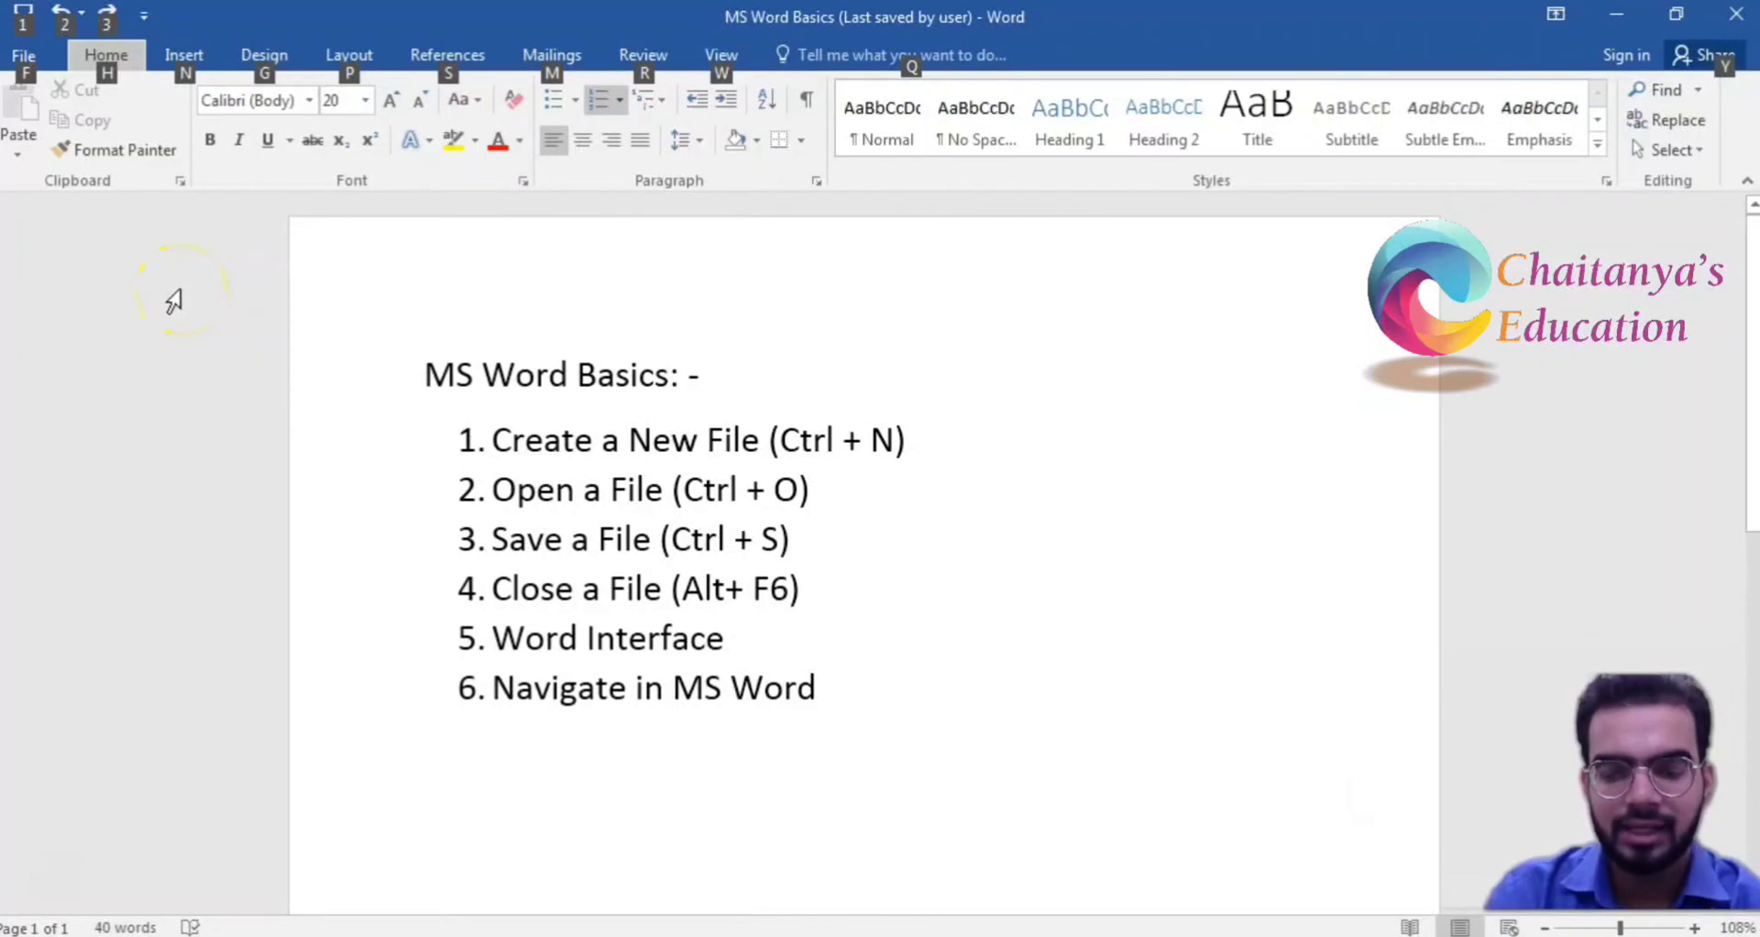
key("n")
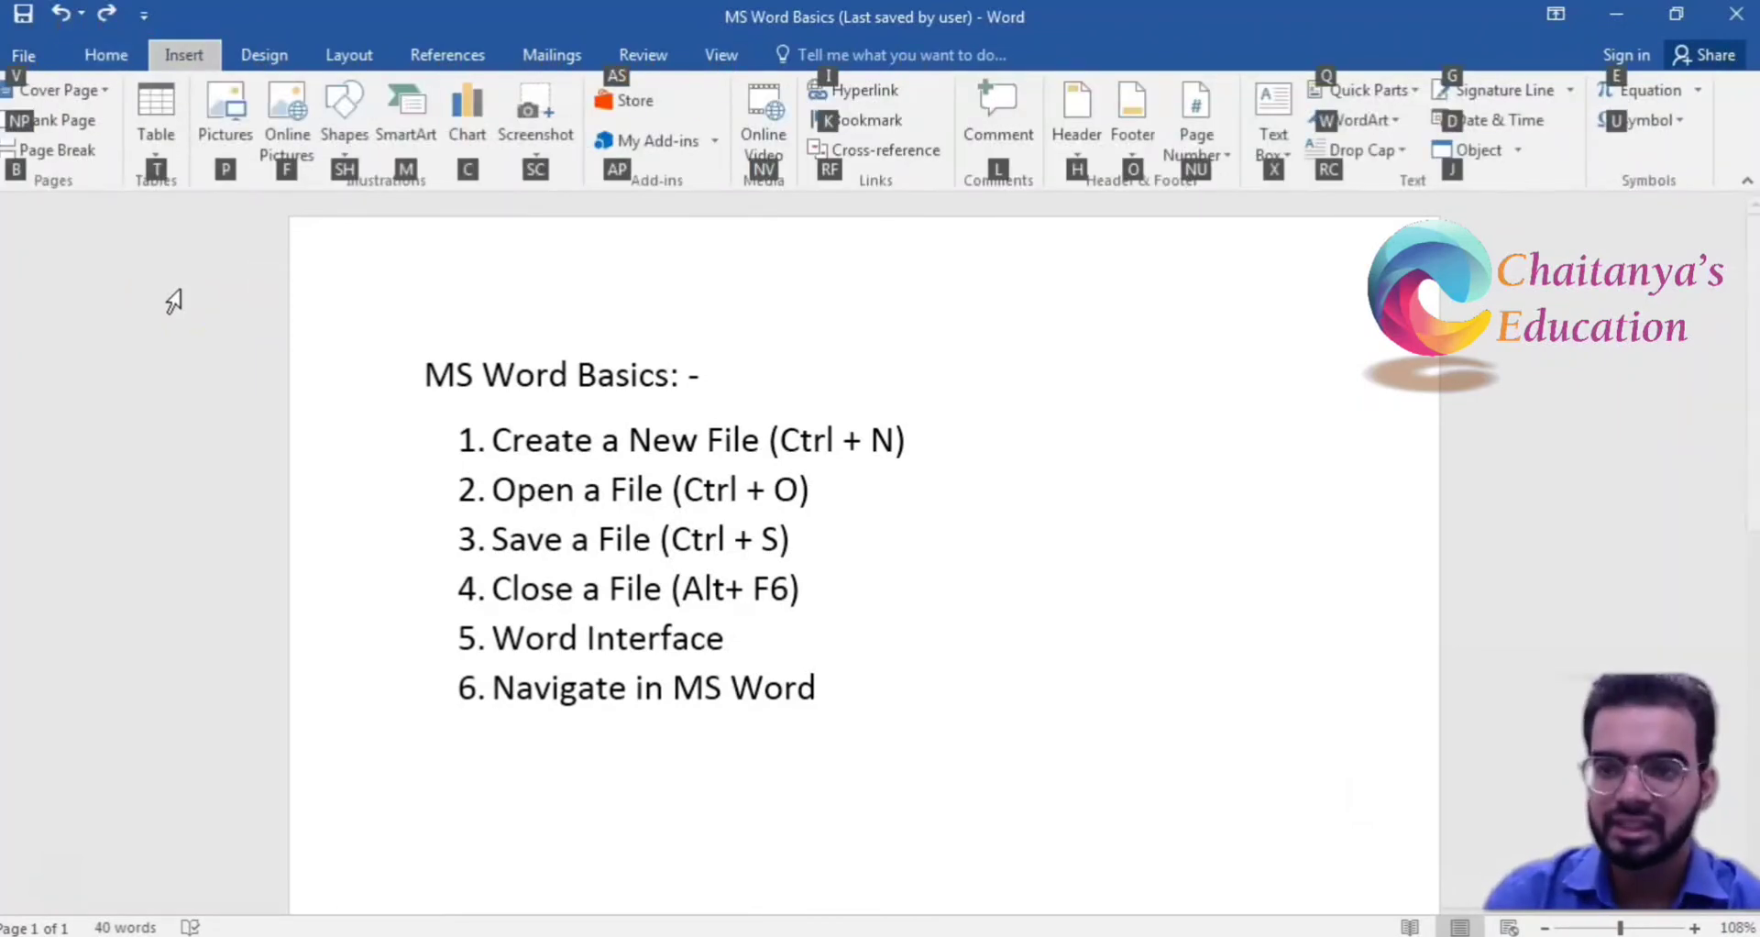
key("p")
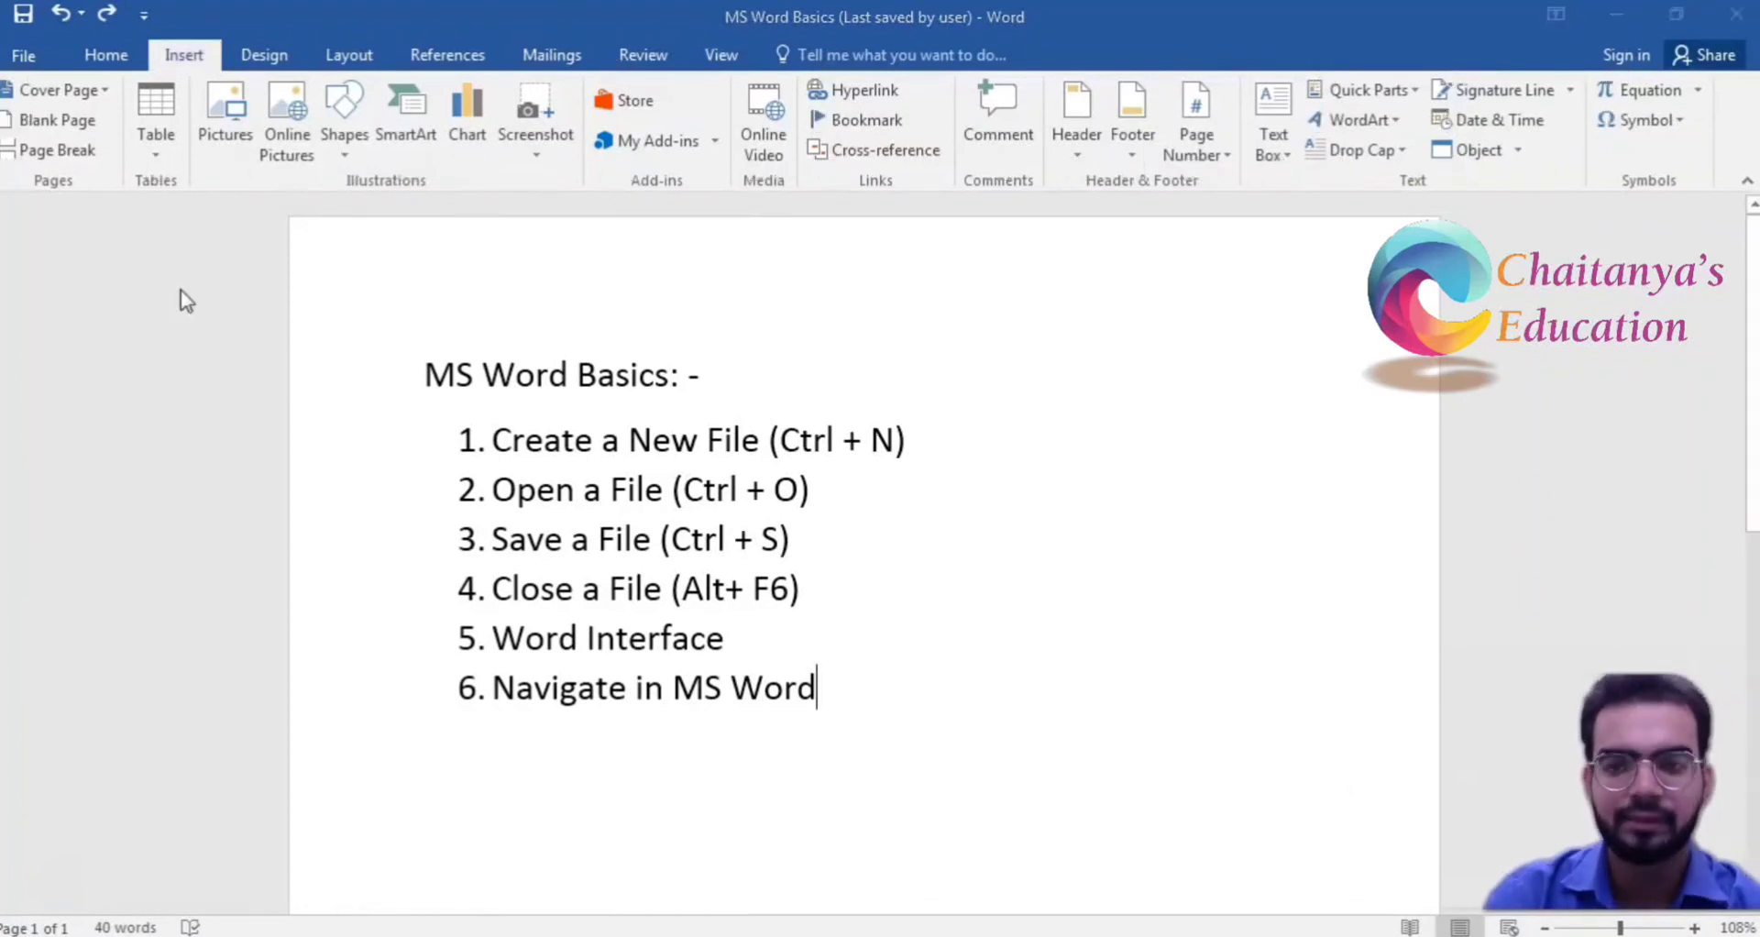
left_click(758, 287)
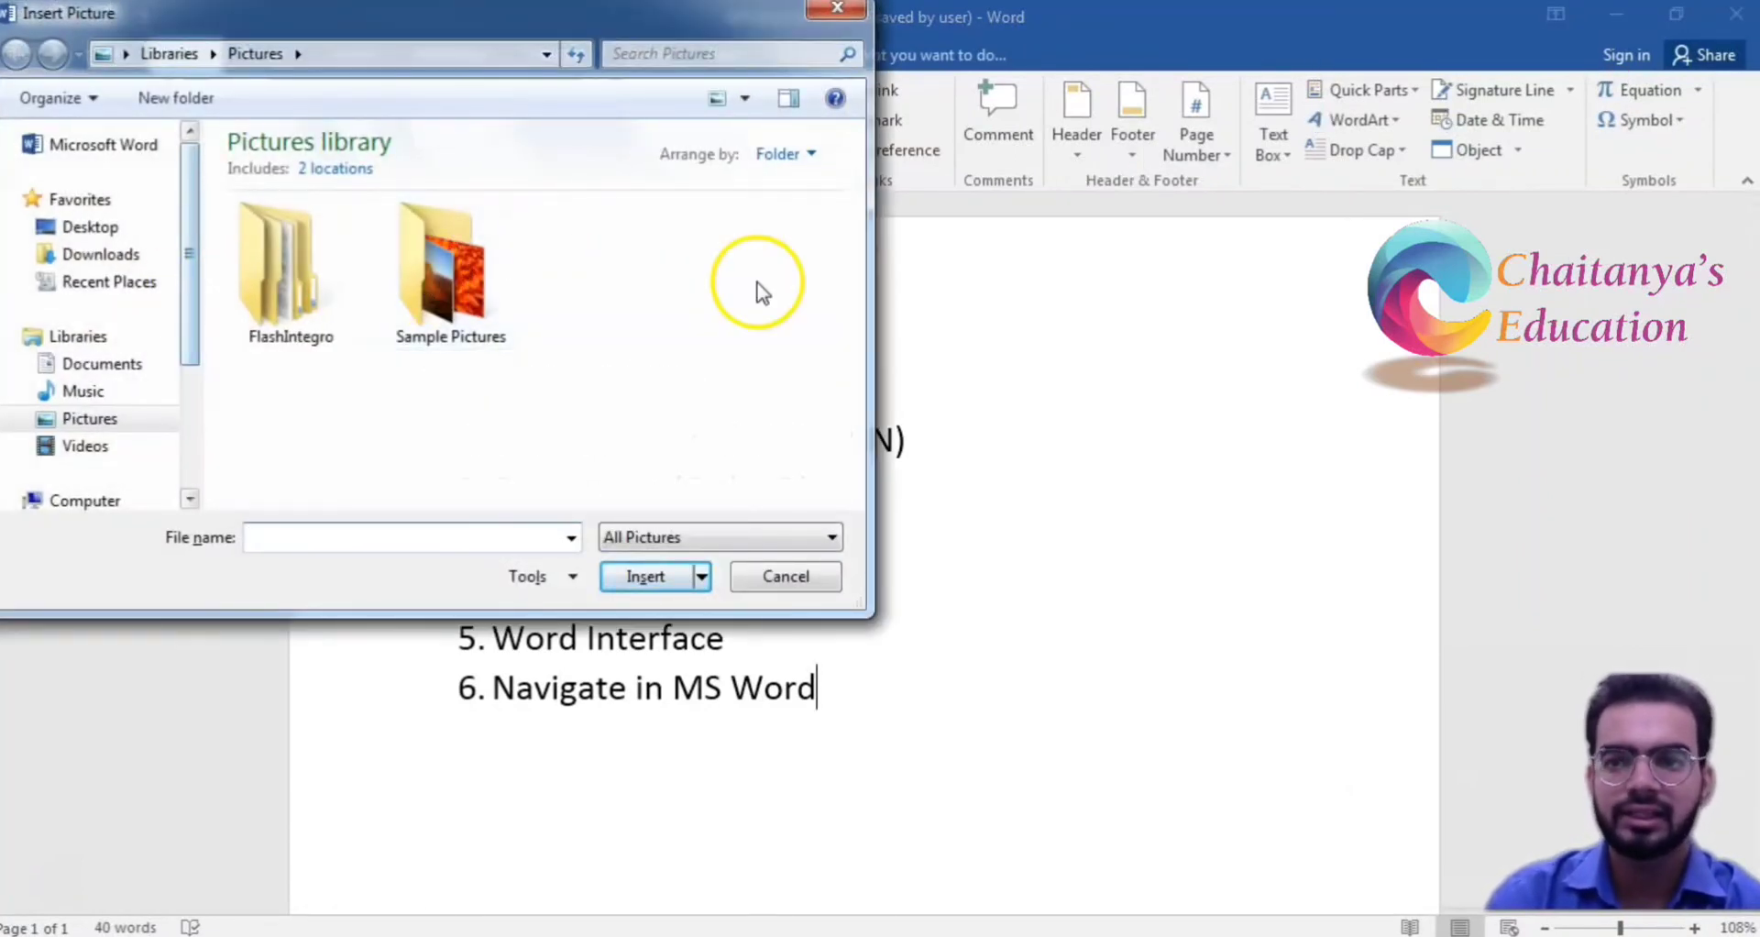
left_click(36, 35)
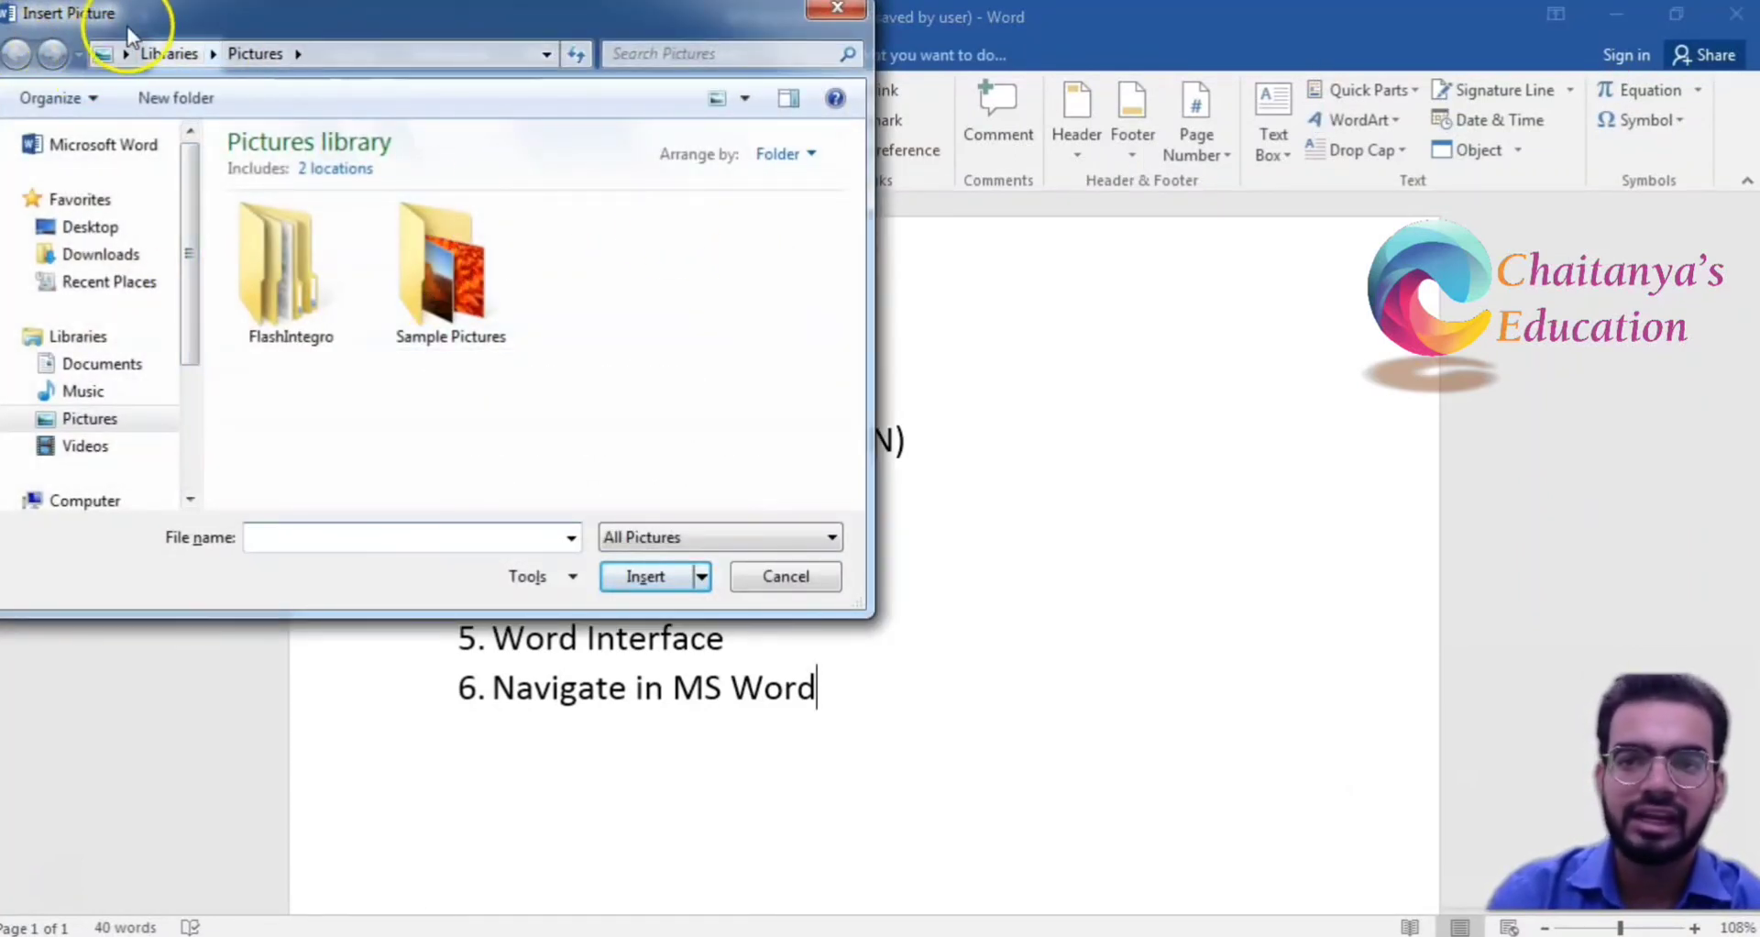
left_click(862, 9)
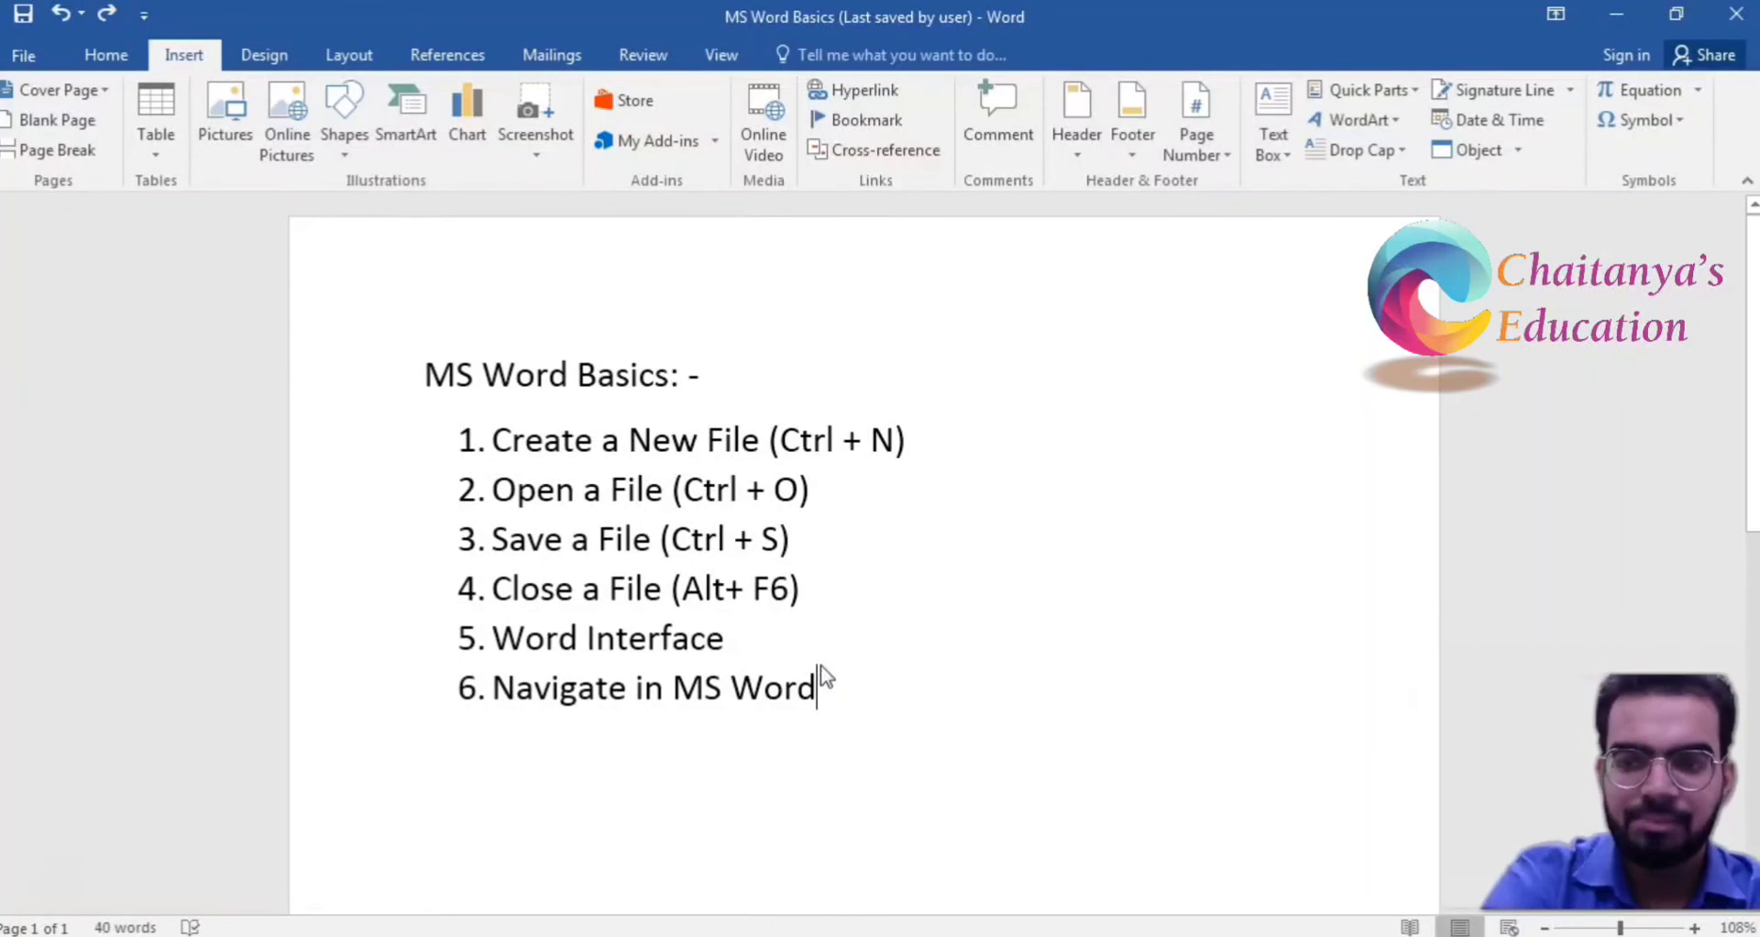
Toggle ribbon KeyTips with Alt, then view the Design tab and return to Home
key("alt")
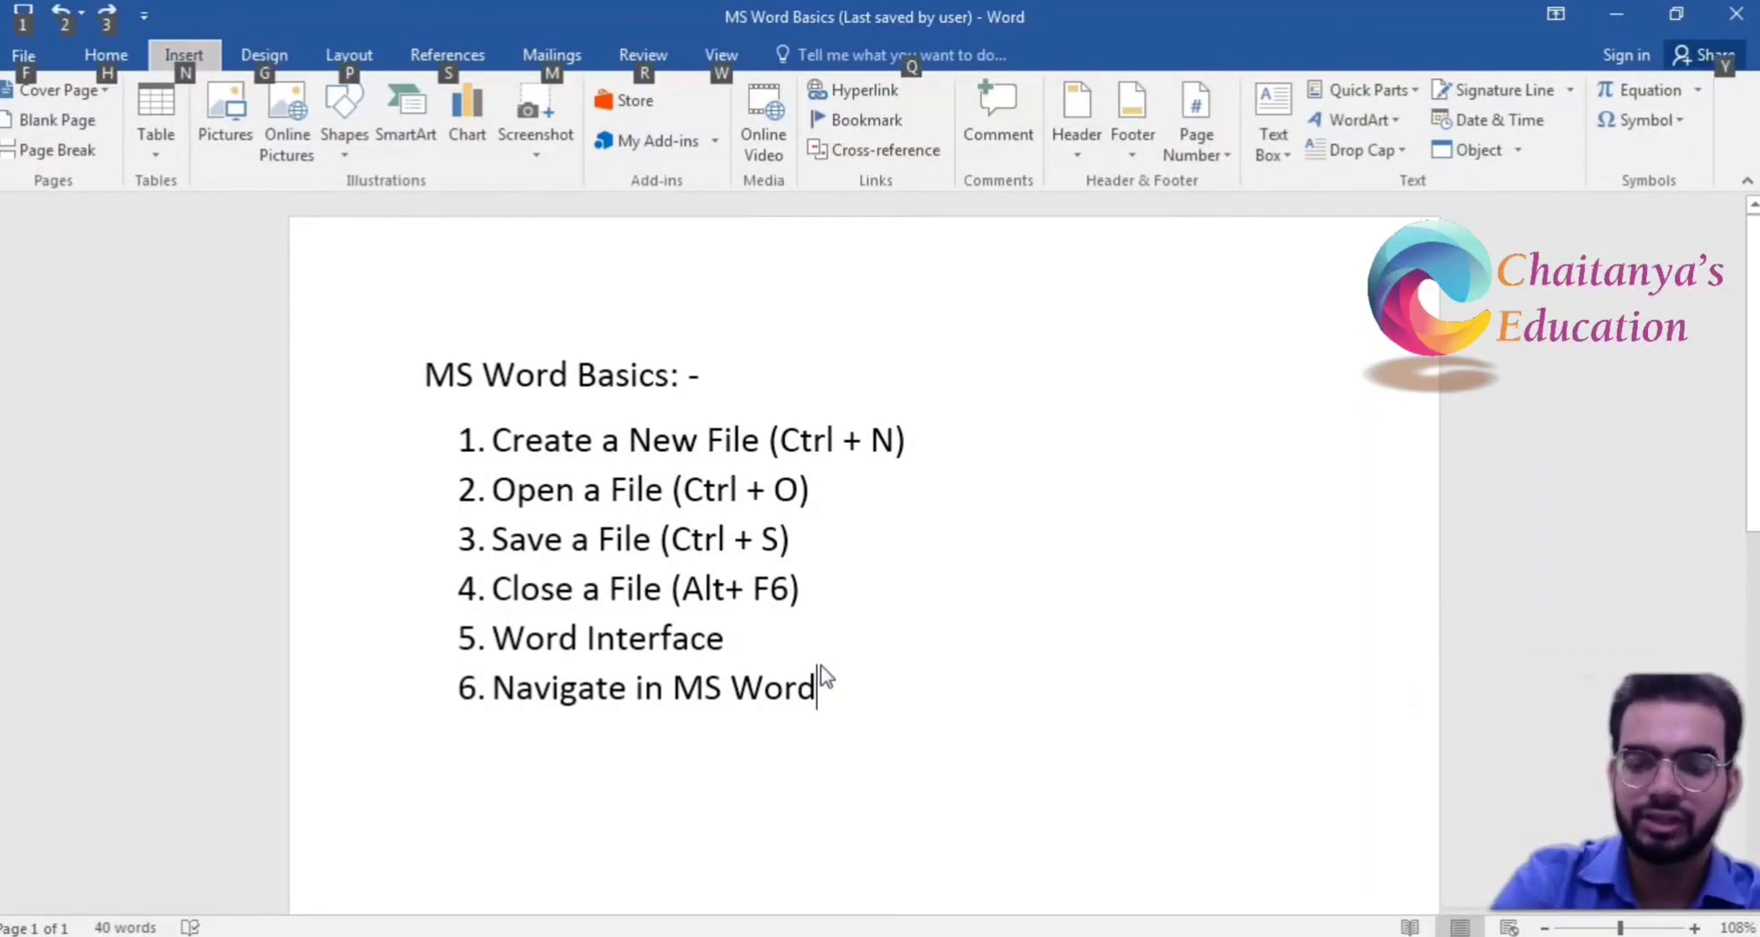
key("alt")
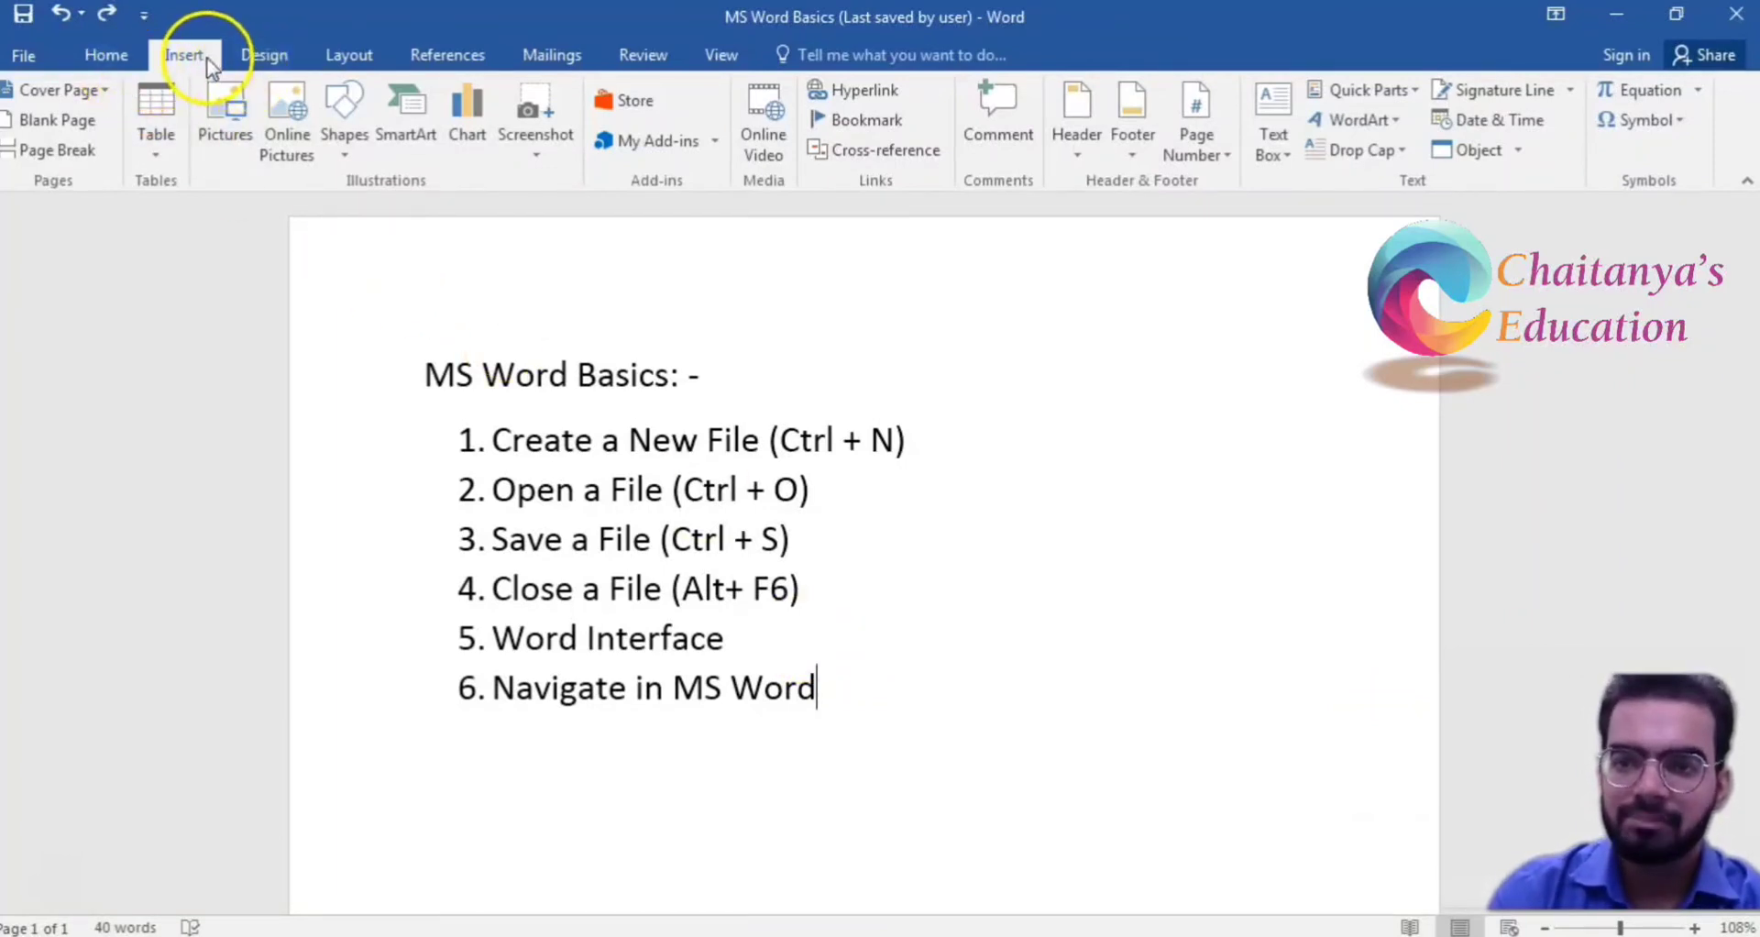
left_click(252, 64)
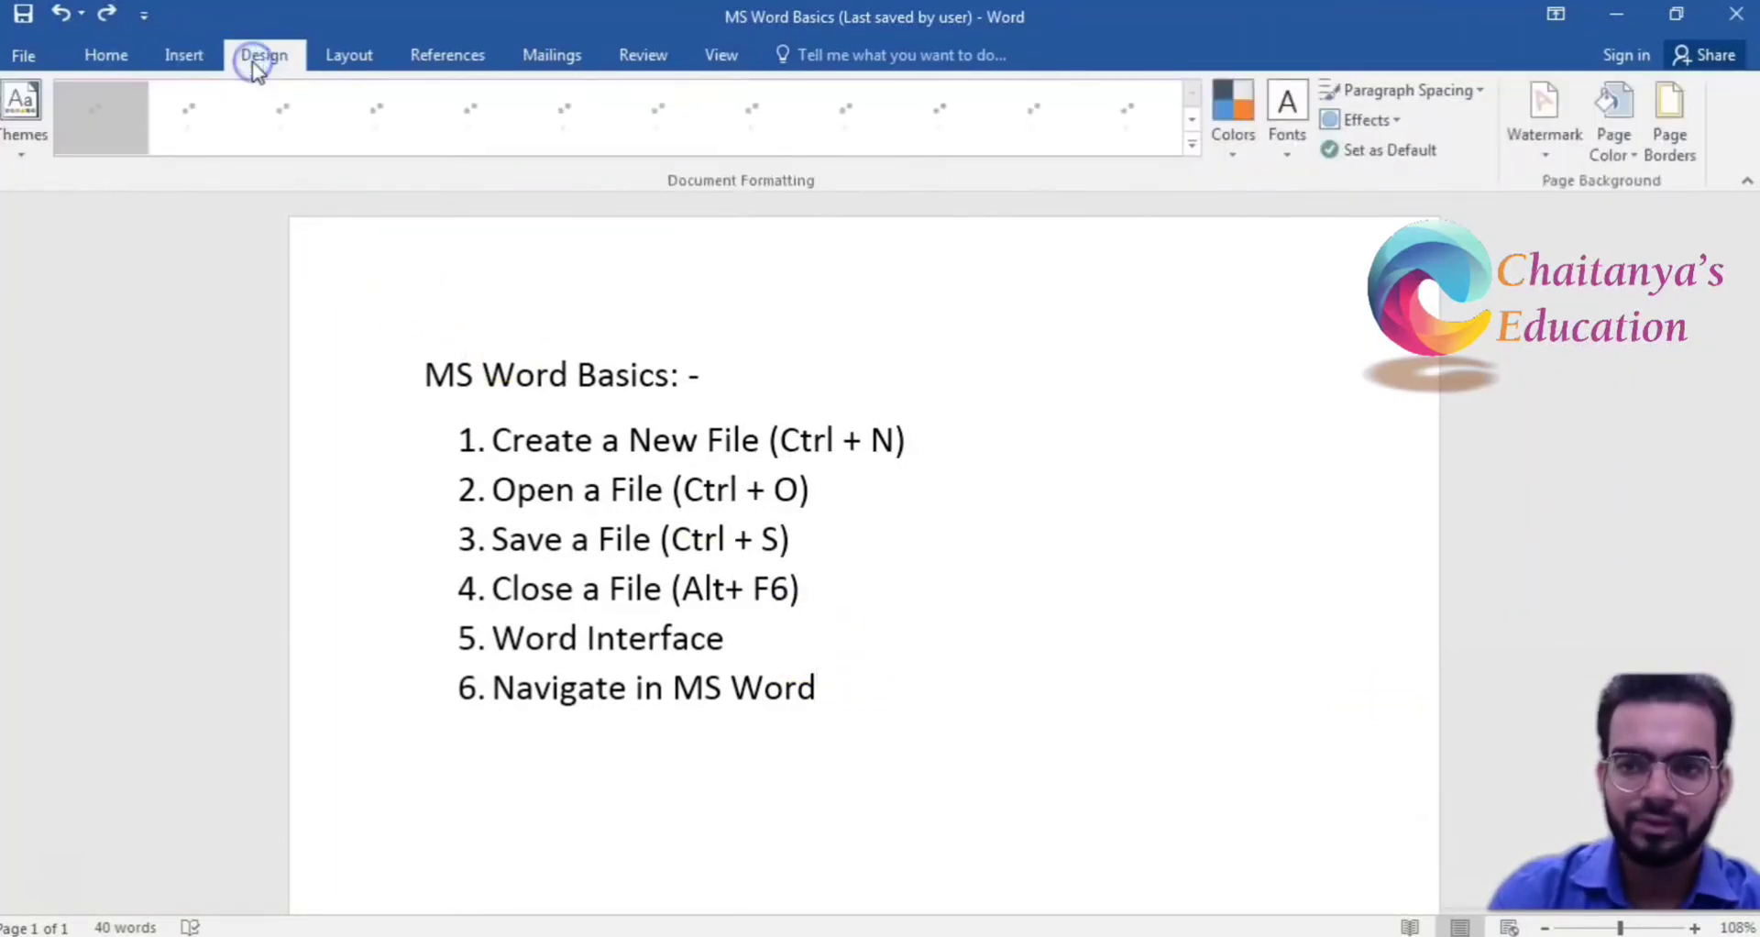
left_click(108, 58)
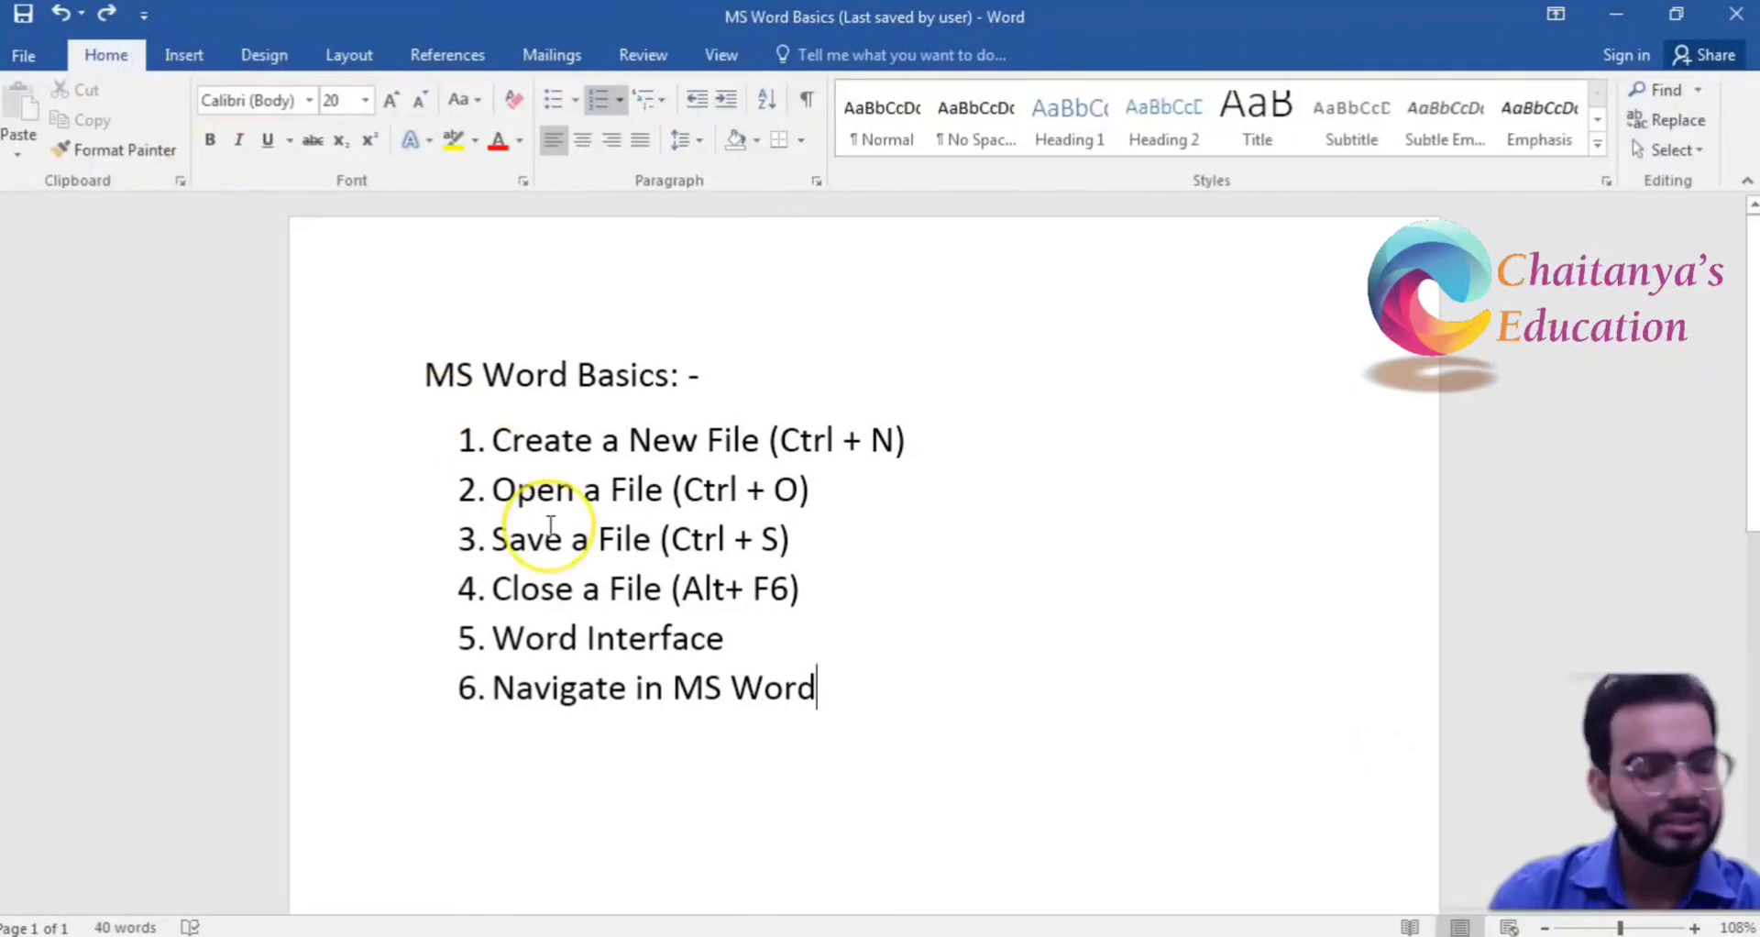